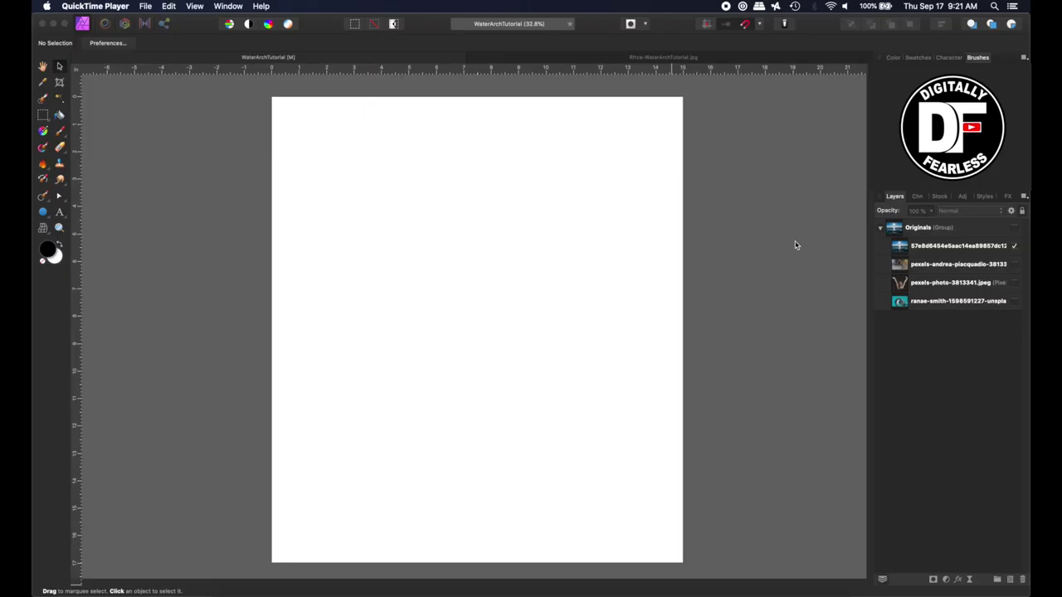
Preview the ocean, woman and dolphin source photos in the Originals group one at a time.
left_click(1017, 249)
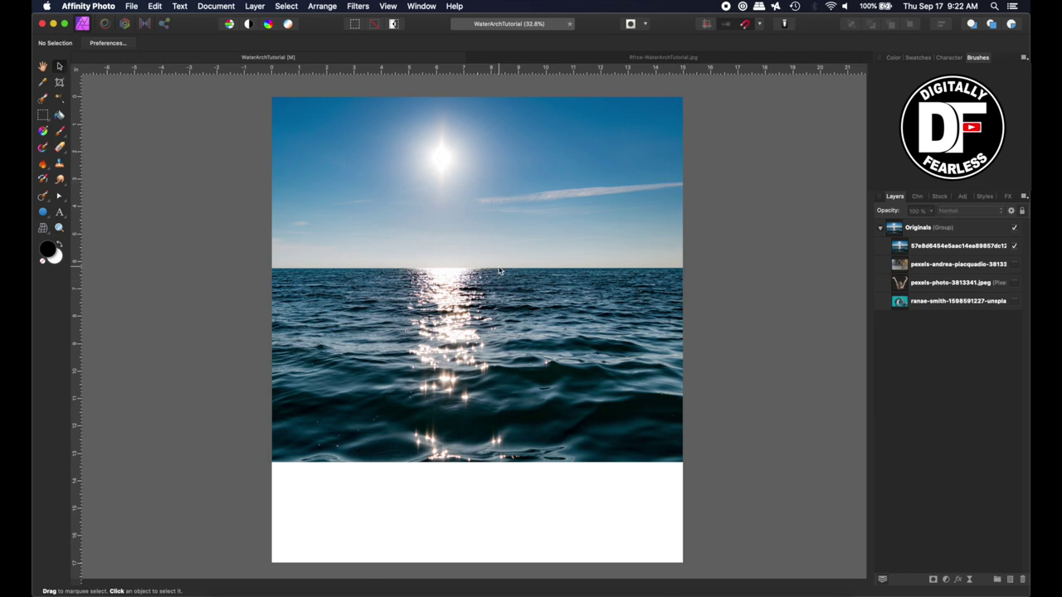
scroll(498, 271, "down", 2)
left_click(512, 310)
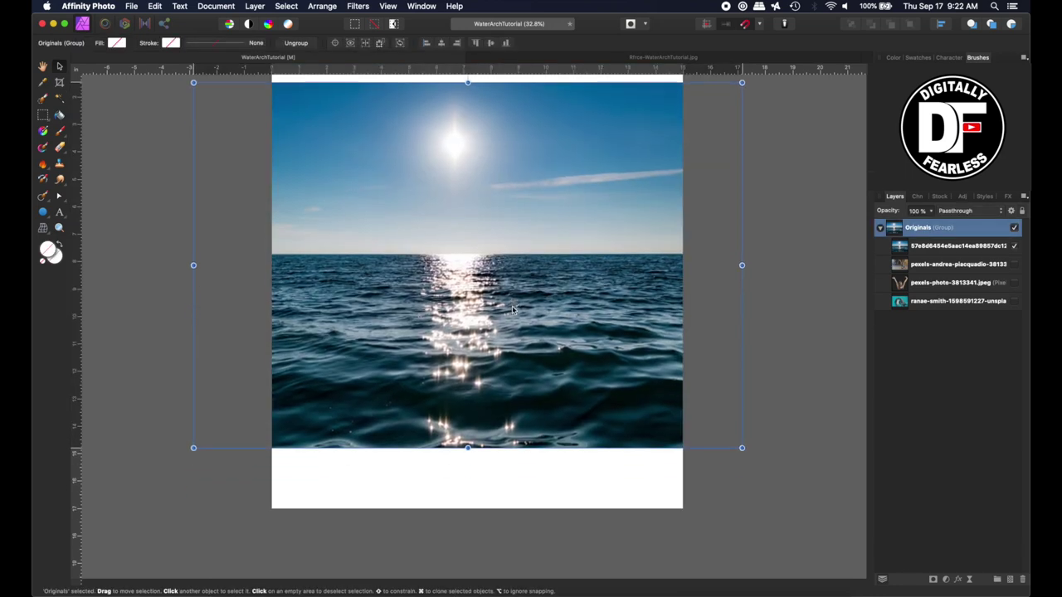
left_click(1014, 264, "alt")
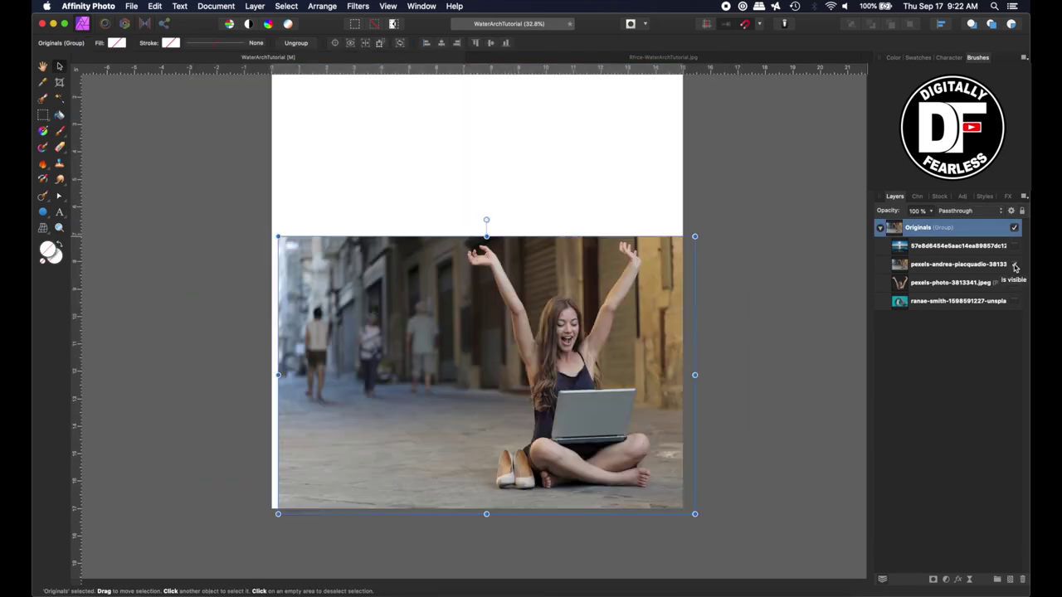
left_click(1014, 264)
left_click(1013, 300)
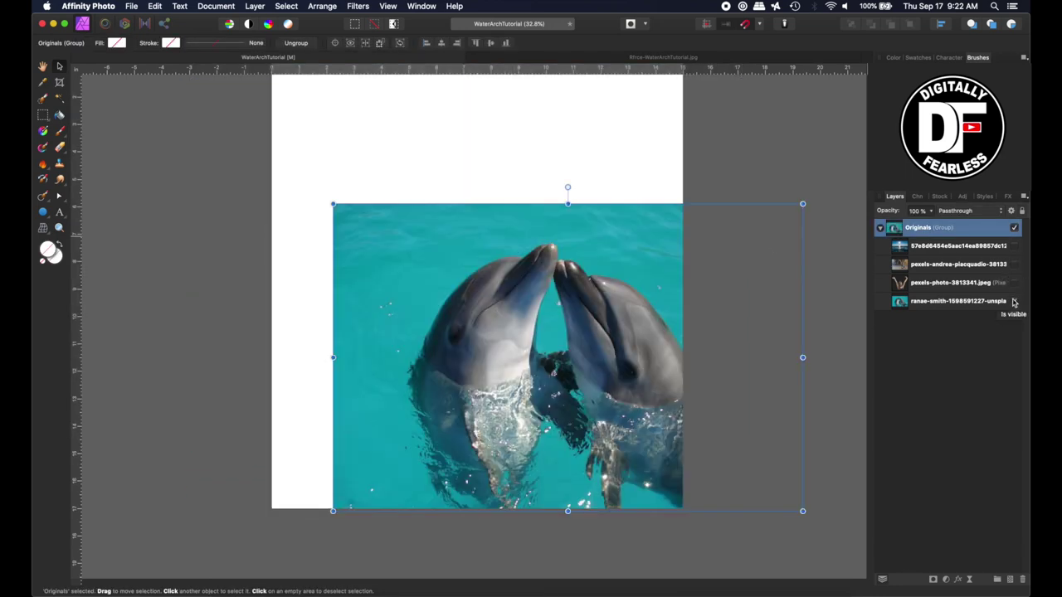
left_click(1013, 301)
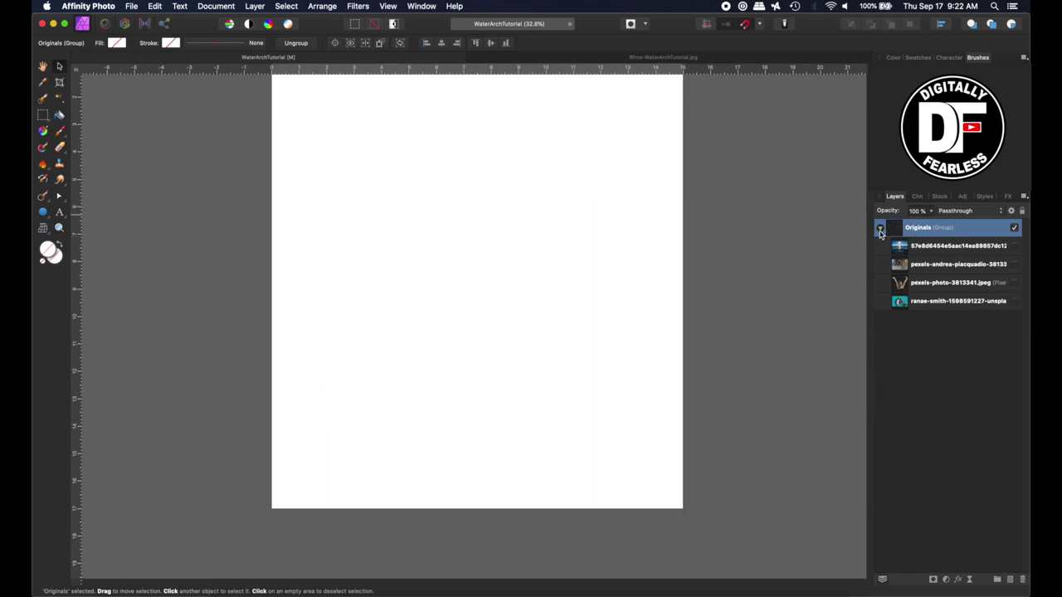
left_click(881, 228)
left_click(880, 228)
Duplicate the ocean photo layer and move the copy out of the Originals group to the head of the layer stack.
left_click(901, 247)
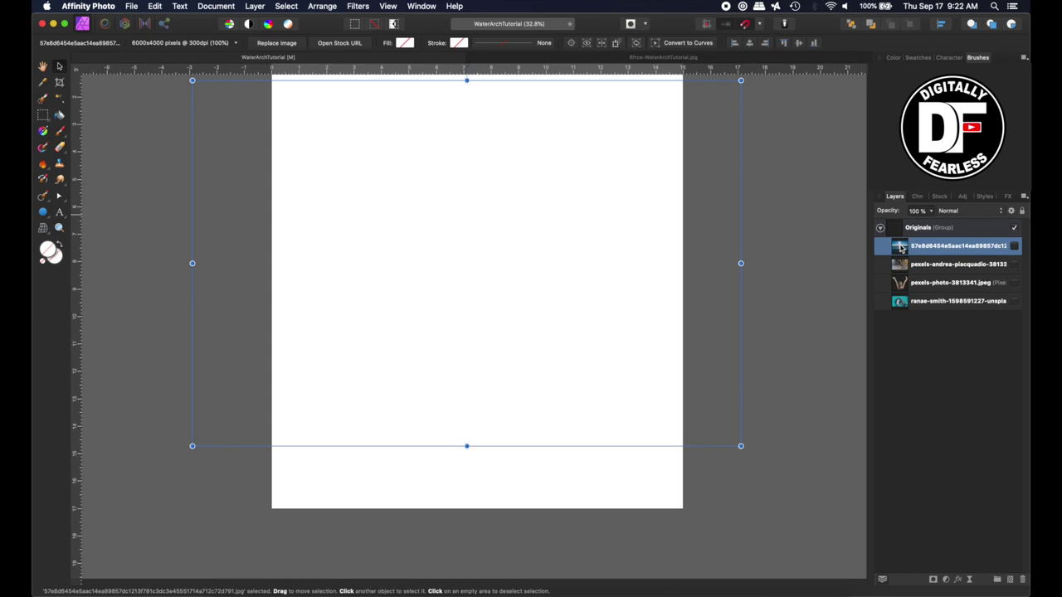
key("super+j")
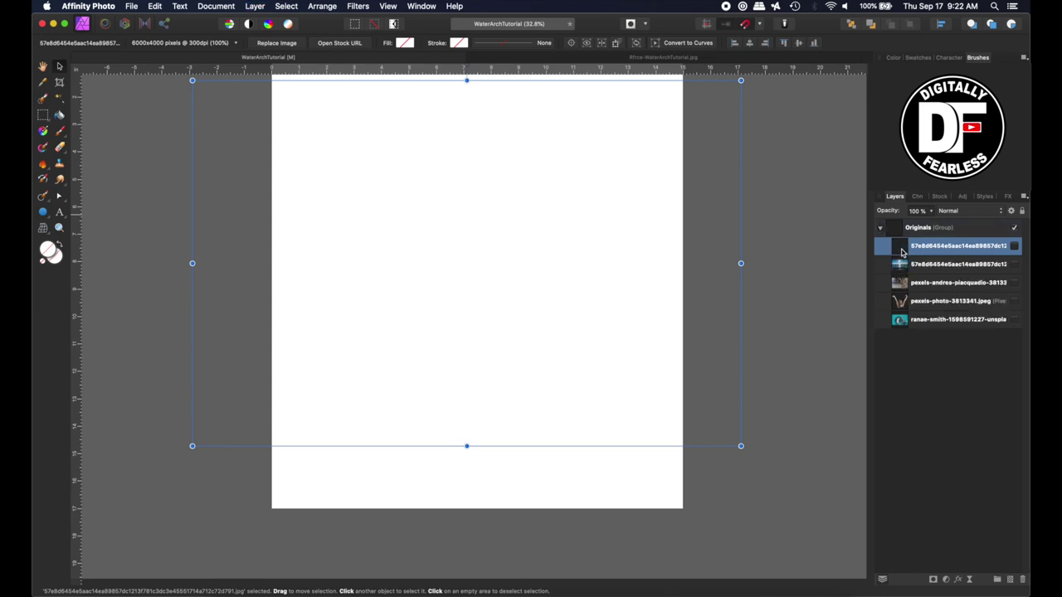
left_click_drag(899, 251, 906, 221)
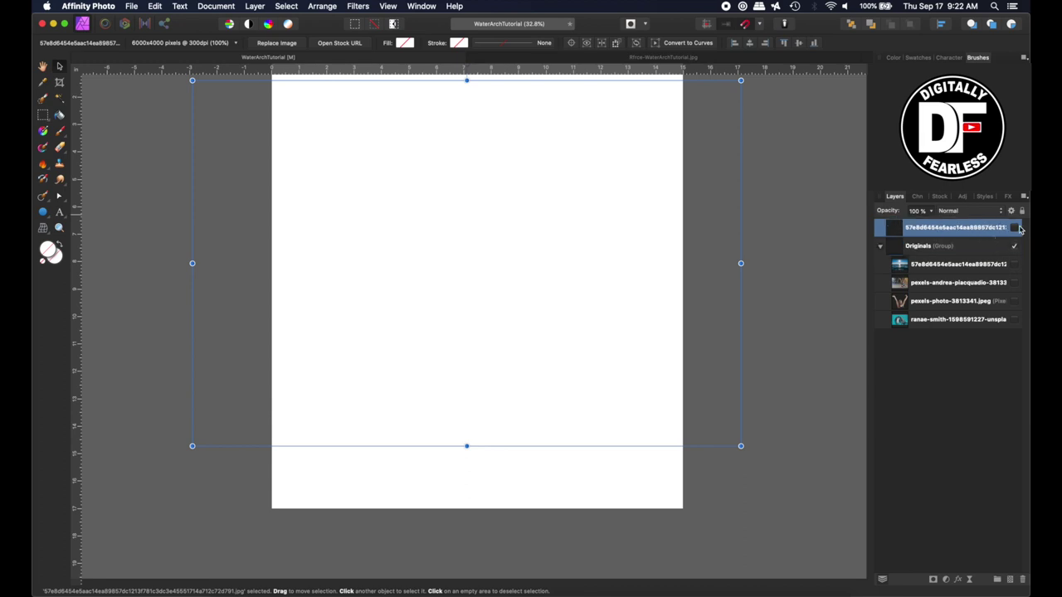
Make the ocean copy visible and move it down to the canvas's lower edge.
left_click(1014, 228)
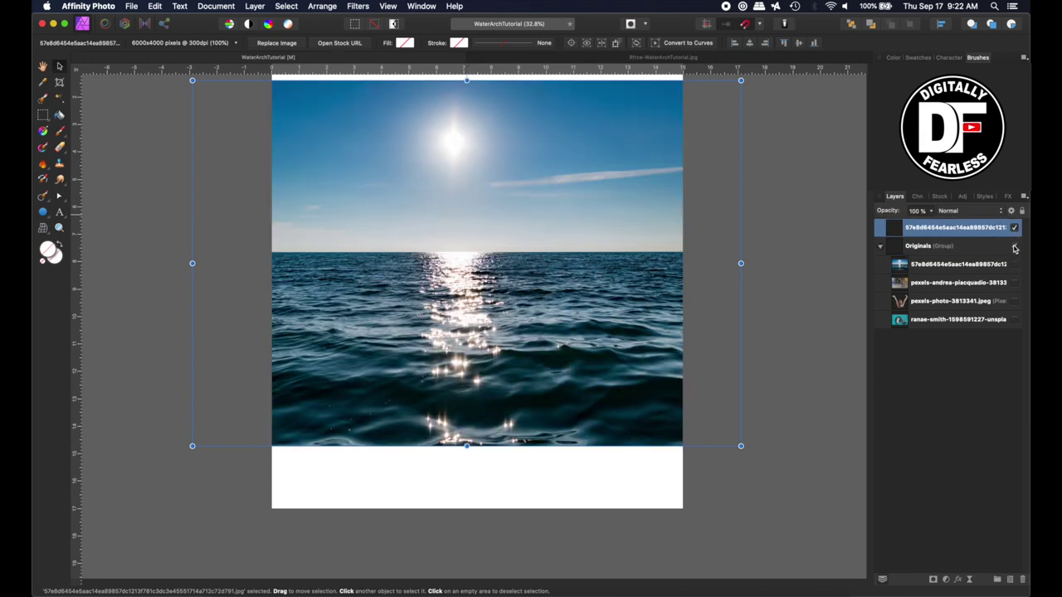
left_click(1013, 246)
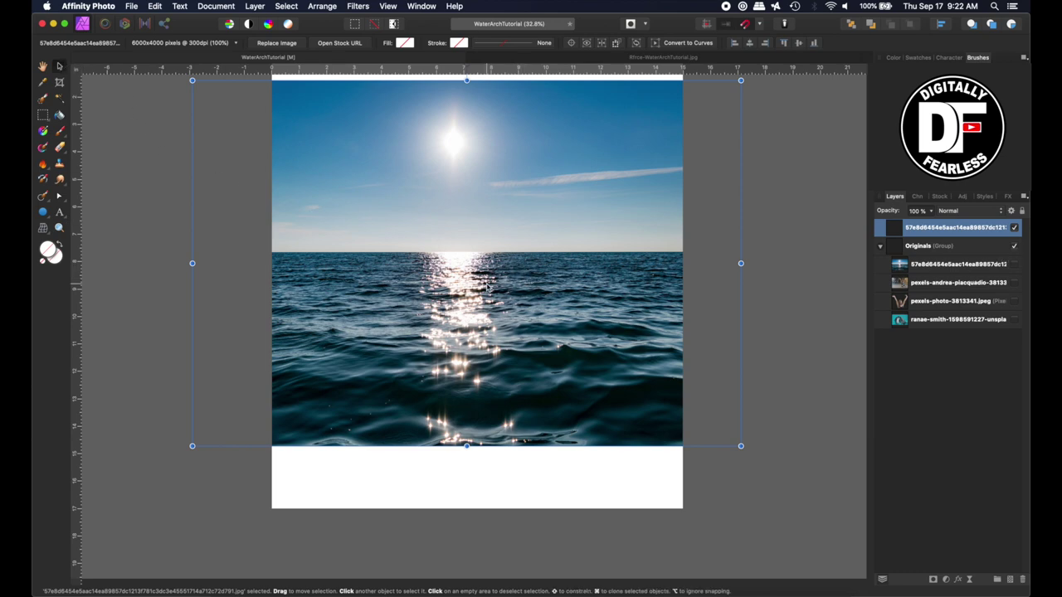
left_click_drag(488, 282, 502, 348)
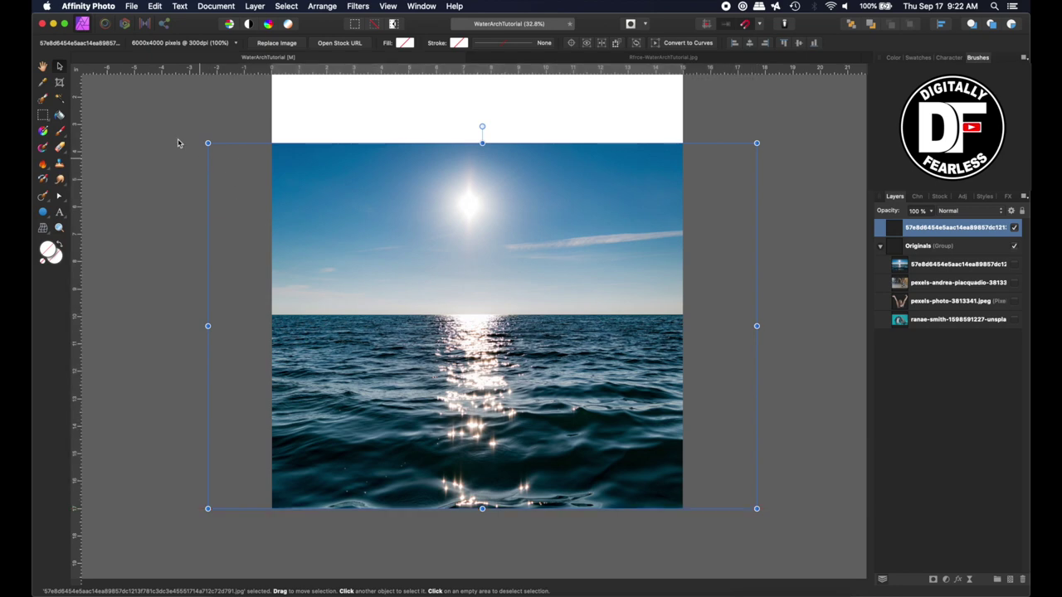
left_click(109, 90)
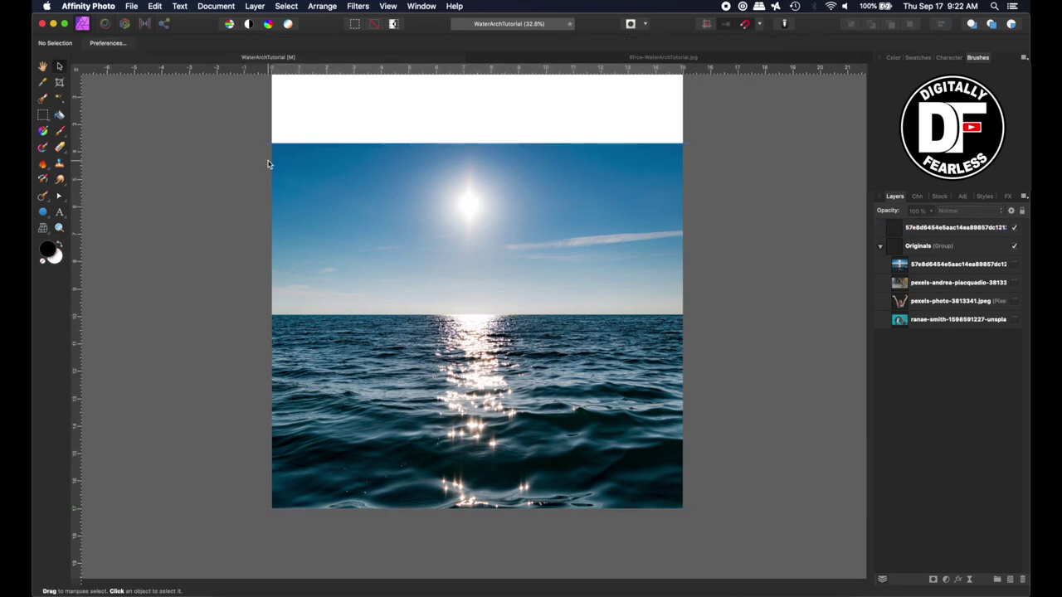
Show the street photo of the woman with the laptop, enlarge it, and shift it to span the canvas width.
left_click(906, 282)
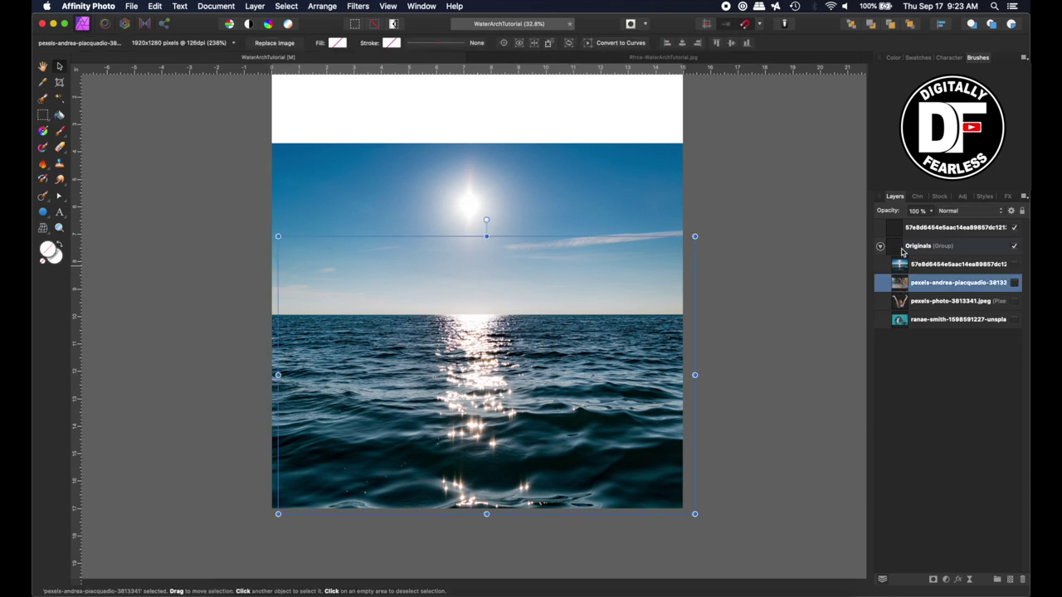
left_click(1014, 284)
left_click(1014, 301)
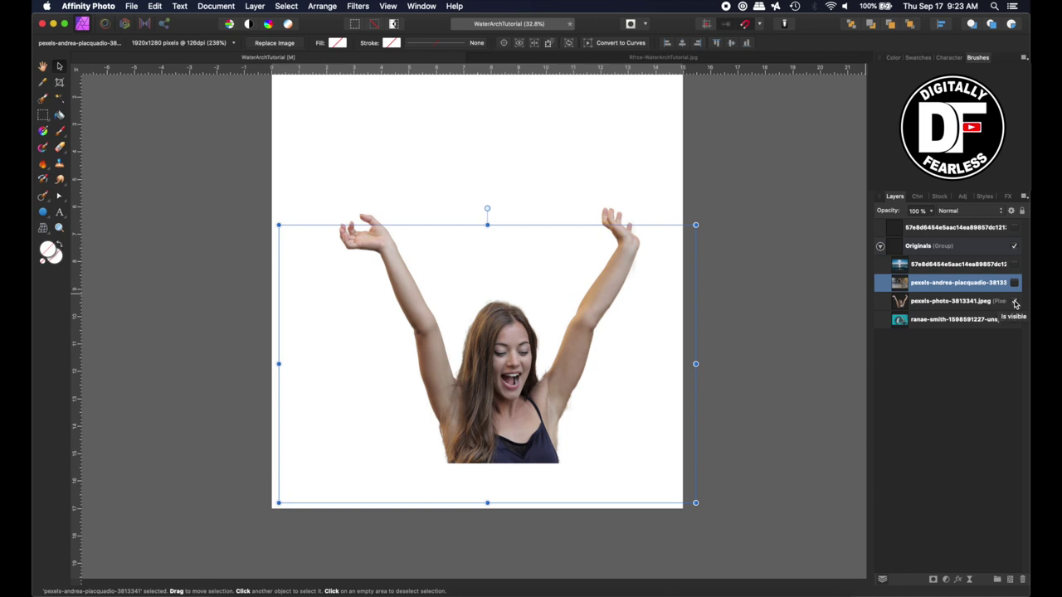
left_click(1014, 283)
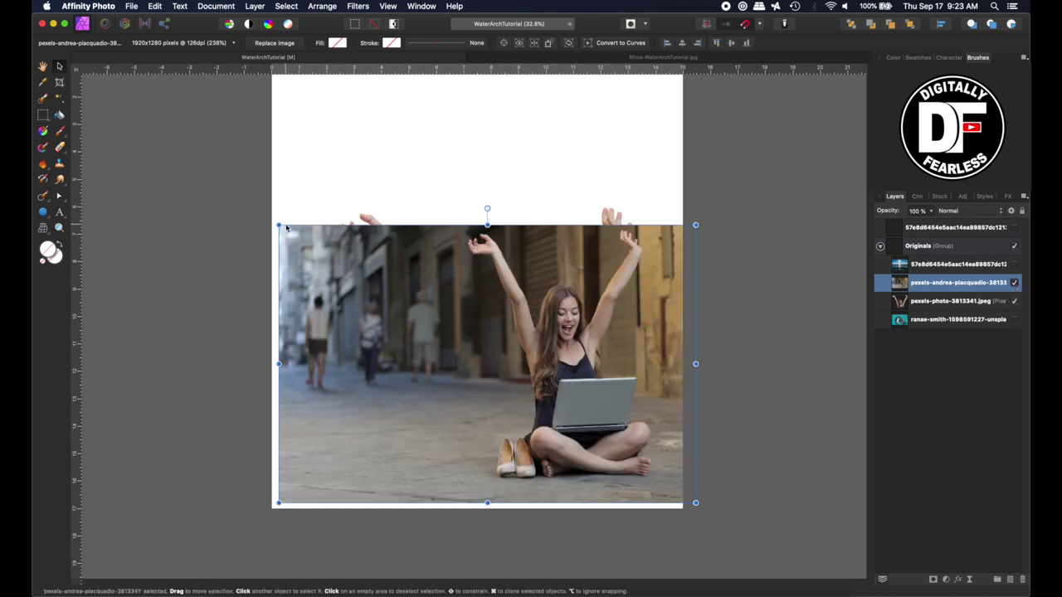
left_click_drag(278, 224, 121, 117)
left_click_drag(452, 243, 307, 239)
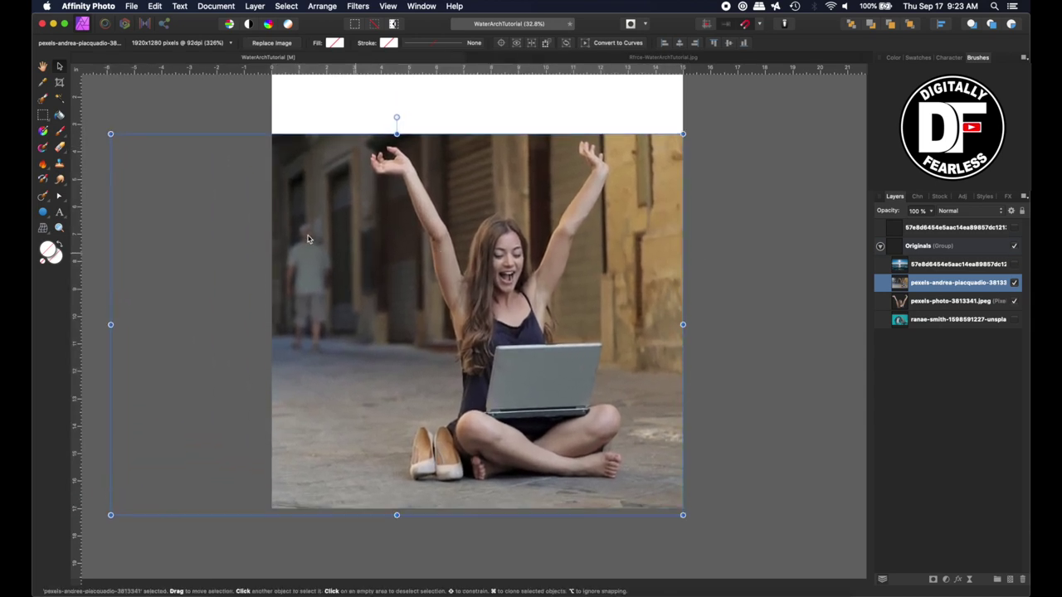
Try a Selection Brush selection over the woman's arms and head, deselect it, and hide the street photo.
left_click(42, 100)
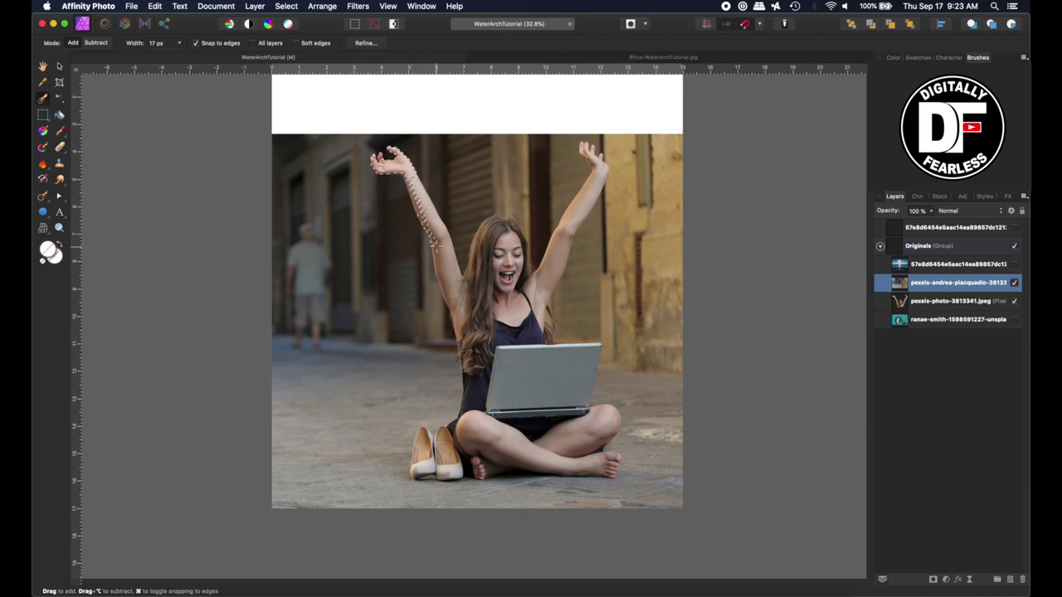
left_click_drag(431, 209, 447, 263)
left_click_drag(455, 309, 459, 295)
mouse_move(553, 268)
left_mouse_down()
mouse_move(597, 162)
mouse_move(583, 199)
left_mouse_up()
mouse_move(516, 249)
left_mouse_down()
mouse_move(478, 274)
mouse_move(473, 245)
mouse_move(494, 222)
mouse_move(515, 229)
mouse_move(522, 249)
mouse_move(514, 266)
mouse_move(478, 270)
left_mouse_up()
key("super+d")
left_click(1014, 285)
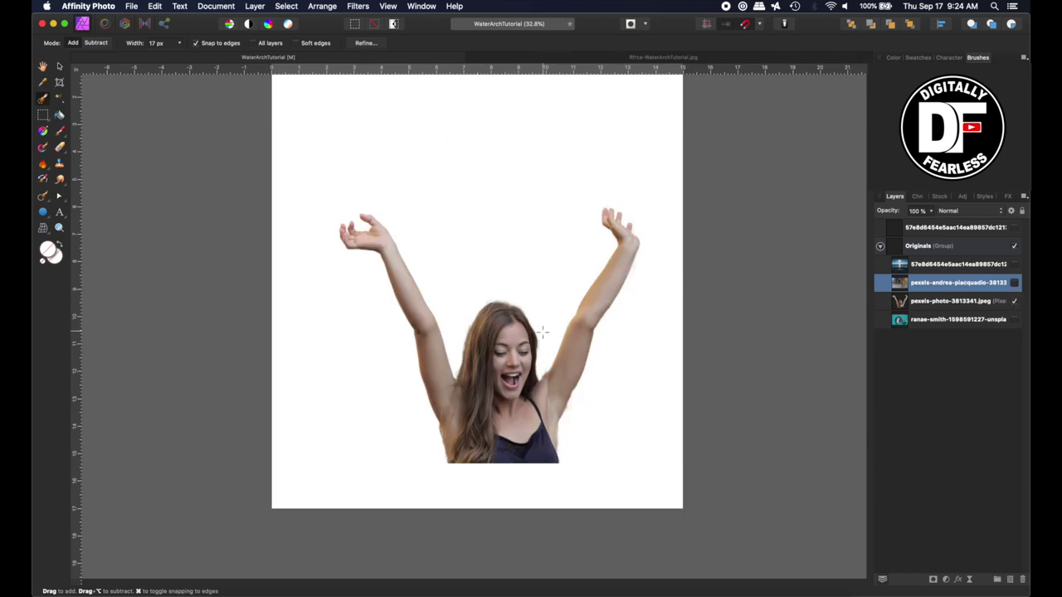
Duplicate the woman cut-out above all other layers, show the ocean copy beneath it, and collapse the Originals group.
left_click(59, 66)
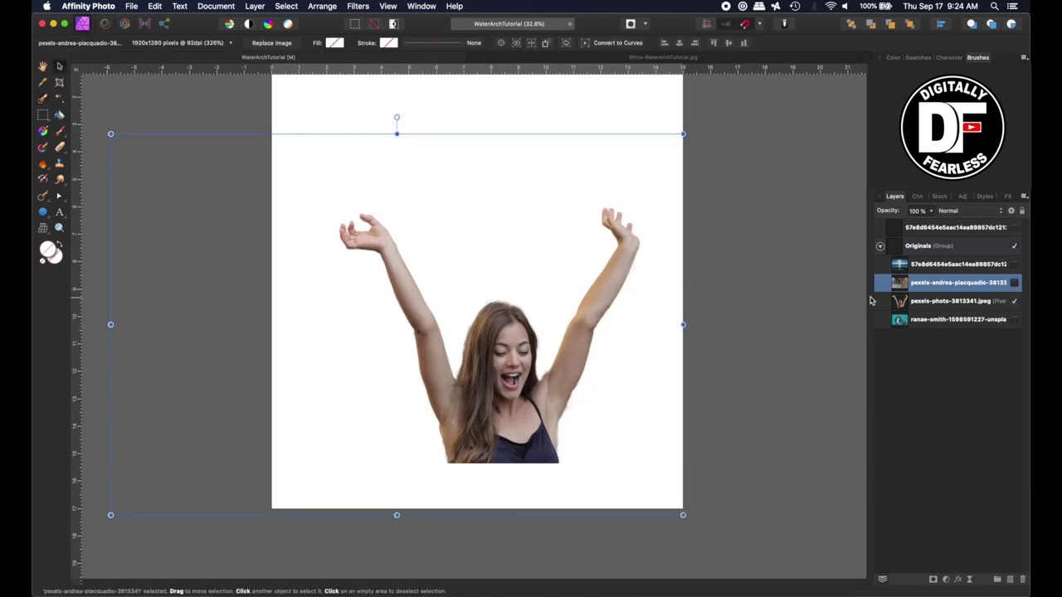
left_click(906, 303)
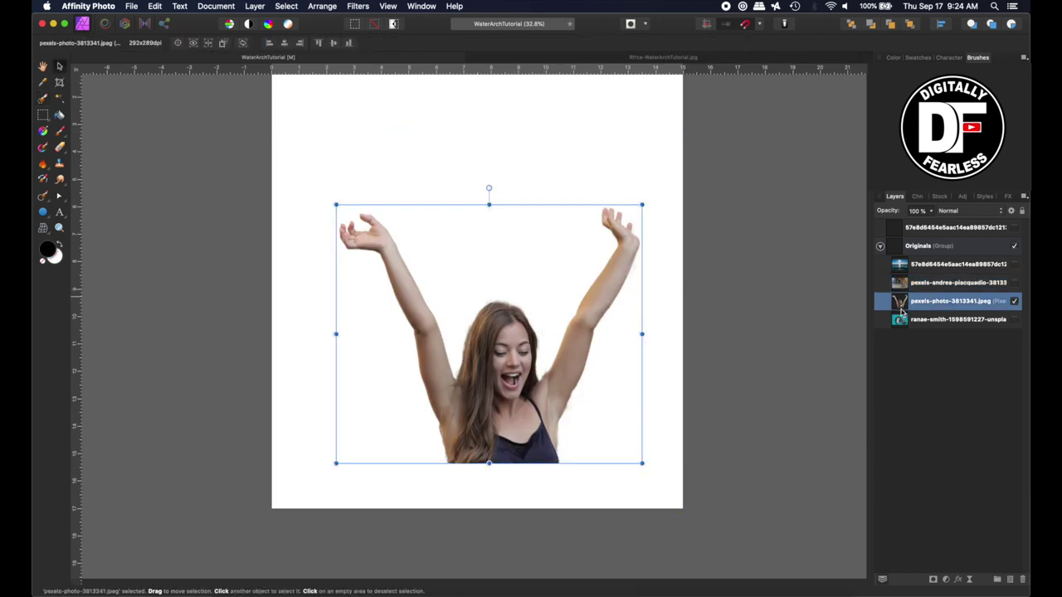
key("super+j")
left_click_drag(894, 307, 886, 227)
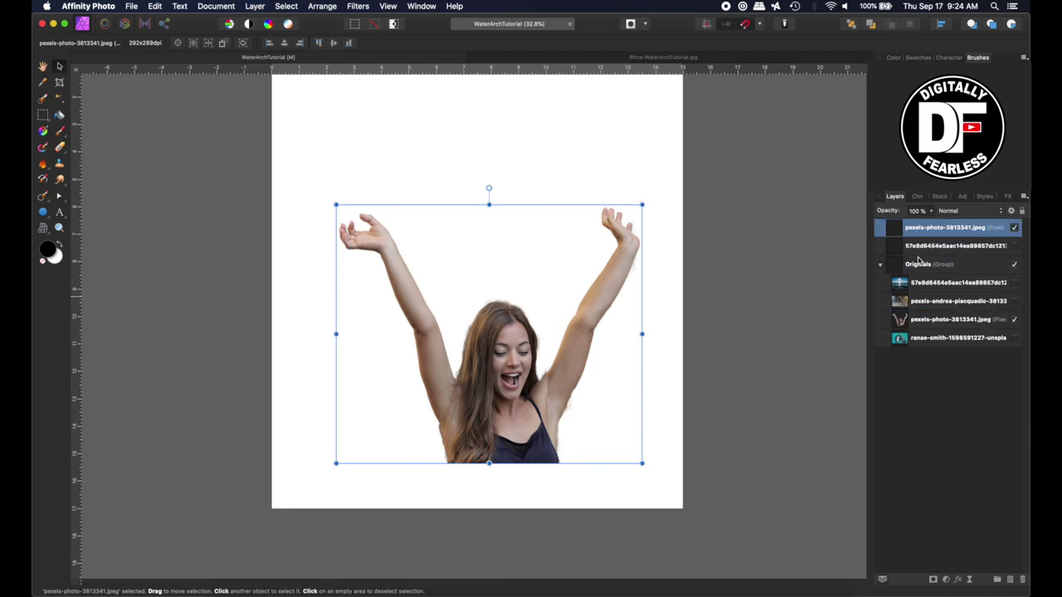
left_click(1015, 247)
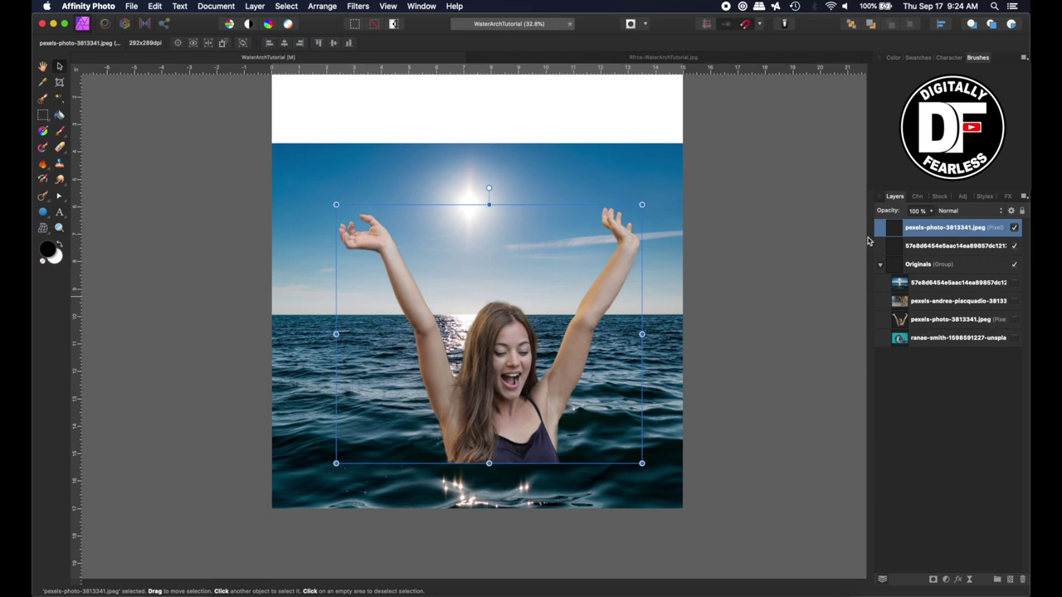
left_click(879, 264)
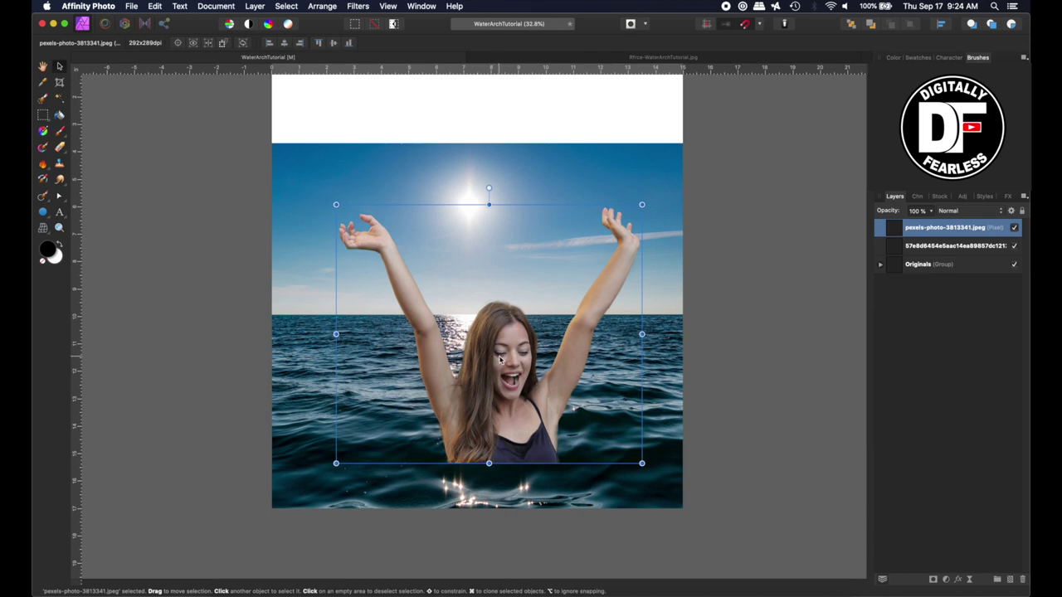
Position the woman cut-out in the middle of the sea, with her raised hands just inside the sky's upper edge.
left_click_drag(500, 360, 481, 282)
scroll(481, 280, "up", 3)
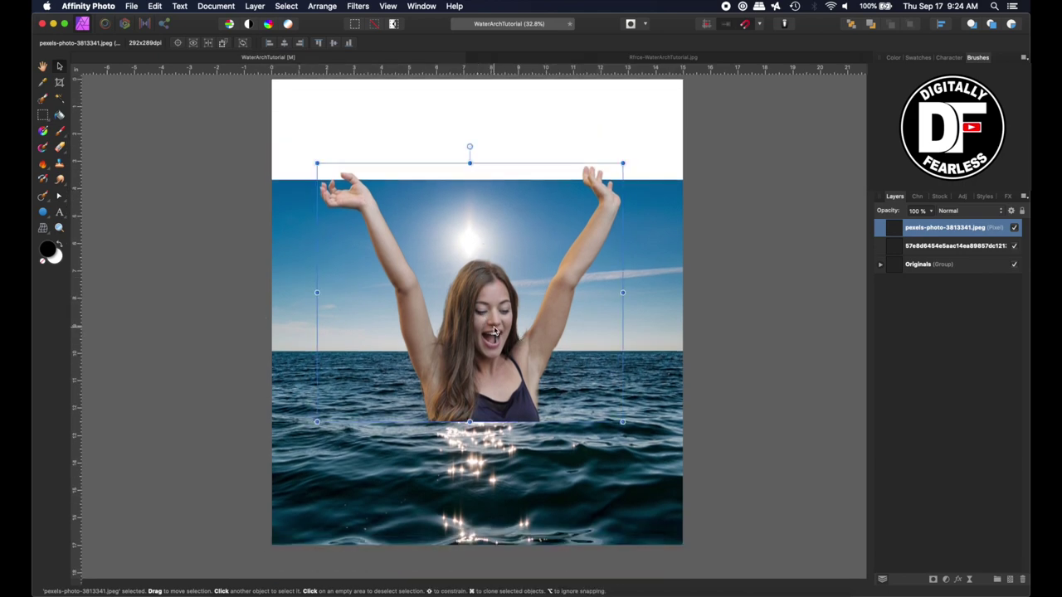
left_click_drag(496, 331, 490, 349)
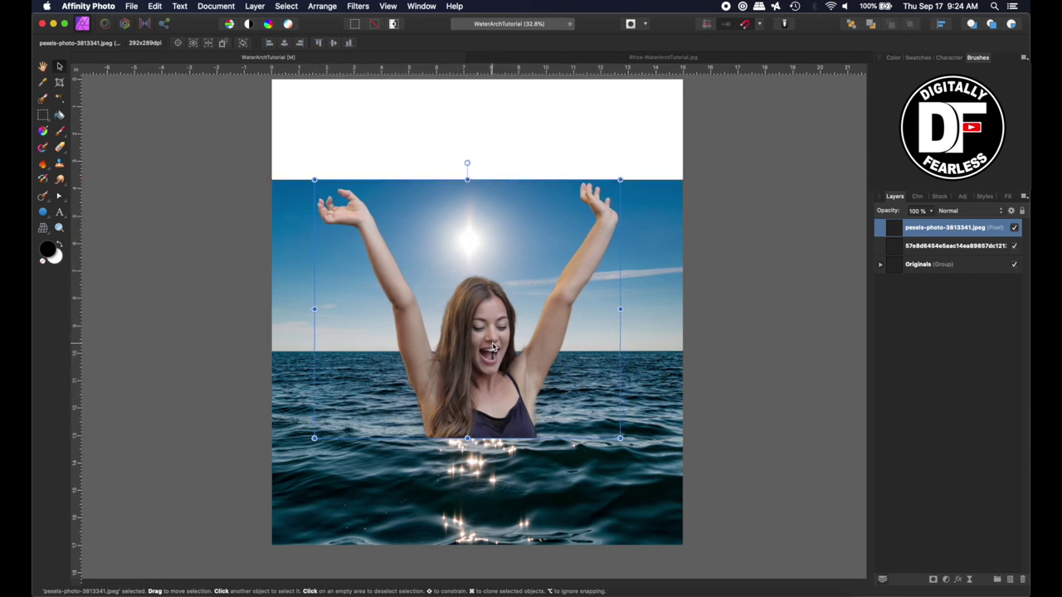
left_click(219, 261)
Duplicate the dolphin photo above all other layers and position the copy across the canvas width, over the woman.
left_click(880, 264)
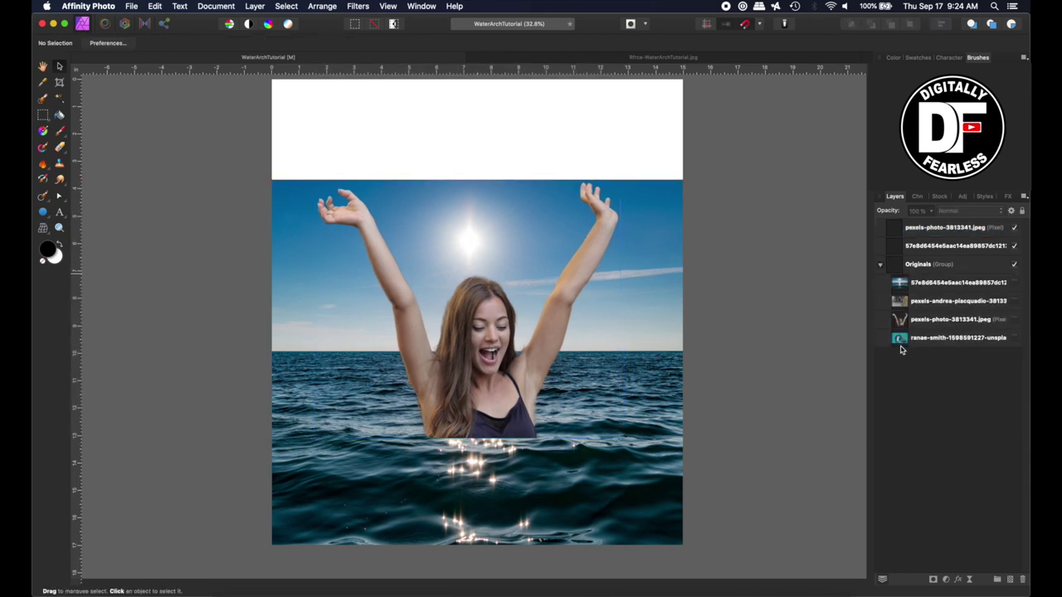
left_click(901, 340)
key("super+j")
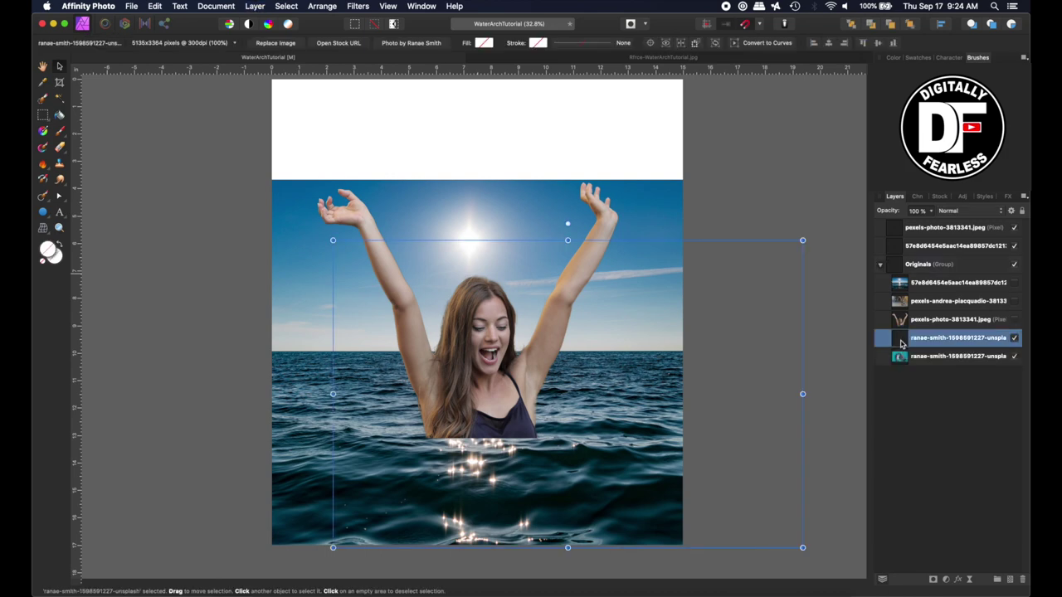
left_click_drag(901, 343, 896, 224)
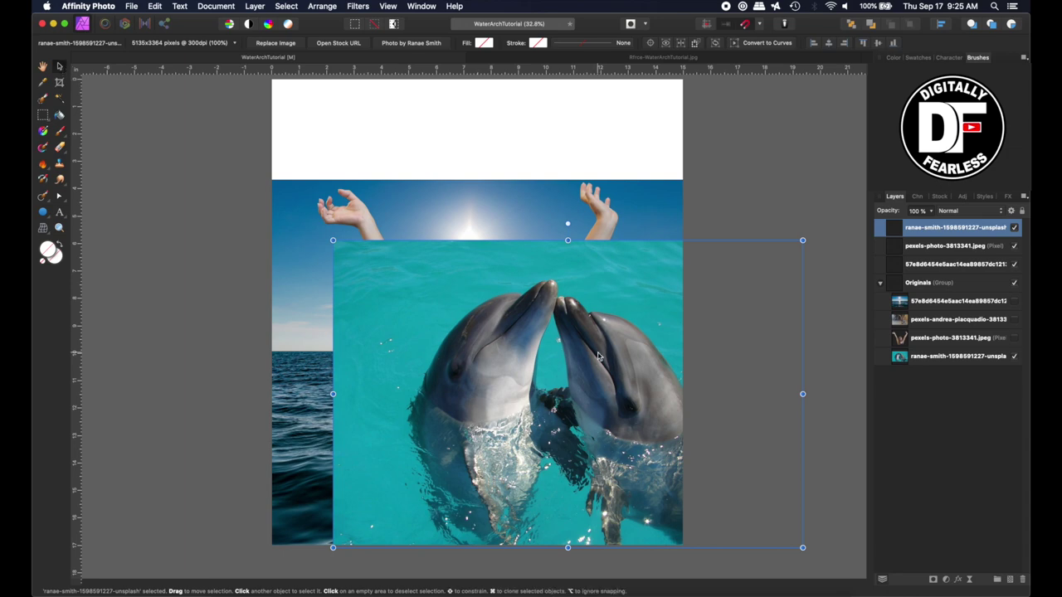
left_click_drag(513, 336, 405, 233)
left_click_drag(355, 369, 347, 396)
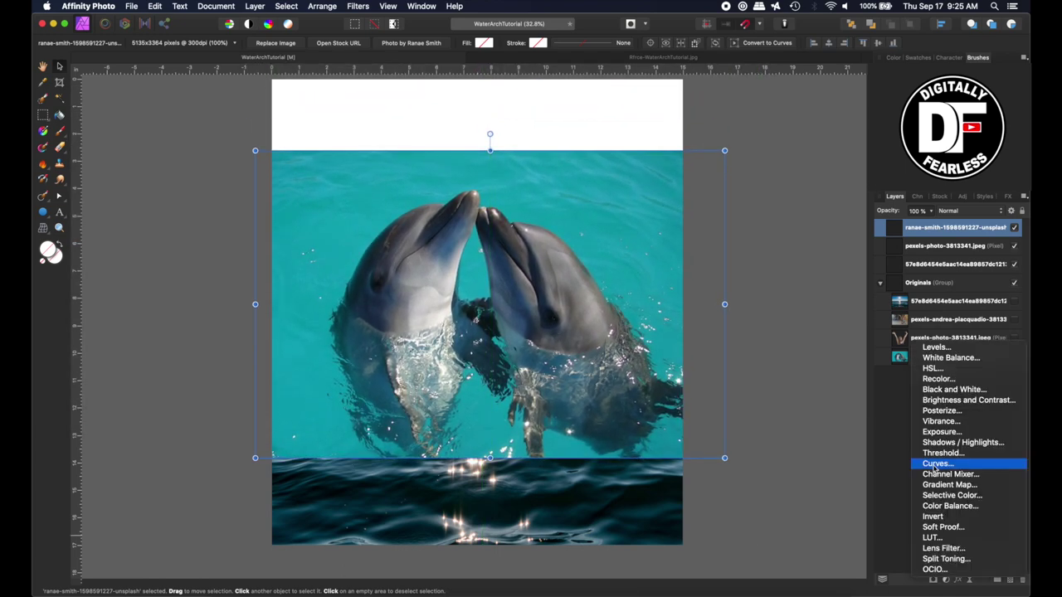
Add a Curves adjustment to the dolphin copy and bend the master curve downward to darken it.
left_click(934, 465)
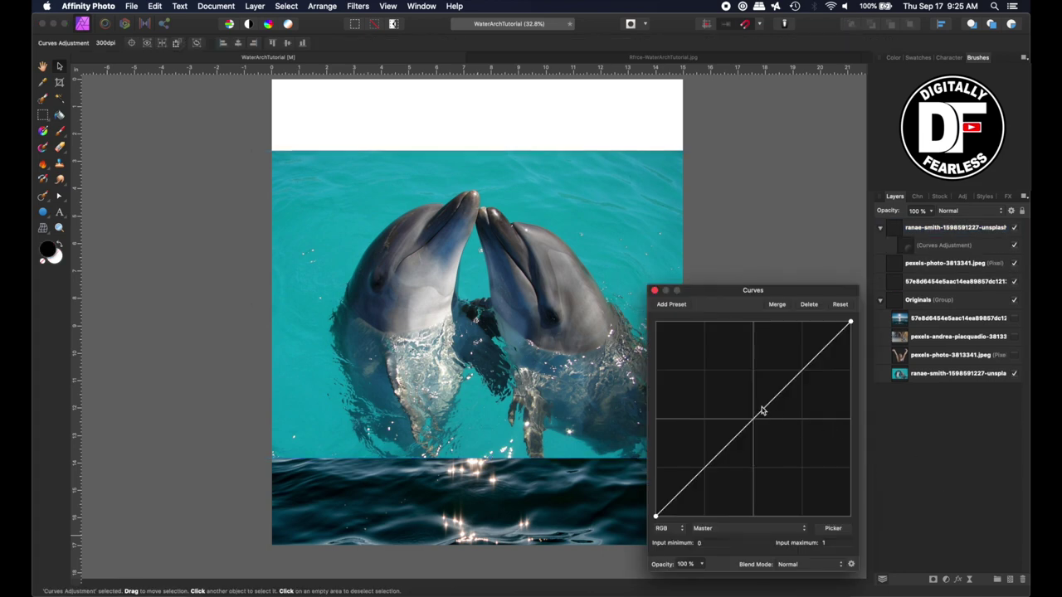
left_click_drag(766, 410, 779, 450)
mouse_move(819, 391)
left_mouse_down()
mouse_move(818, 362)
mouse_move(815, 392)
left_mouse_up()
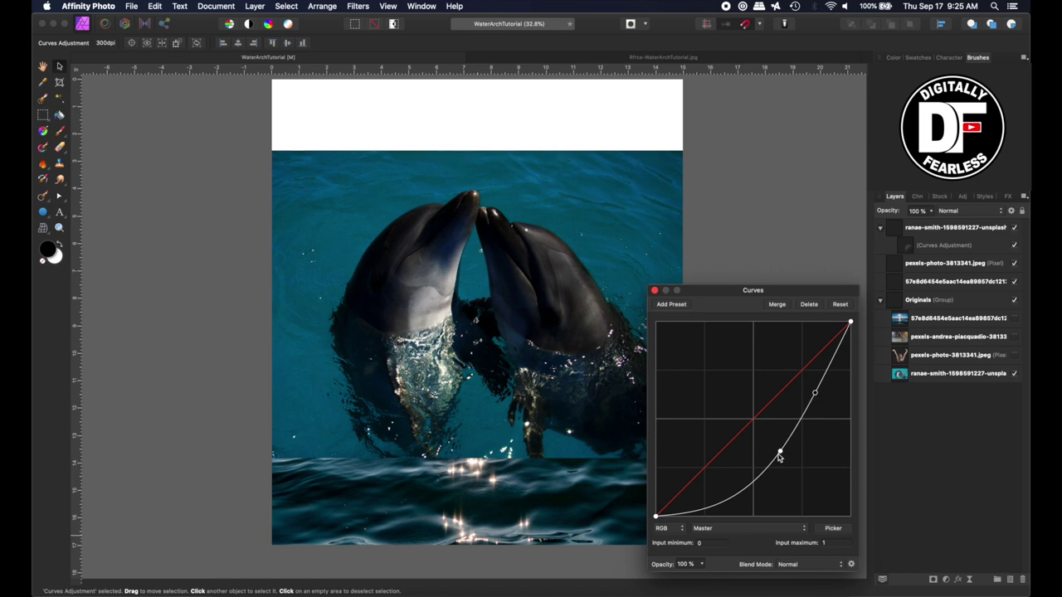
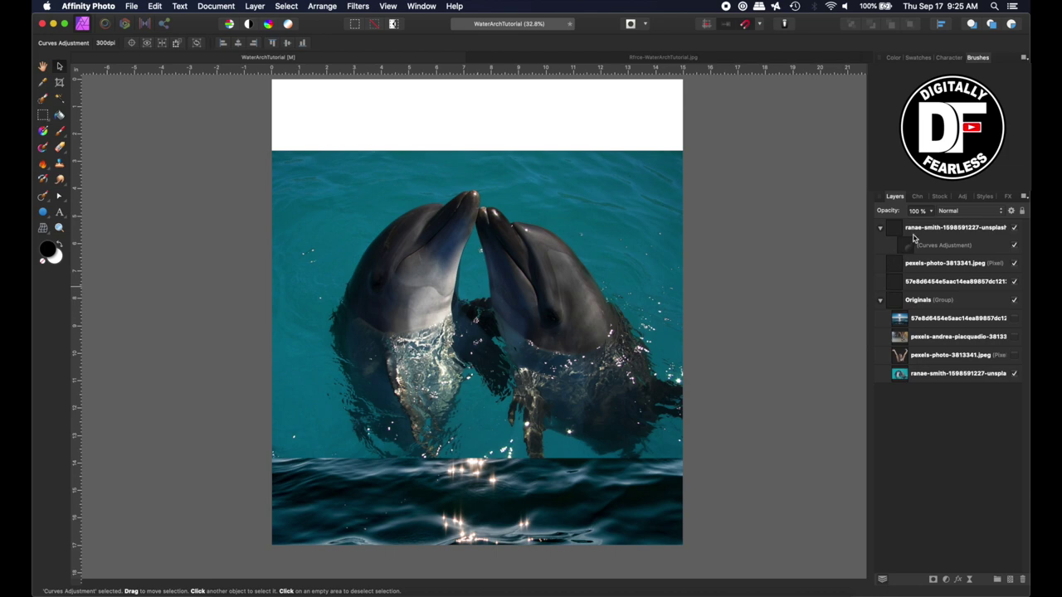
Select both dolphins on the dolphin copy with the Selection Brush, enlarging the brush width to 242 px.
left_click(892, 227)
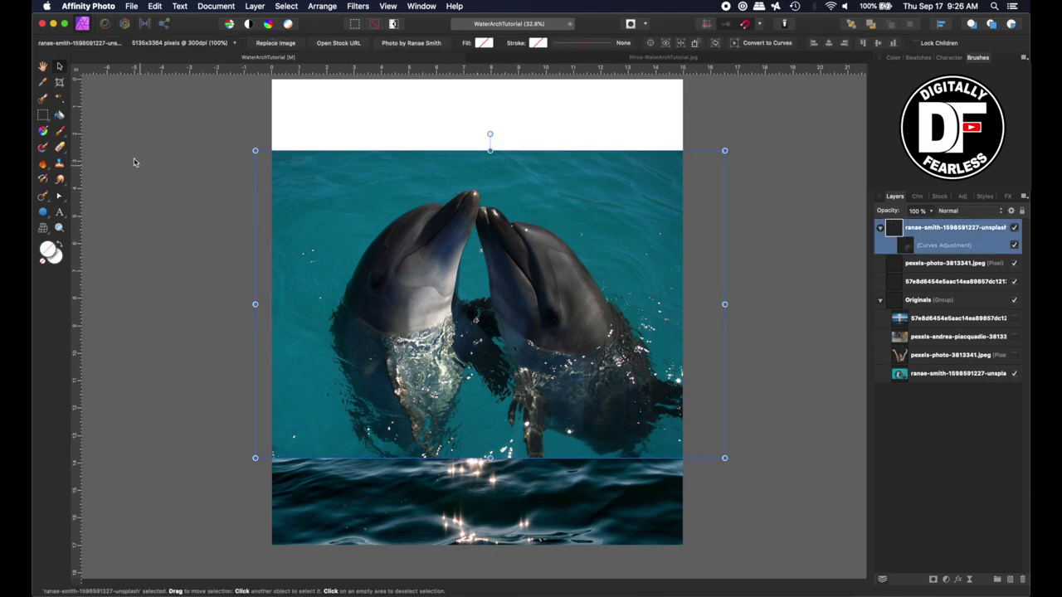
left_click(43, 100)
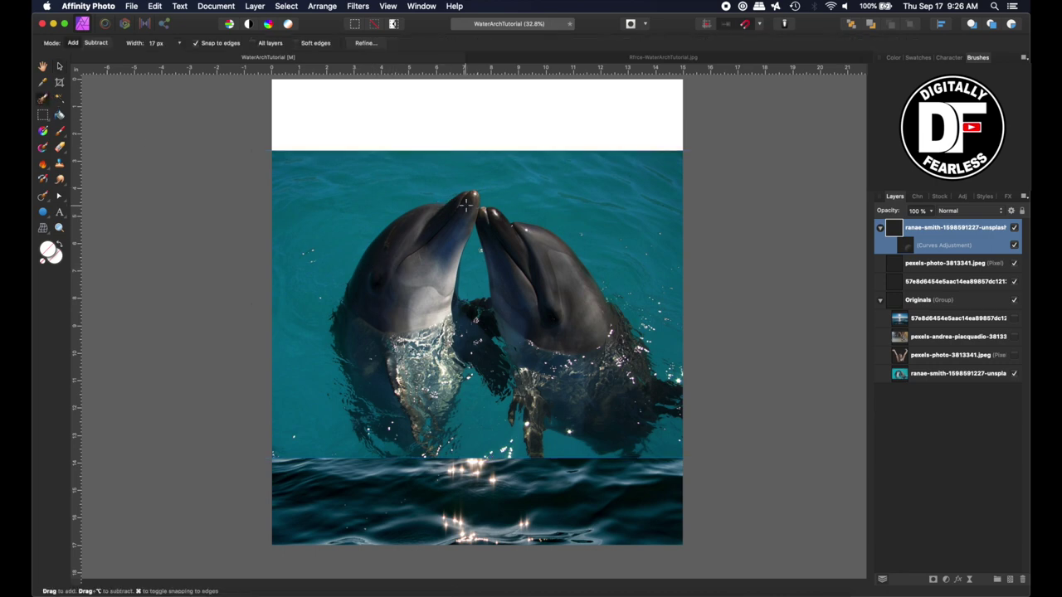
left_click_drag(466, 204, 420, 268)
key("bracketright")
key("bracketright")
key("bracketright")
key("bracketright")
mouse_move(458, 214)
left_mouse_down()
mouse_move(395, 349)
mouse_move(409, 432)
mouse_move(433, 407)
mouse_move(439, 433)
mouse_move(425, 425)
mouse_move(489, 345)
mouse_move(477, 341)
mouse_move(524, 398)
mouse_move(567, 414)
mouse_move(622, 405)
mouse_move(614, 369)
mouse_move(554, 279)
left_mouse_up()
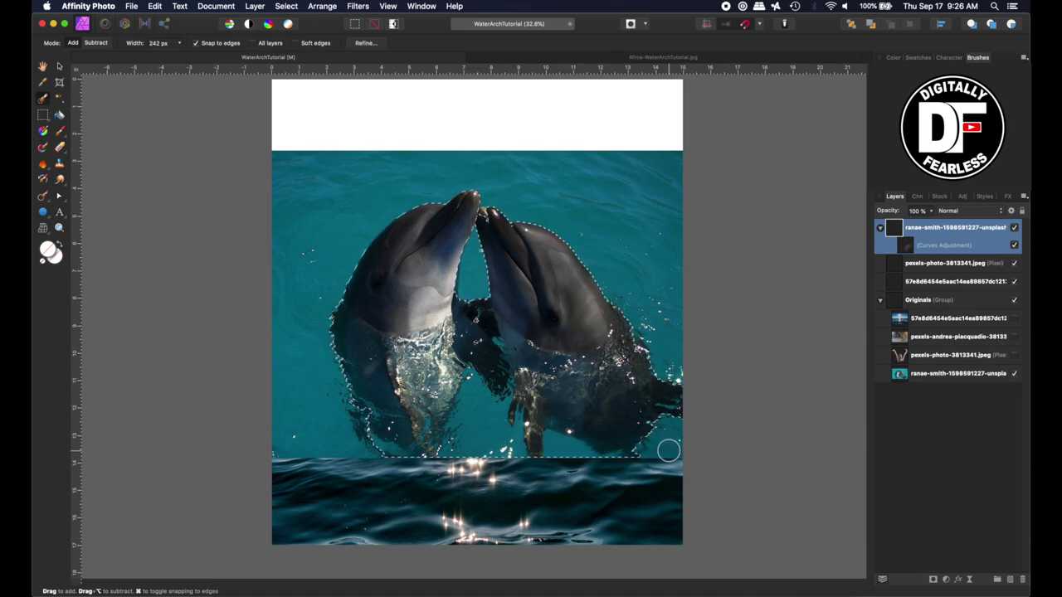
Remove the water below and between the dolphins from the selection, and refine its edges with 0.1 px smooth and 0.1 px feather.
mouse_move(666, 450)
left_mouse_down()
mouse_move(583, 455)
mouse_move(562, 446)
left_mouse_up()
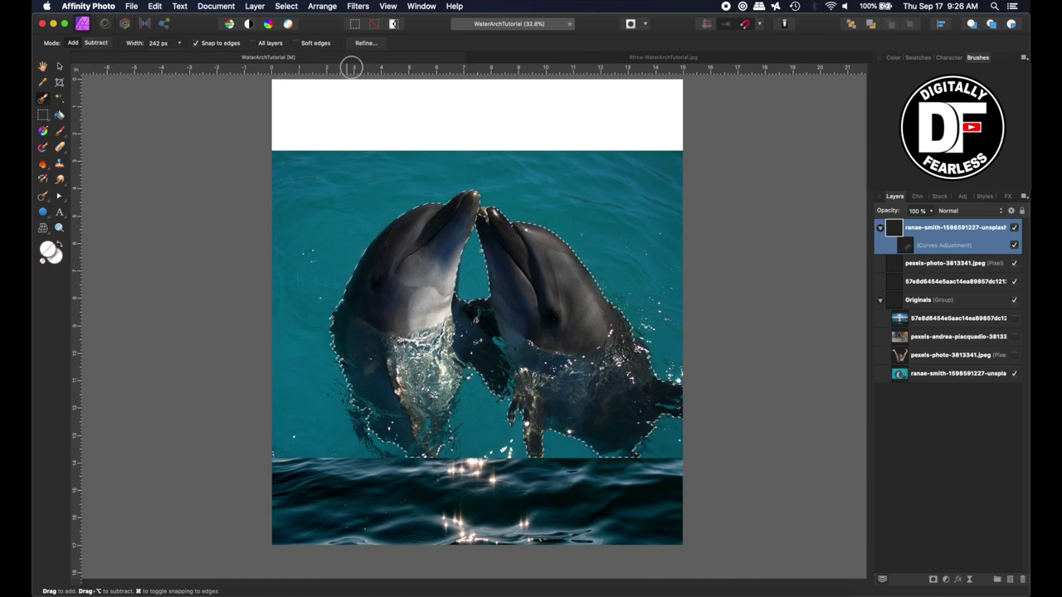
left_click(362, 44)
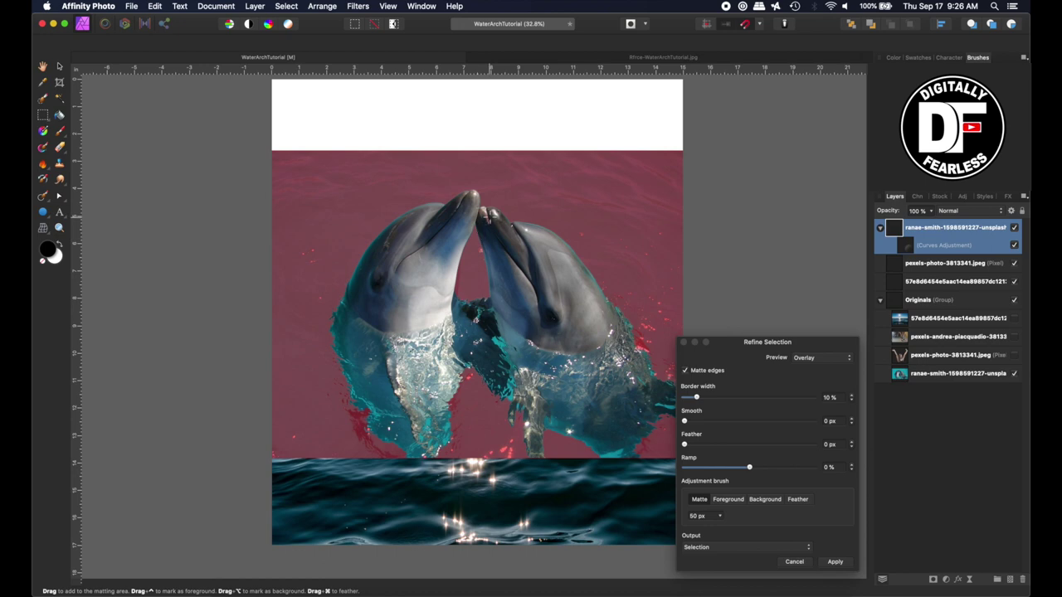
key("bracketright")
key("bracketright")
left_click(685, 421)
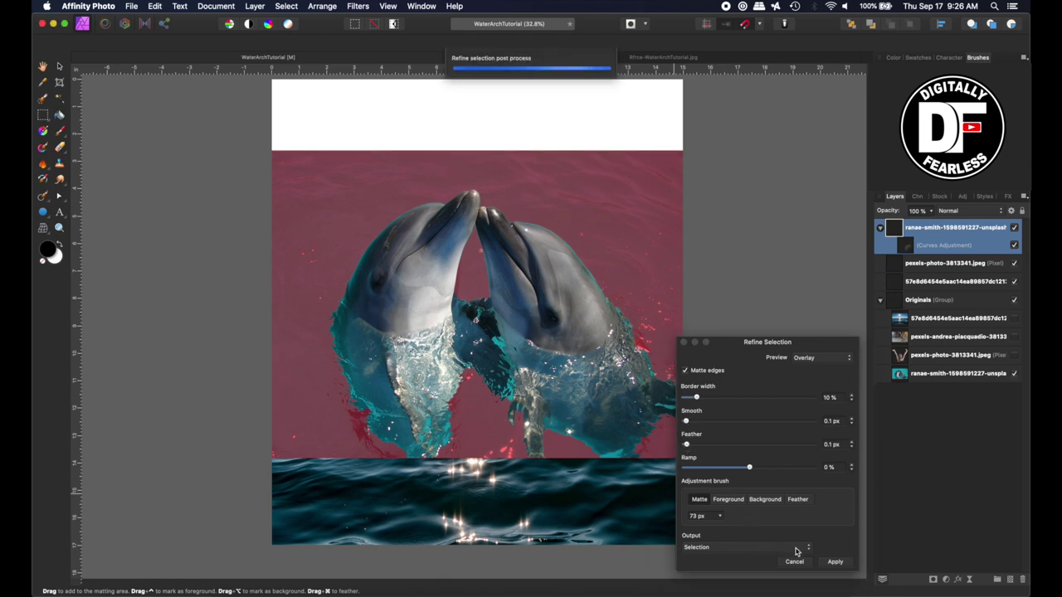
left_click(837, 563)
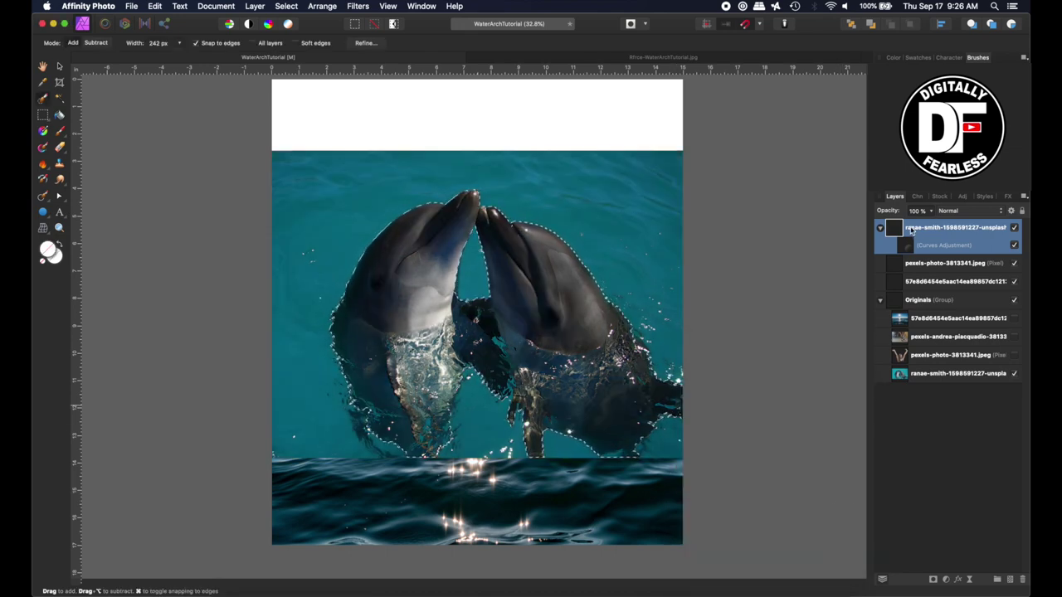
Mask the dolphin copy with the refined selection and deselect.
left_click(933, 580)
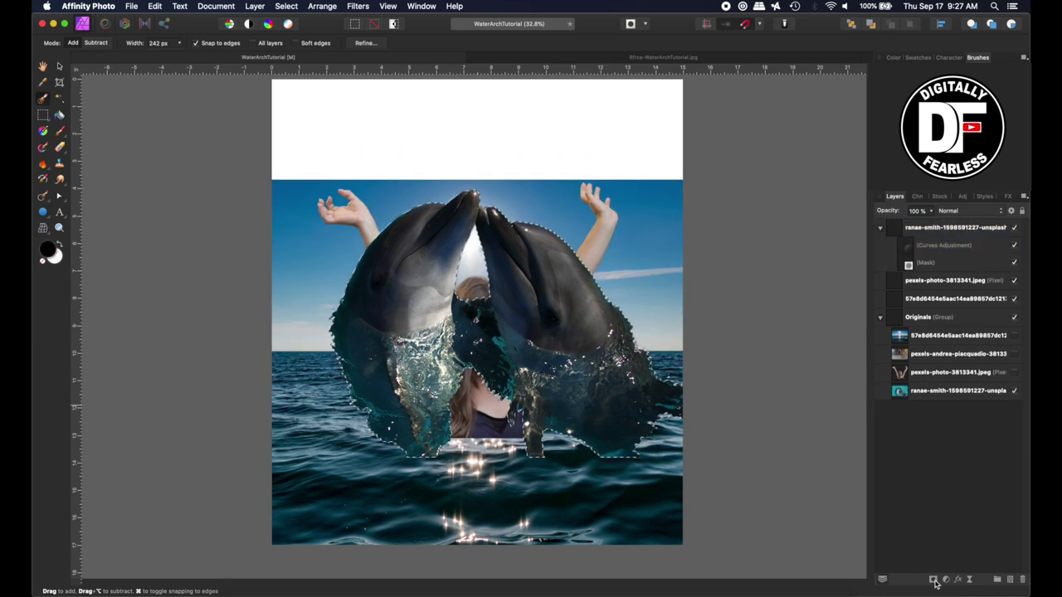
key("super+d")
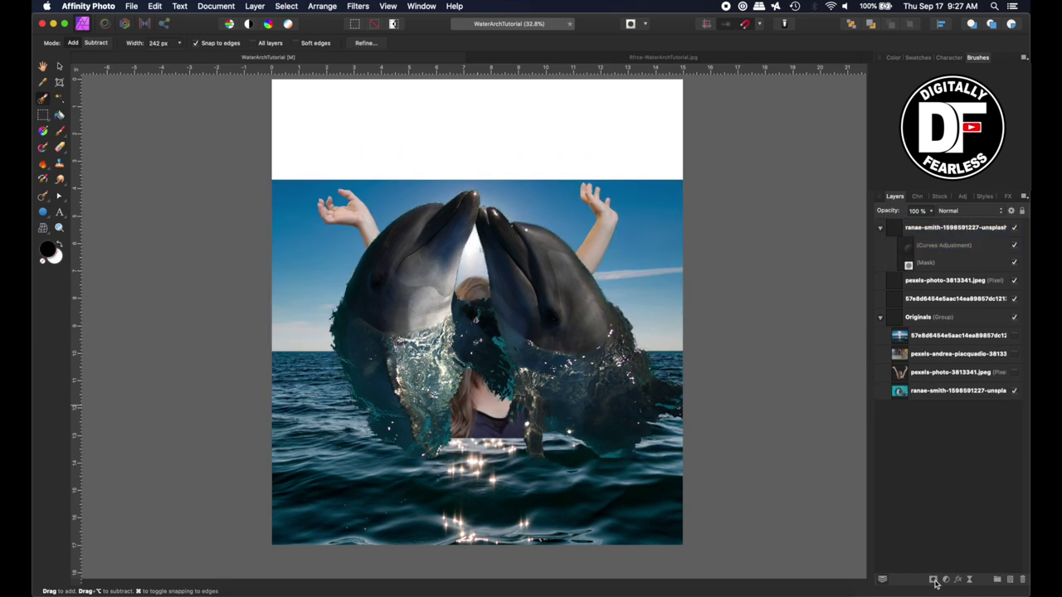
Scale the masked dolphin image down to about 8.53 × 5.59 in and place it over the sea in front of the woman's chest.
left_click(60, 64)
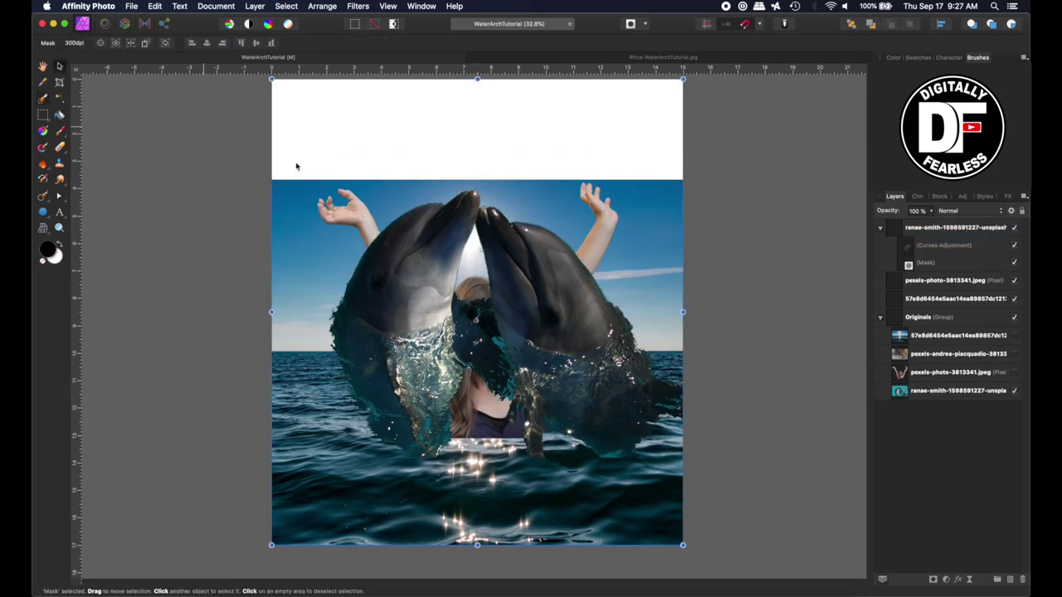
left_click(568, 288)
left_click_drag(724, 150, 538, 277)
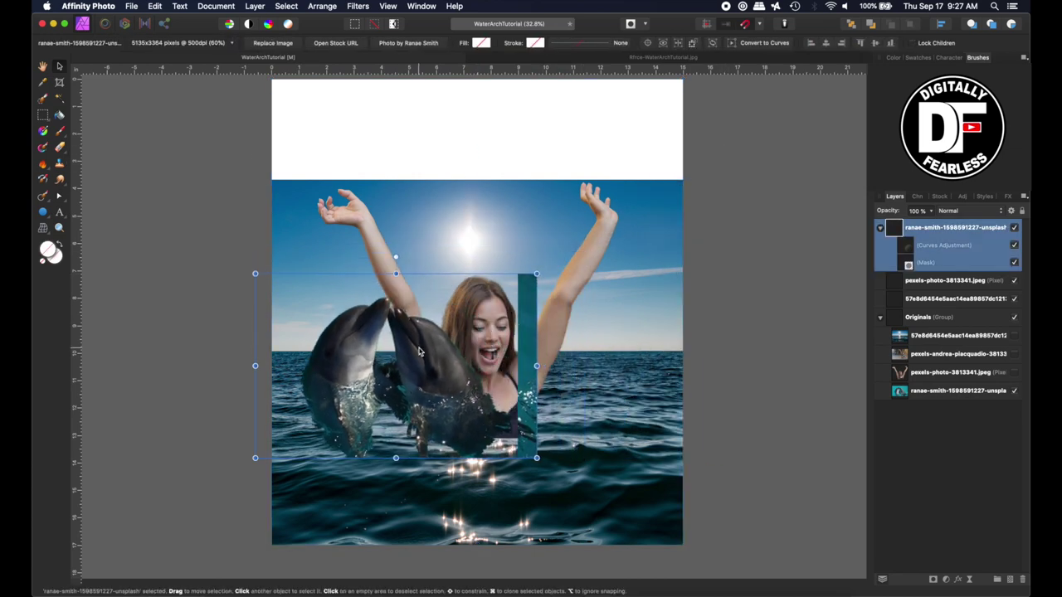
left_click_drag(419, 352, 551, 430)
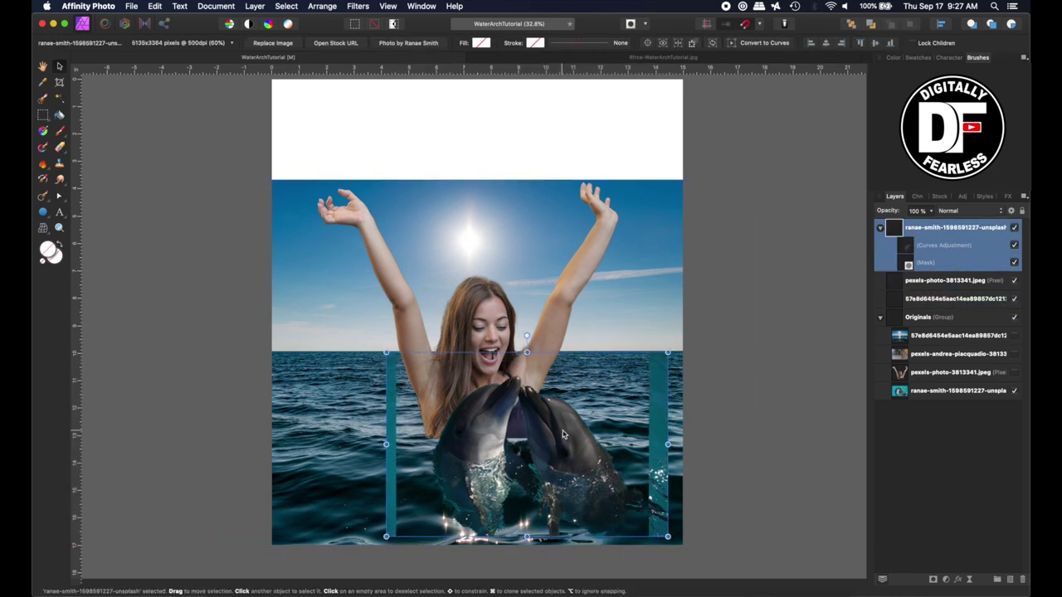
left_click_drag(663, 354, 621, 384)
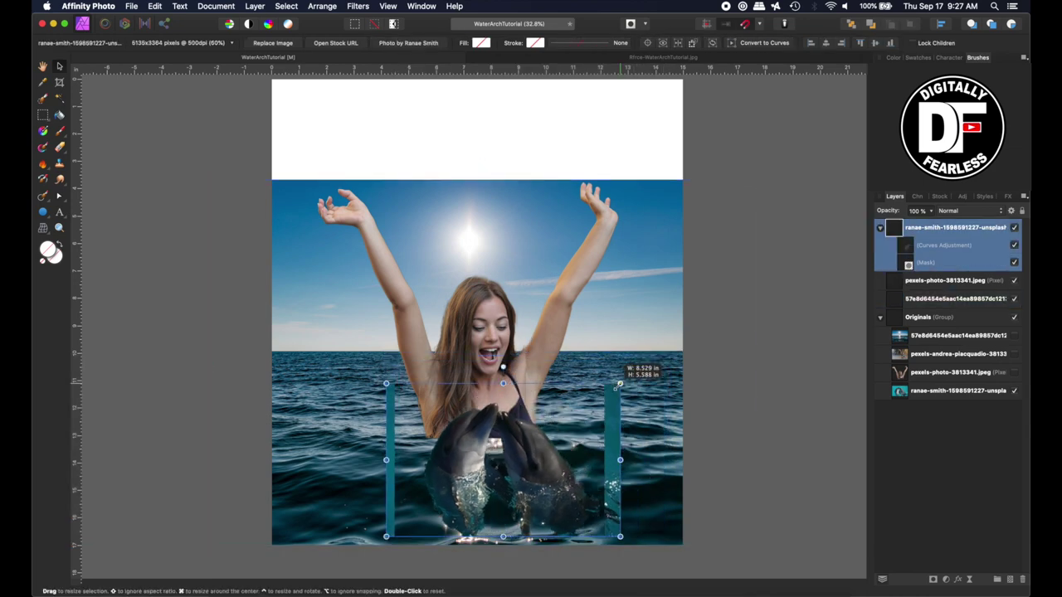
left_click_drag(522, 437, 544, 435)
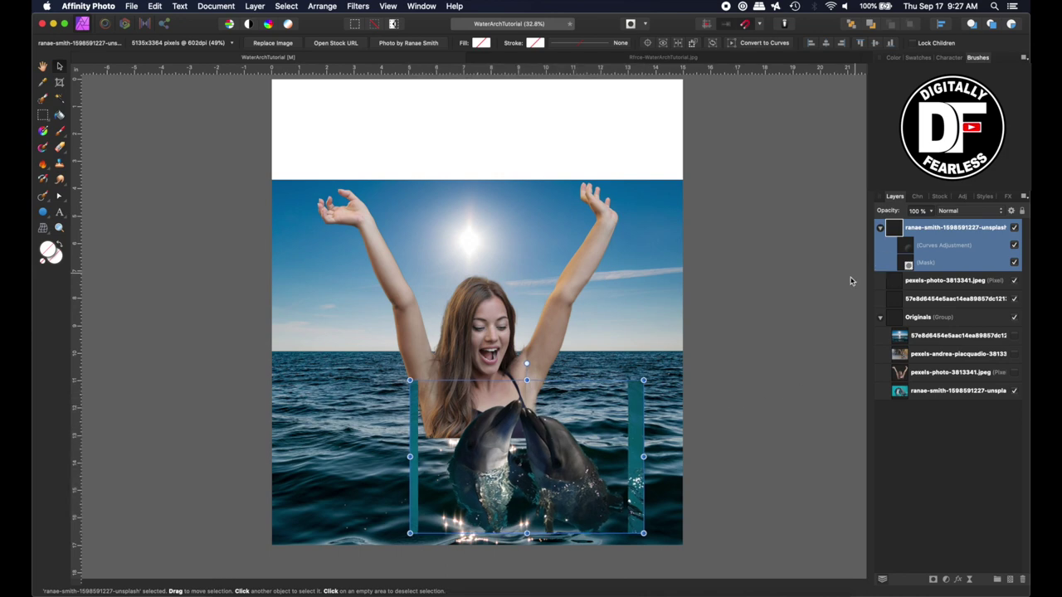
left_click(808, 269)
Rasterize the masked dolphin layer together with its Curves adjustment and mask.
left_click(548, 455)
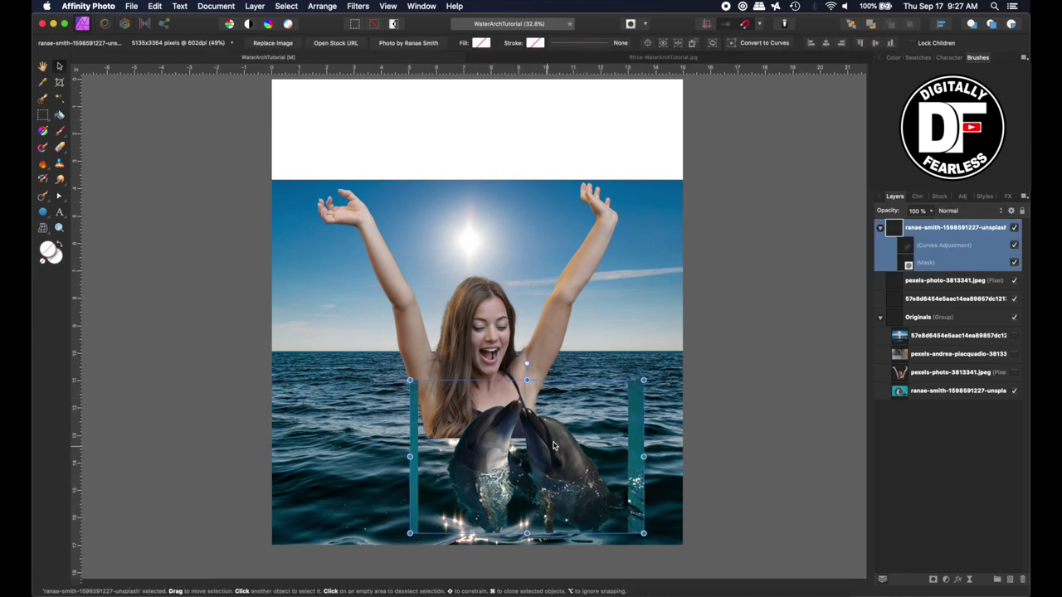
right_click(913, 230)
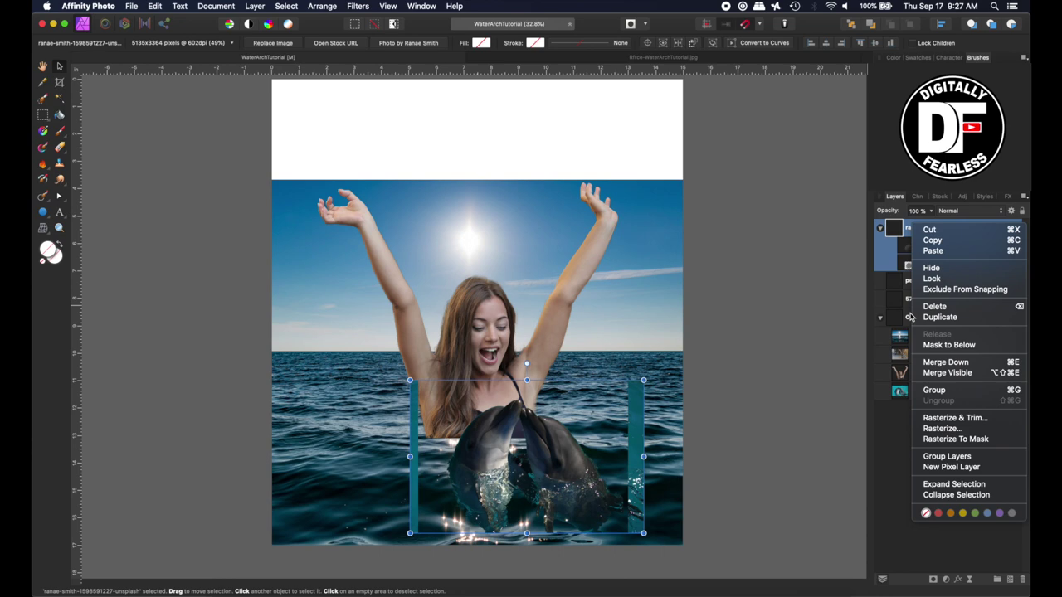
left_click(927, 428)
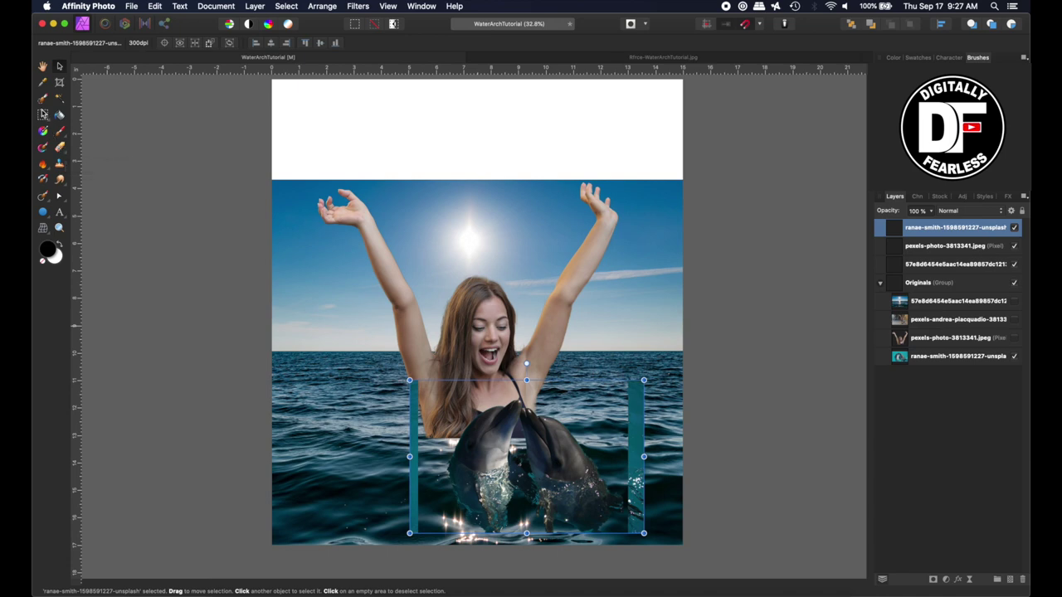
Delete the leftover teal water strips on both sides of the dolphins using rectangular selections, and deselect.
left_click(43, 115)
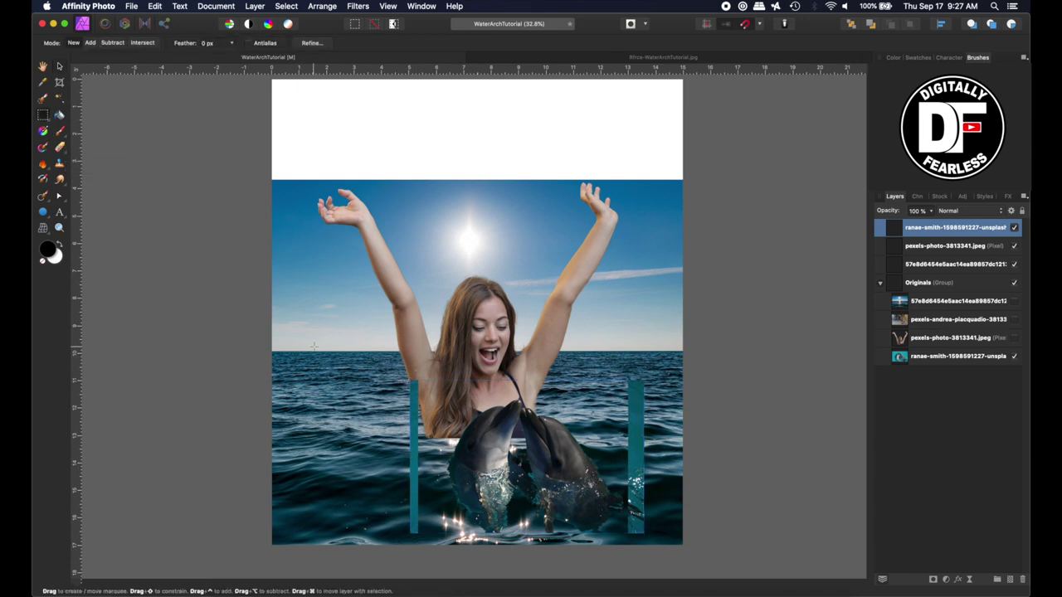
left_click_drag(343, 355, 433, 543)
key("Delete")
mouse_move(632, 349)
left_mouse_down()
mouse_move(674, 513)
mouse_move(620, 412)
mouse_move(634, 407)
mouse_move(611, 402)
left_mouse_up()
scroll(632, 514, "down", 5)
key("Delete")
key("ctrl+d")
scroll(153, 236, "up", 6)
Nudge the dolphin cut-out slightly right and up in front of the woman.
key("v")
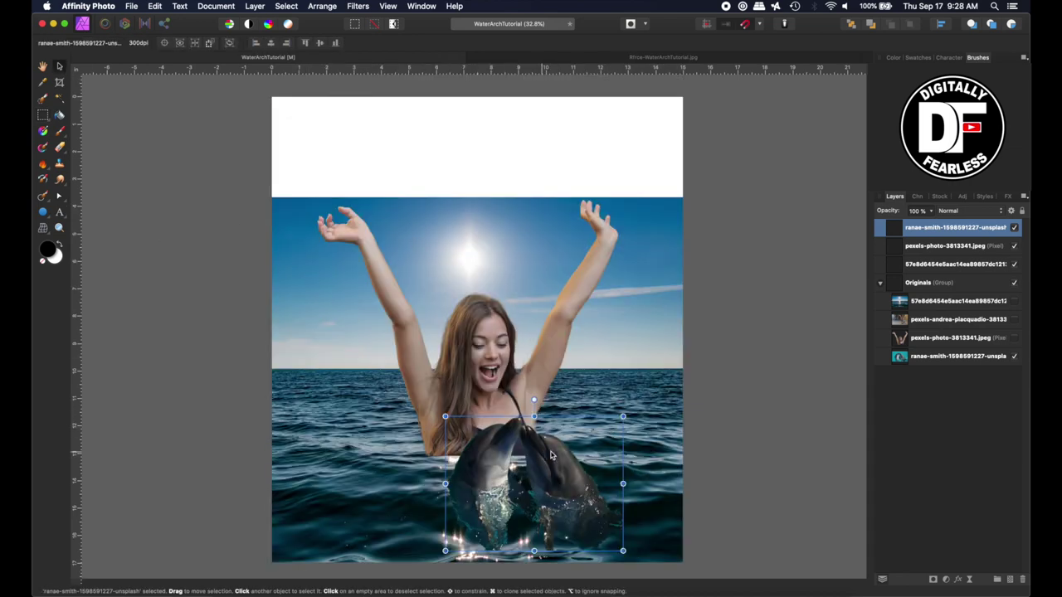
mouse_move(551, 454)
left_mouse_down()
mouse_move(561, 450)
mouse_move(548, 451)
left_mouse_up()
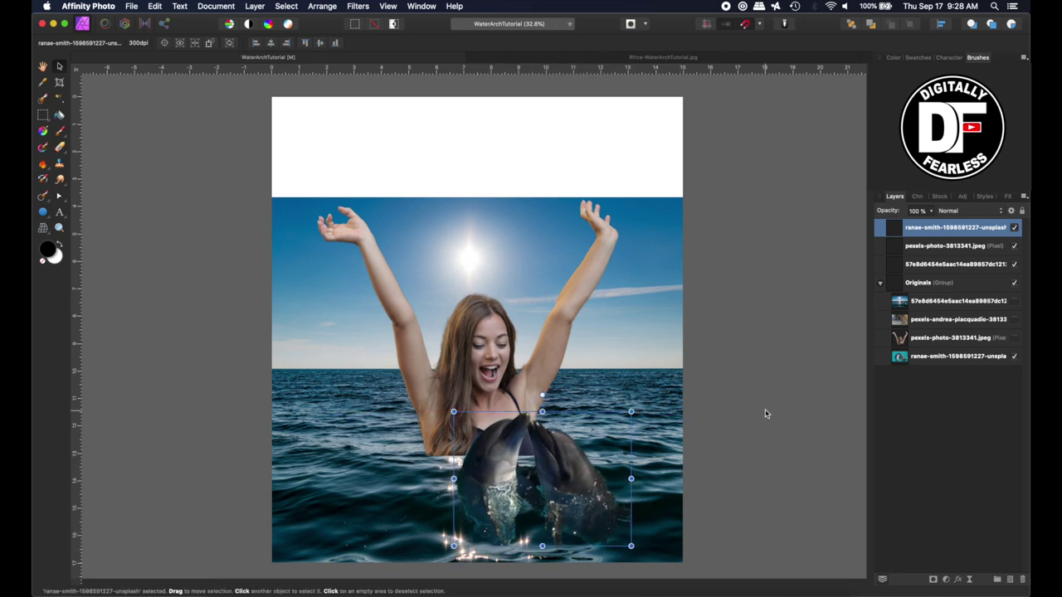
left_click(640, 453)
left_click(572, 470)
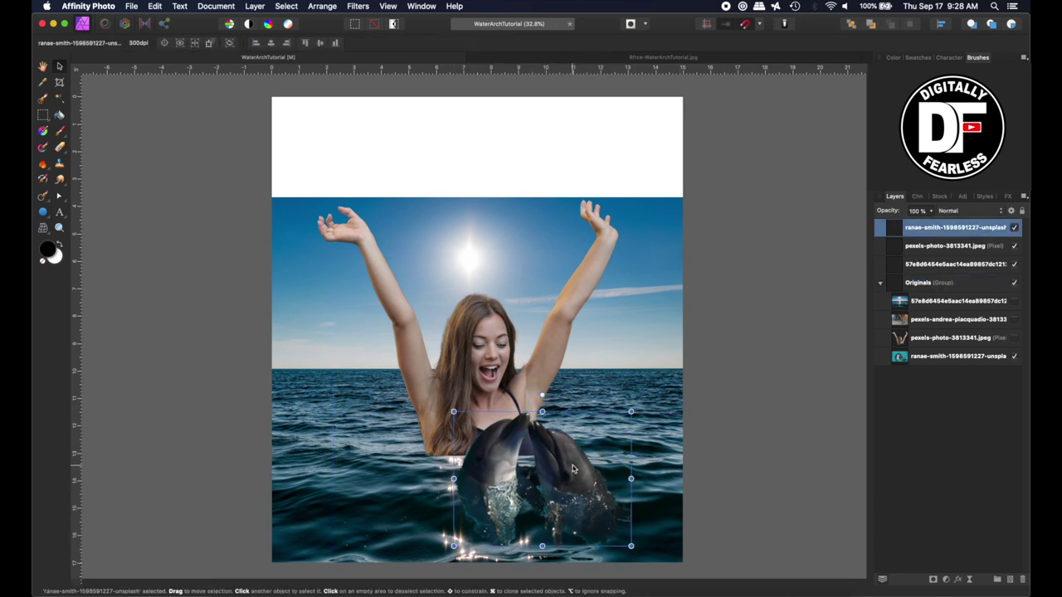
left_click(574, 467)
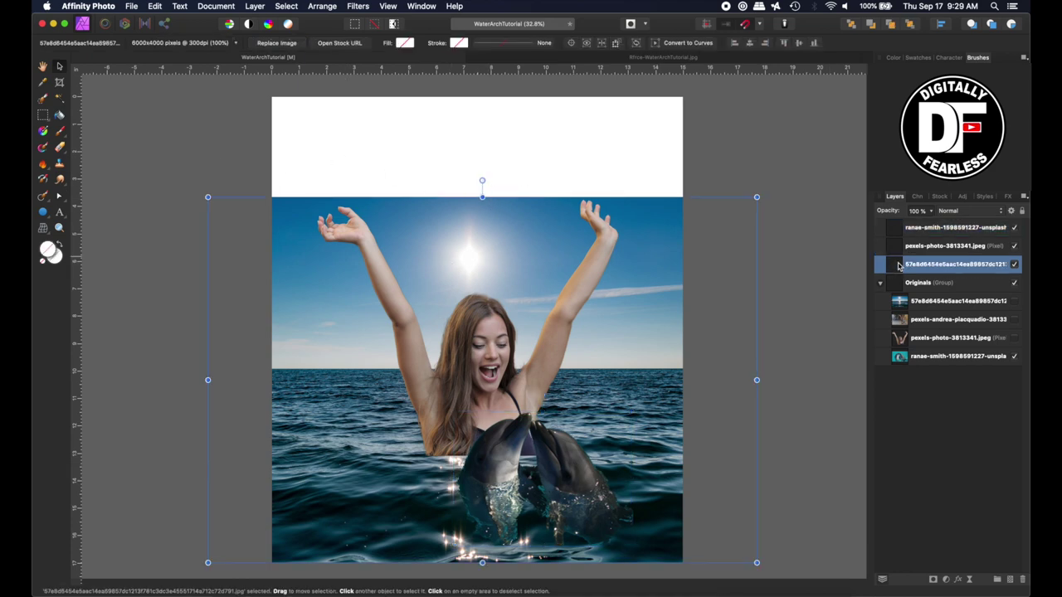
Collapse the Originals group and hide it.
left_click(900, 302)
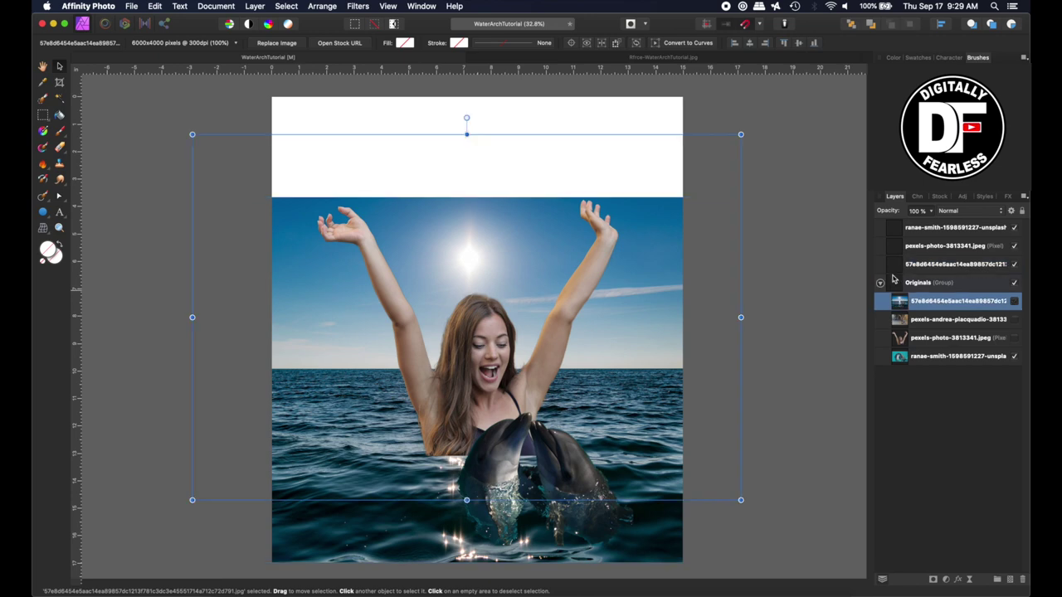
left_click(896, 284)
left_click(880, 283)
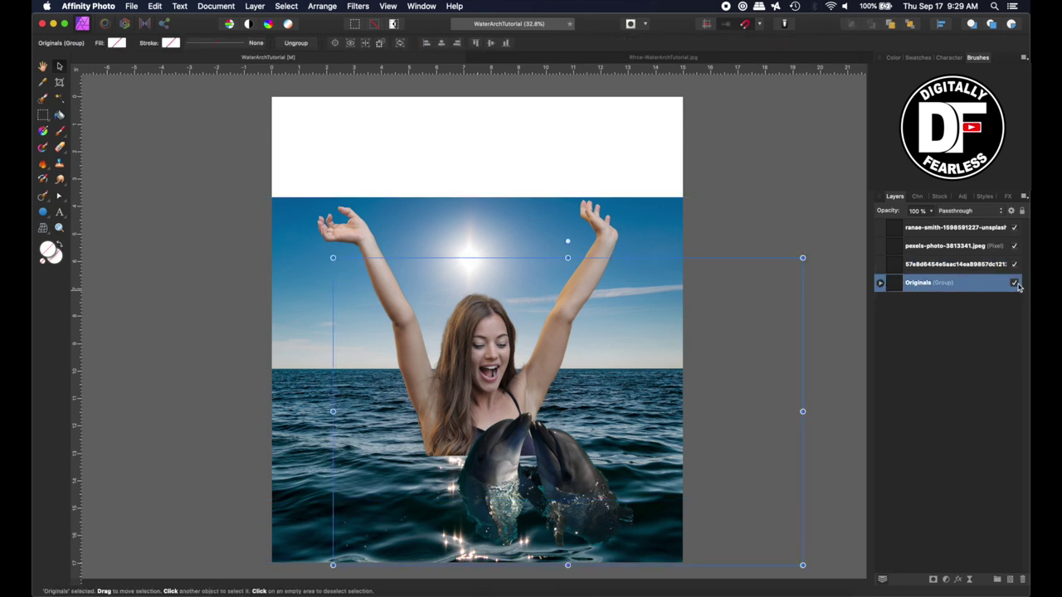
Convert the ocean photo layer to curves and pull its two upper corner nodes above the canvas so the sky fills the white area.
left_click(943, 268)
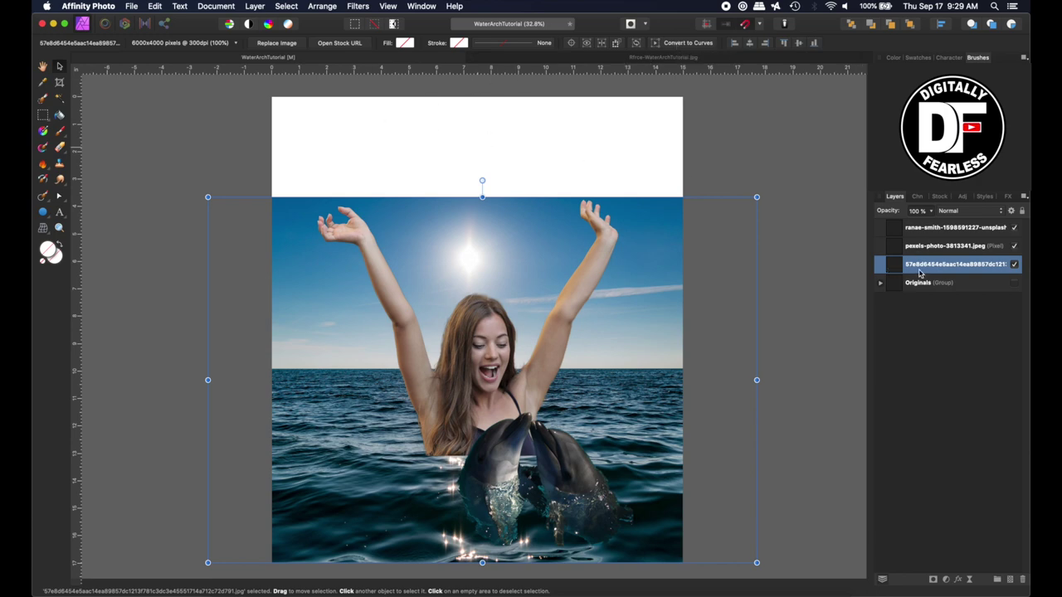
left_click(678, 43)
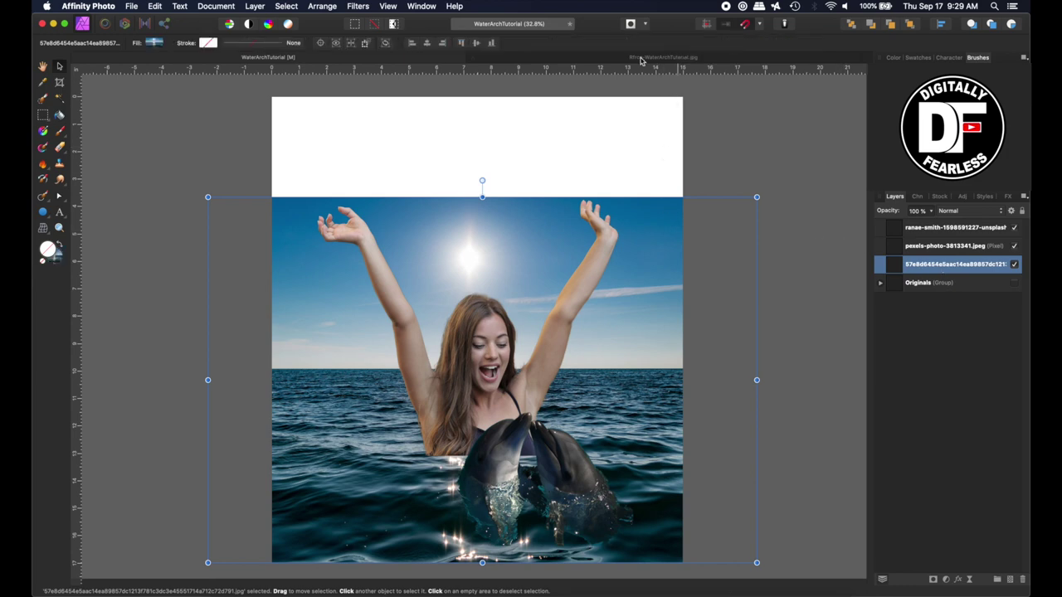
left_click(59, 197)
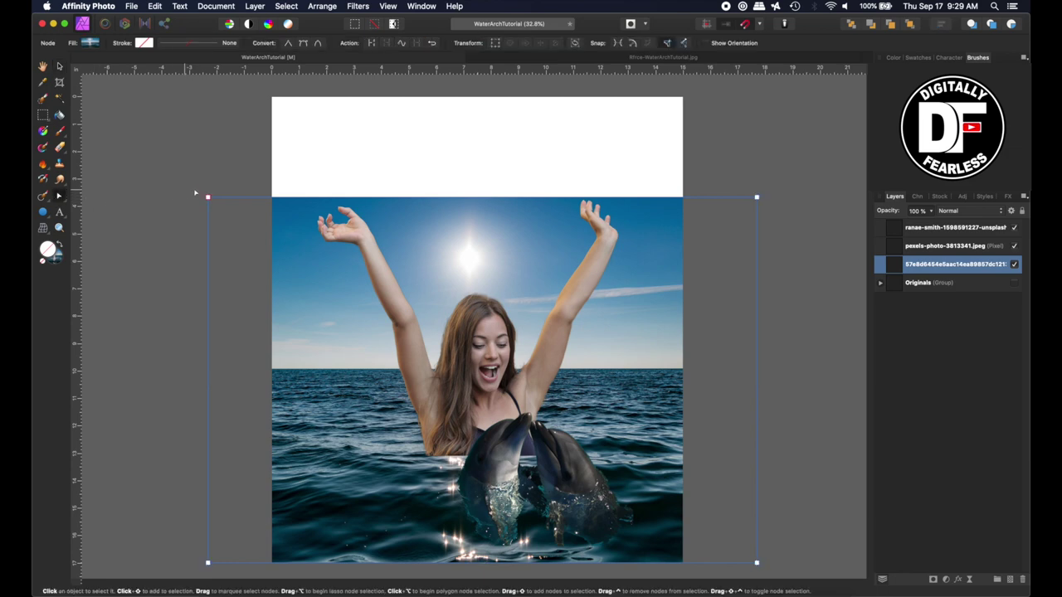
left_click_drag(195, 193, 753, 89)
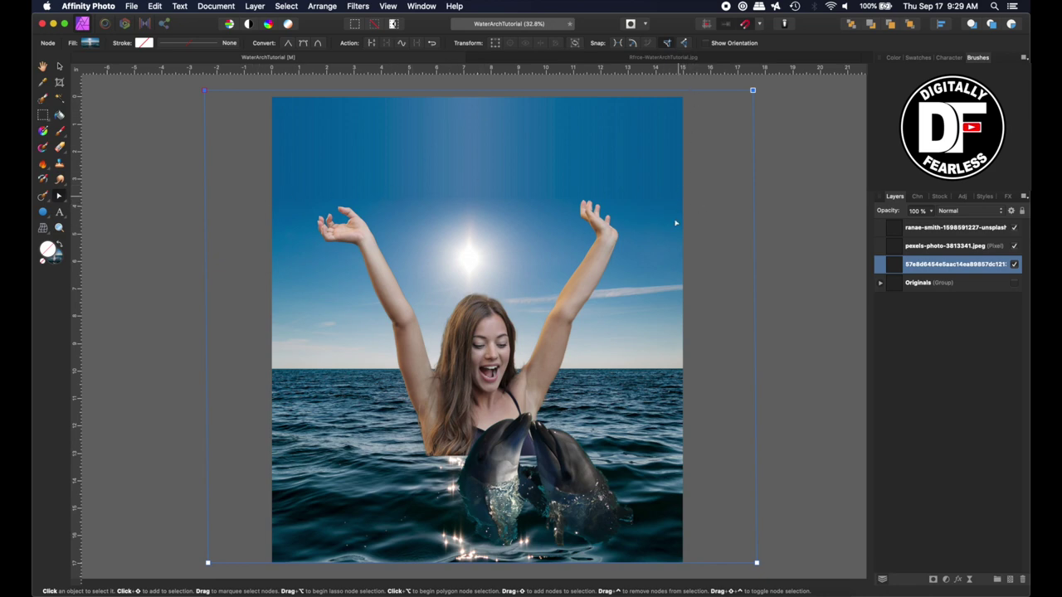
left_click(59, 67)
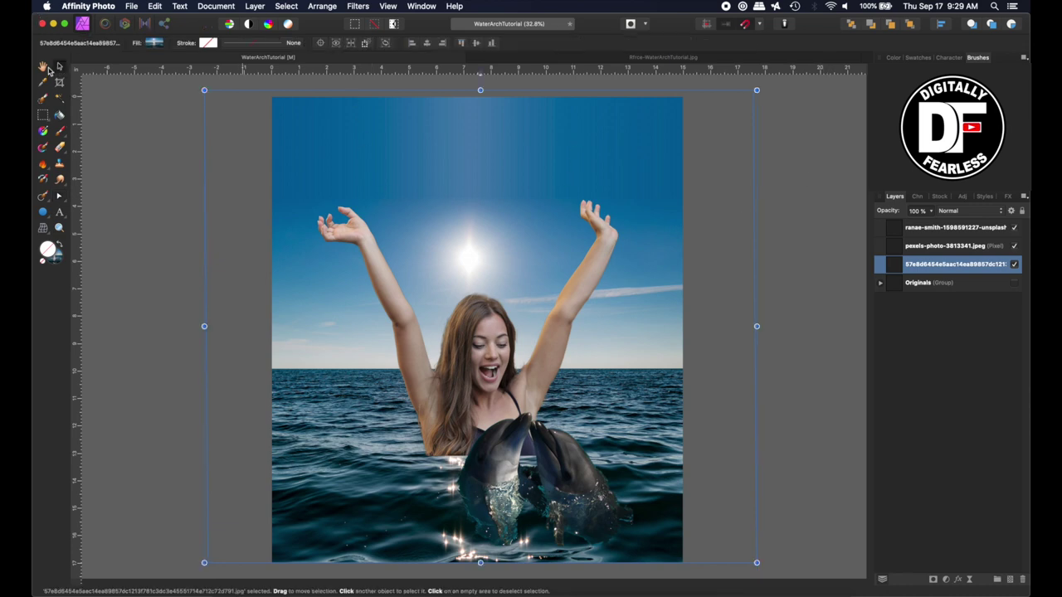
scroll(477, 332, "up", 5)
scroll(826, 382, "down", 3)
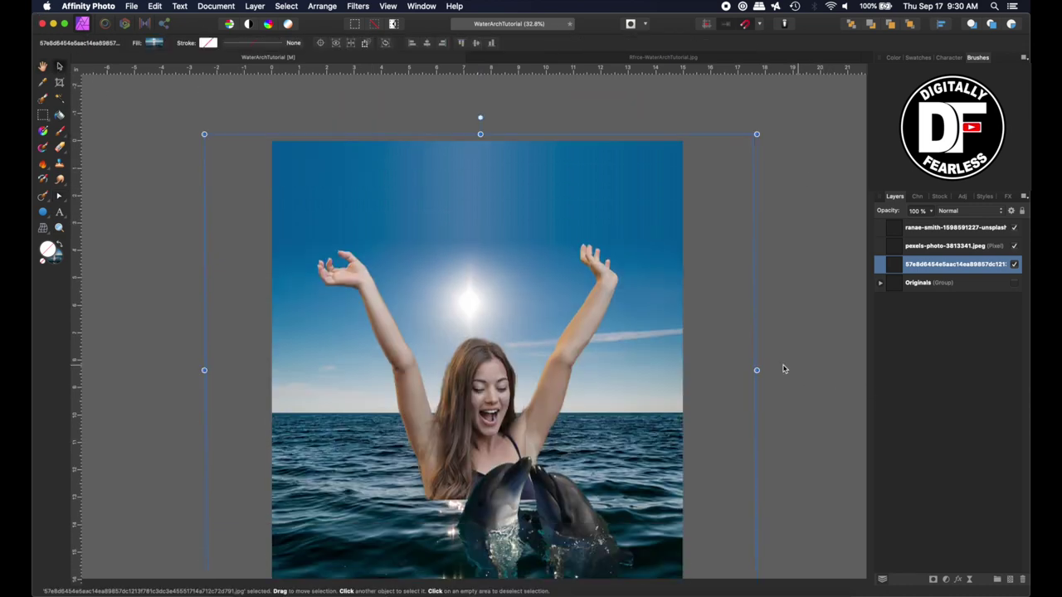
Move the woman cut-out slightly right and down so she sits behind the dolphins.
left_click(464, 394)
left_click_drag(464, 394, 480, 402)
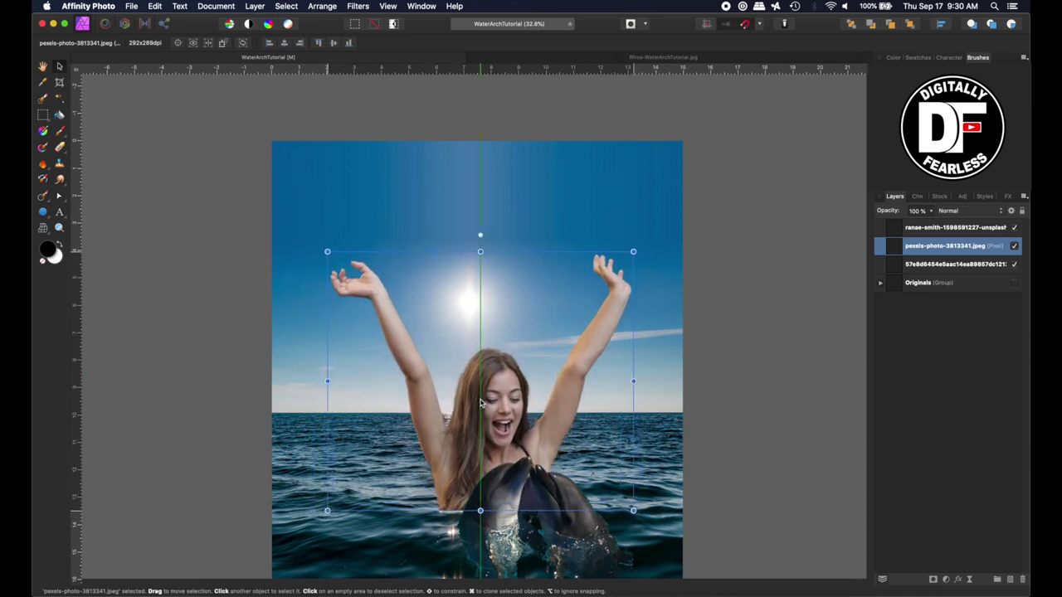
left_click(702, 324)
left_click(654, 395)
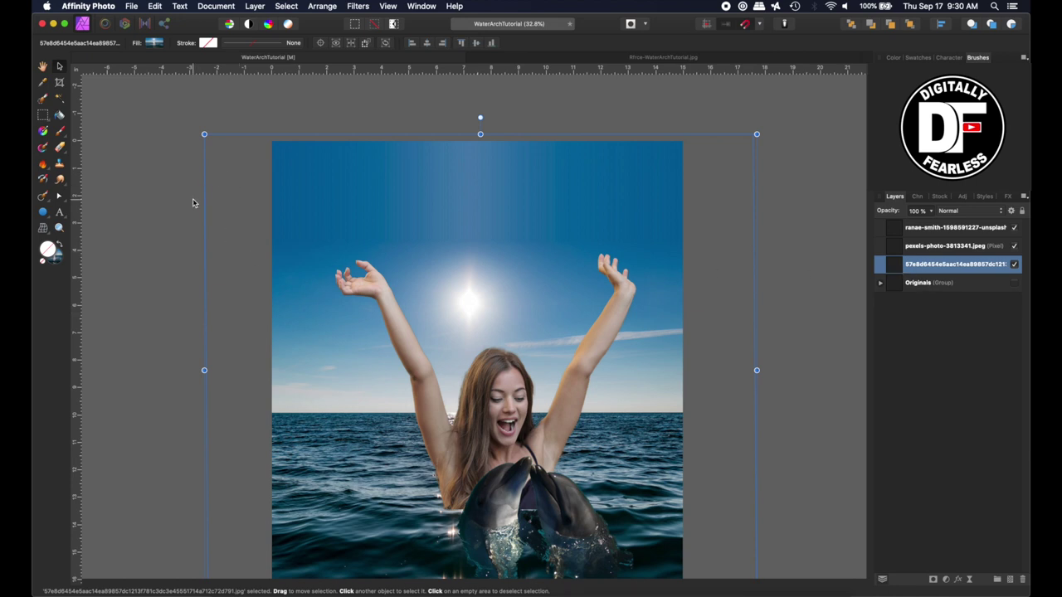
Rename the ocean photo layer as Background.
scroll(192, 202, "down", 2)
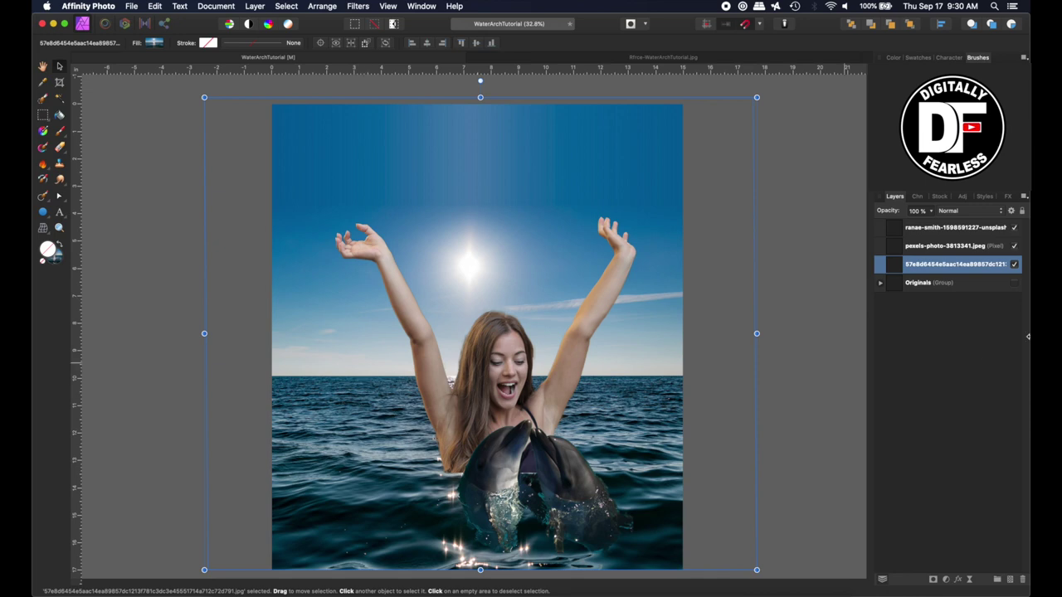
double_click(916, 266)
type("Background")
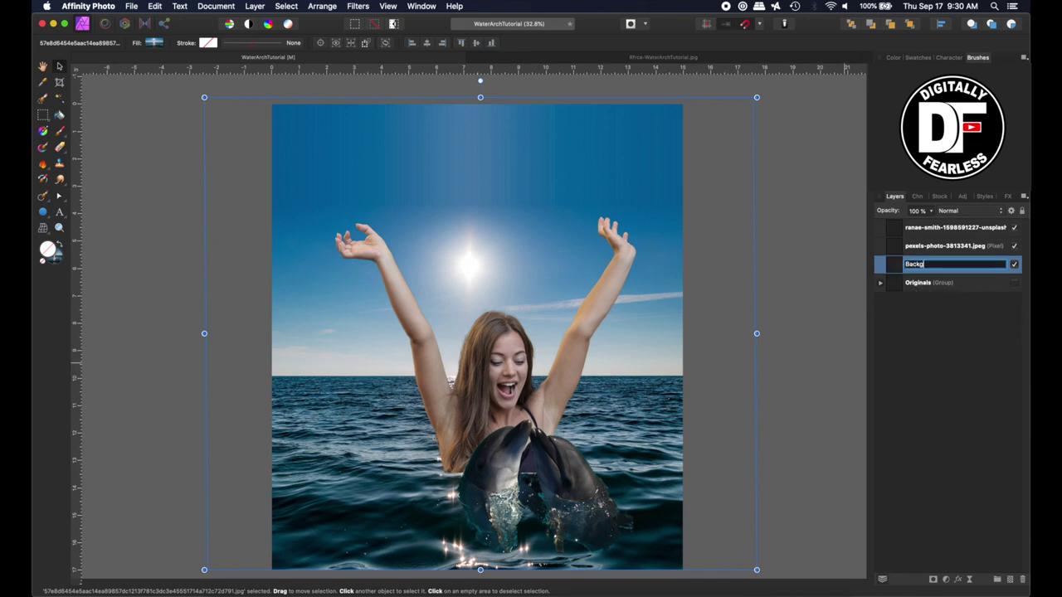
left_click(934, 340)
Rename the woman cut-out layer as Woman.
left_click(921, 249)
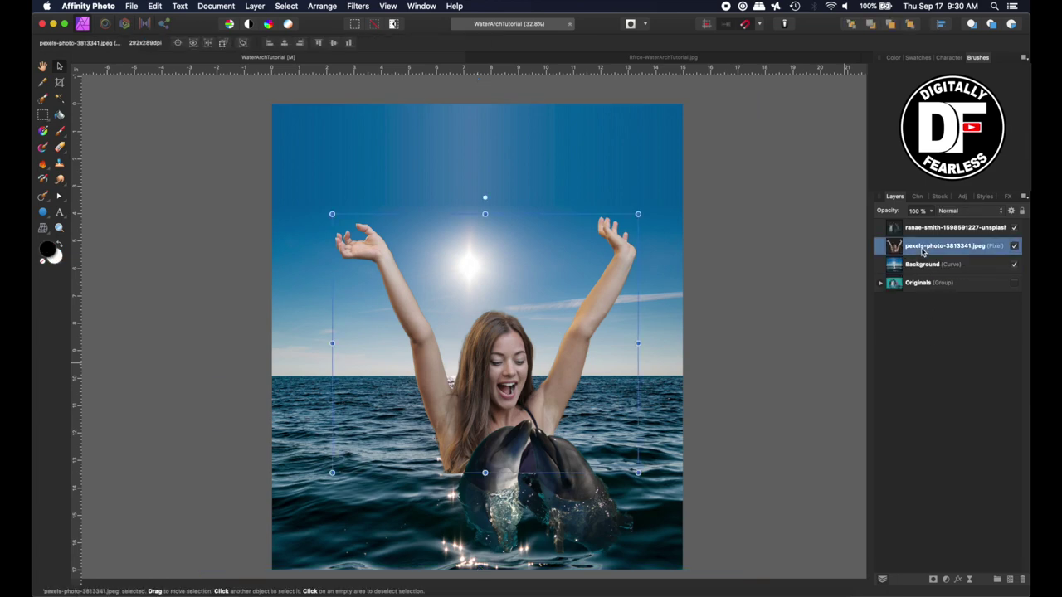
double_click(923, 248)
type("Woman")
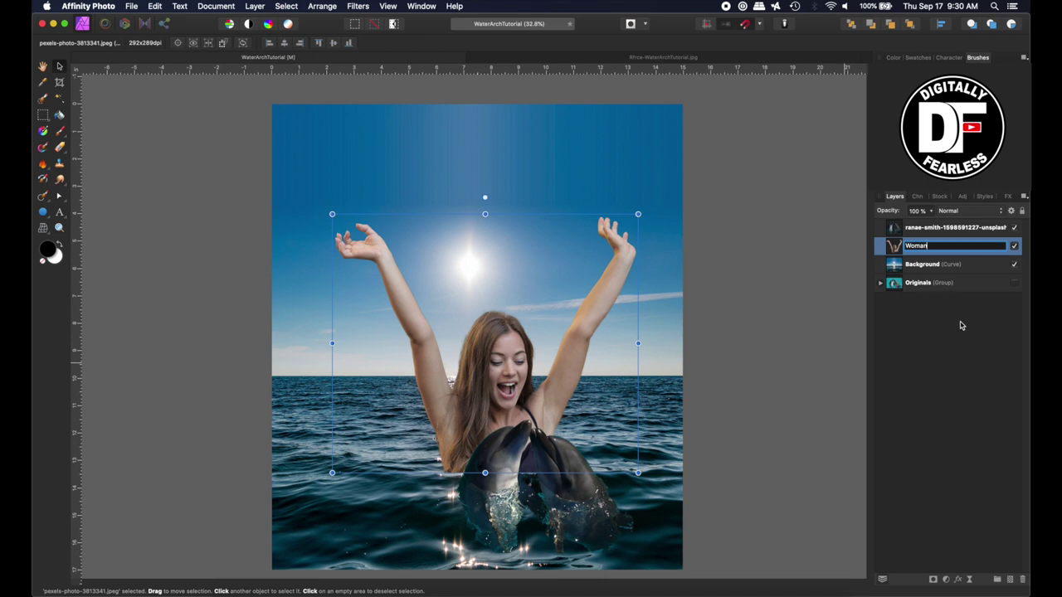
left_click(961, 325)
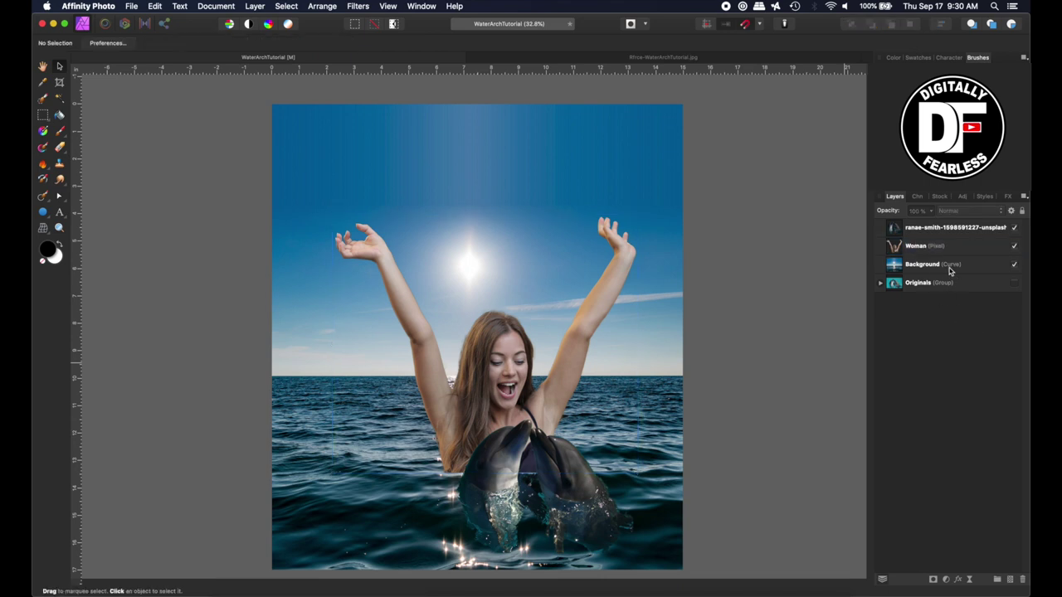
Rename the dolphin cut-out layer as Dolphins.
left_click(919, 229)
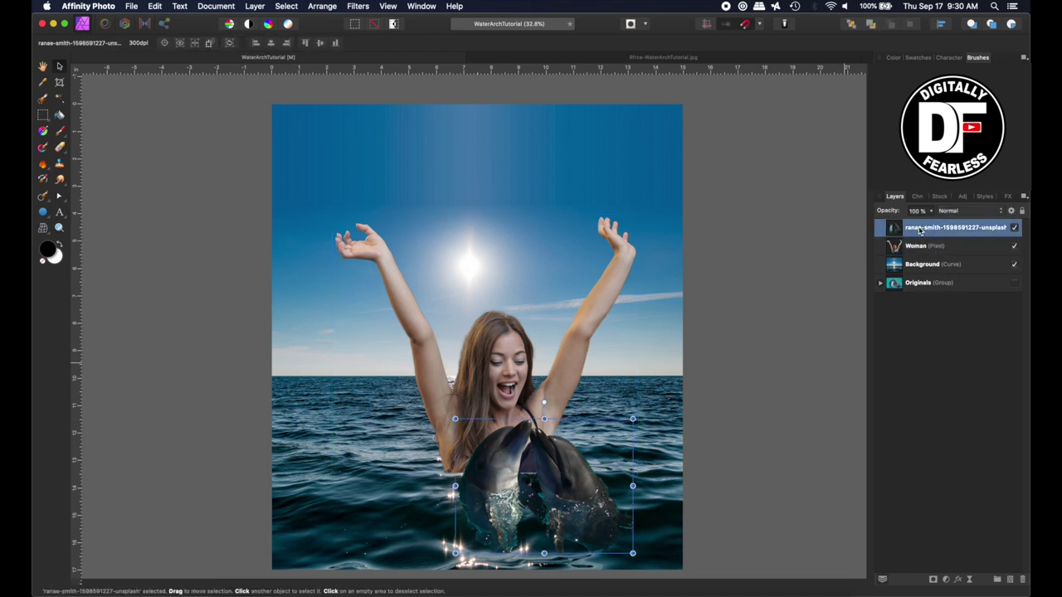
type("Dolphins")
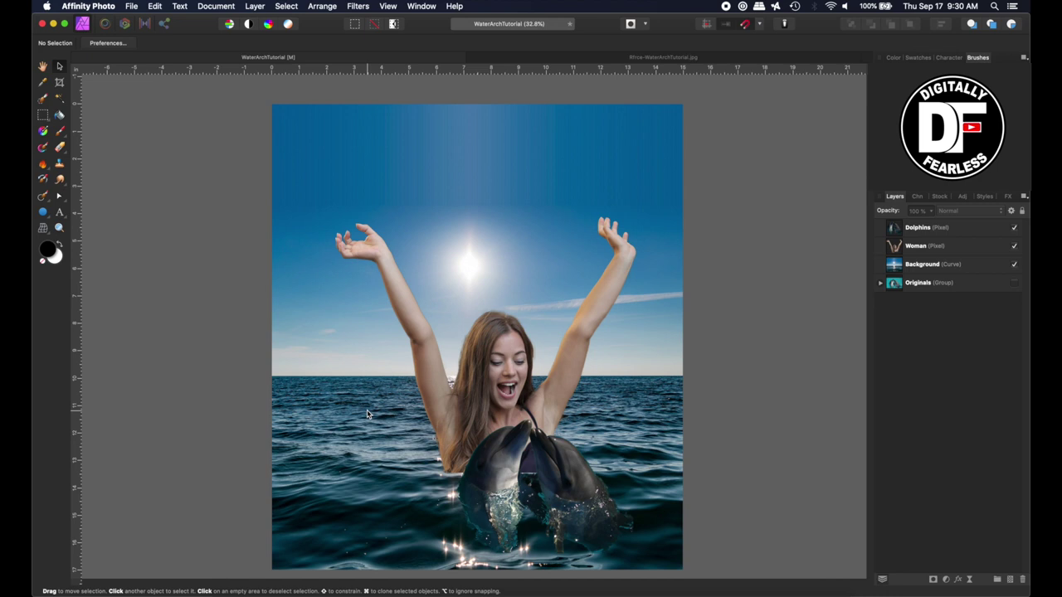
Rasterize and trim the Background curve layer.
left_click(922, 264)
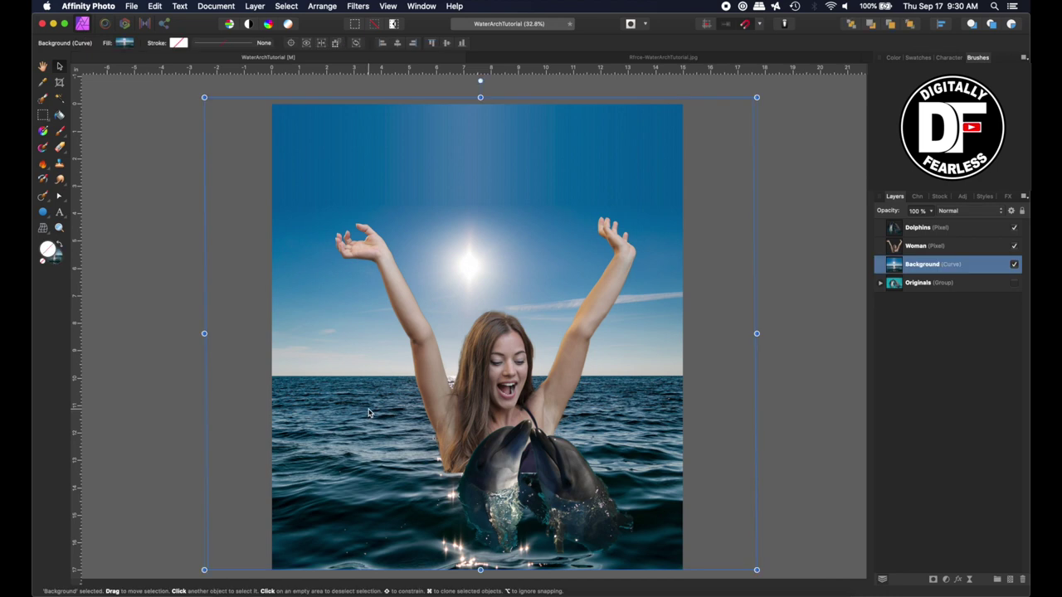
right_click(924, 267)
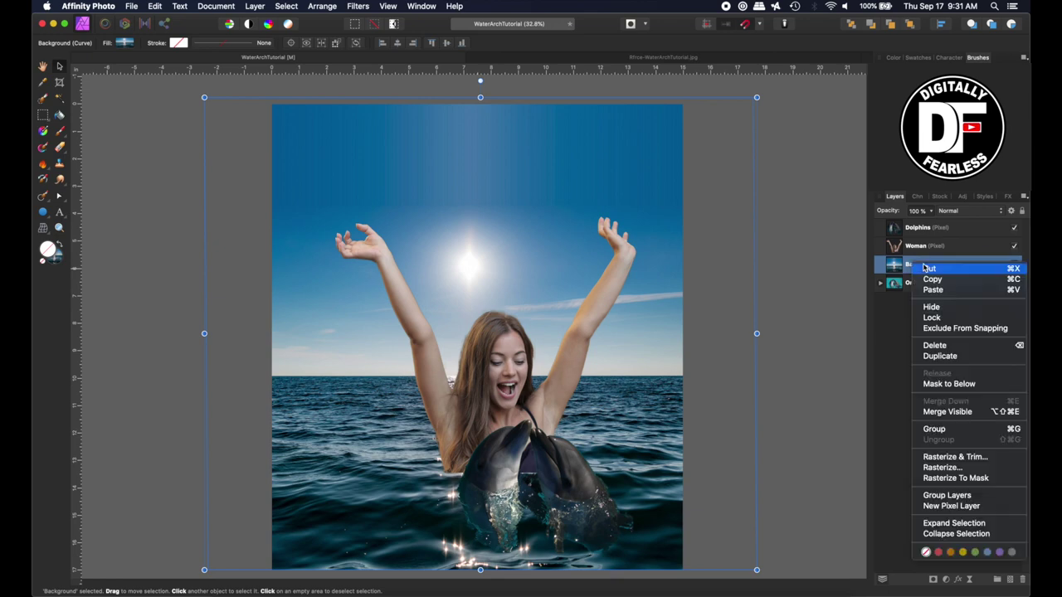
left_click(941, 457)
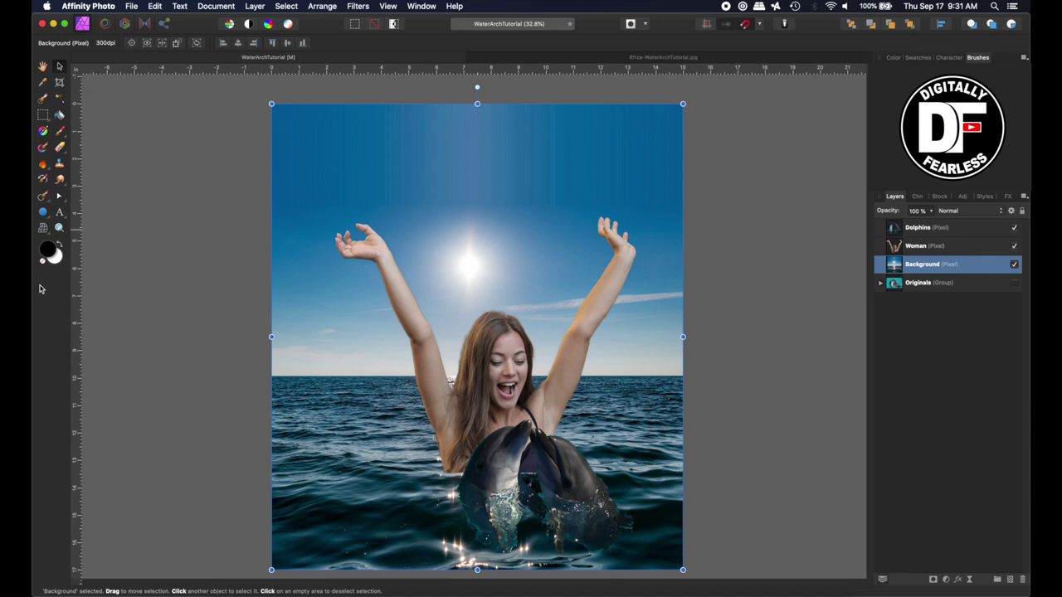
Marquee-select the water below the horizon on the Background layer and duplicate it onto a new layer.
left_click(230, 157)
scroll(230, 157, "down", 1)
left_click(899, 272)
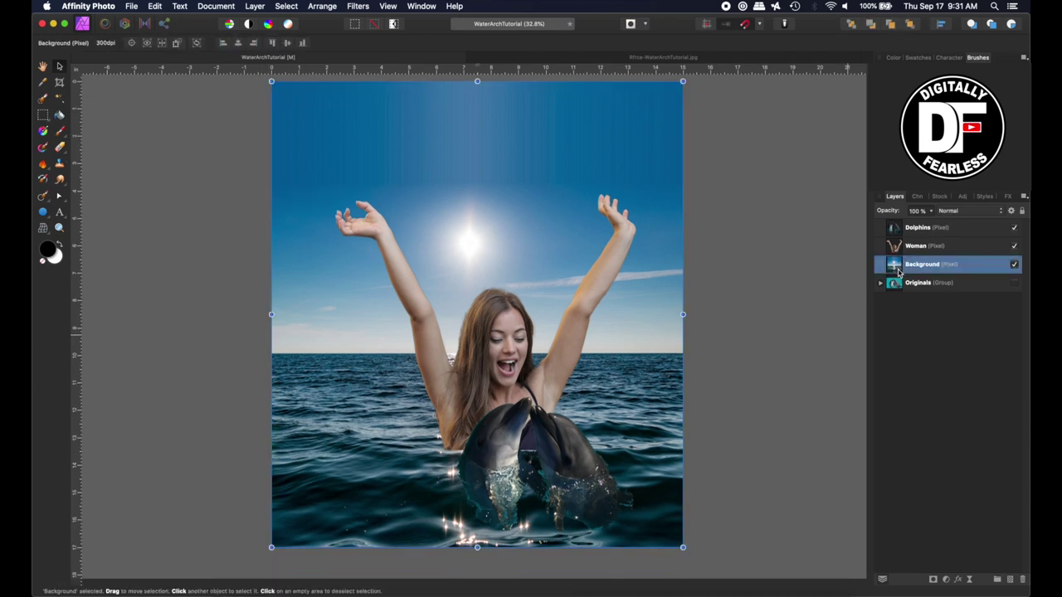
left_click(44, 117)
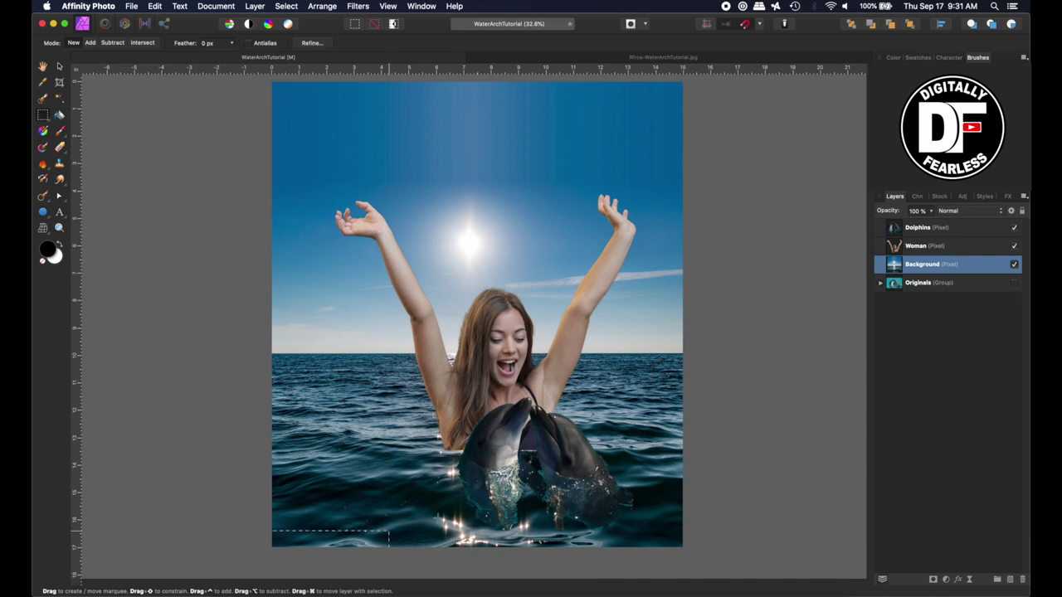
left_click_drag(389, 531, 749, 357)
key("super+j")
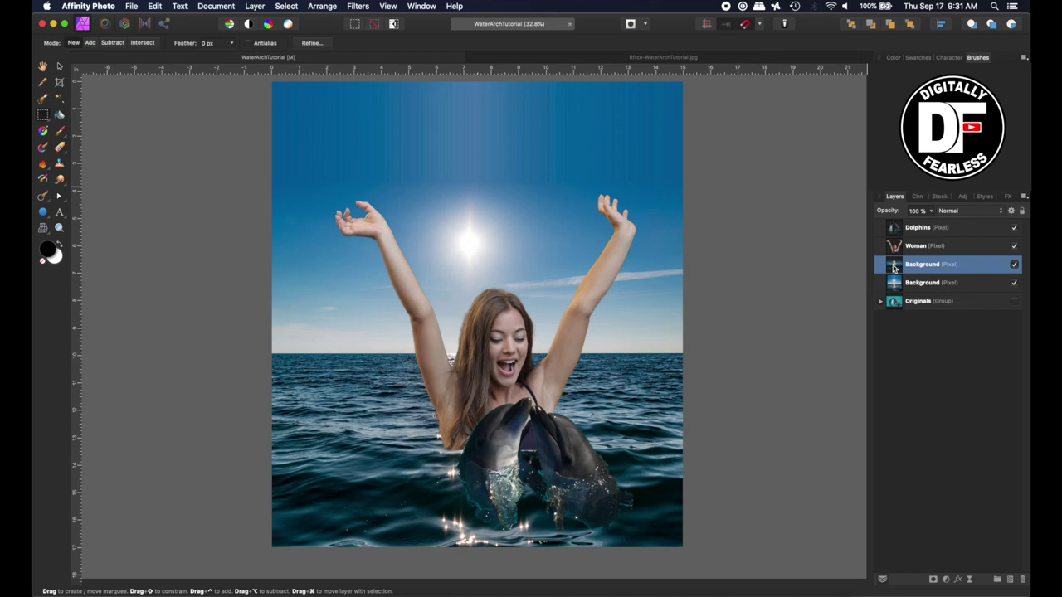
Place the water copy between the Dolphins and Woman layers and lower its opacity to 53%.
left_click_drag(893, 265, 889, 241)
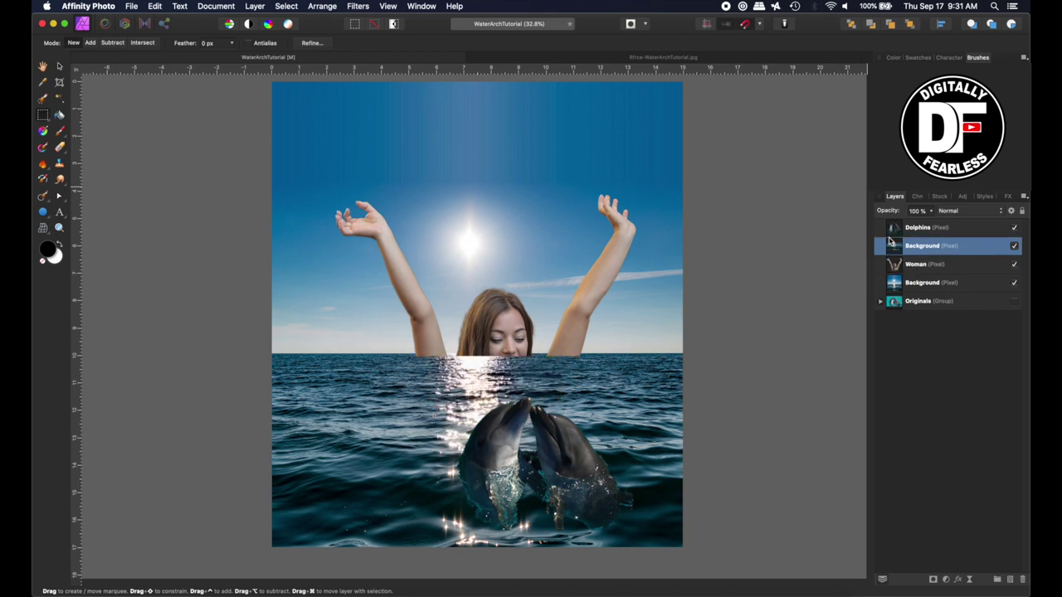
key("v")
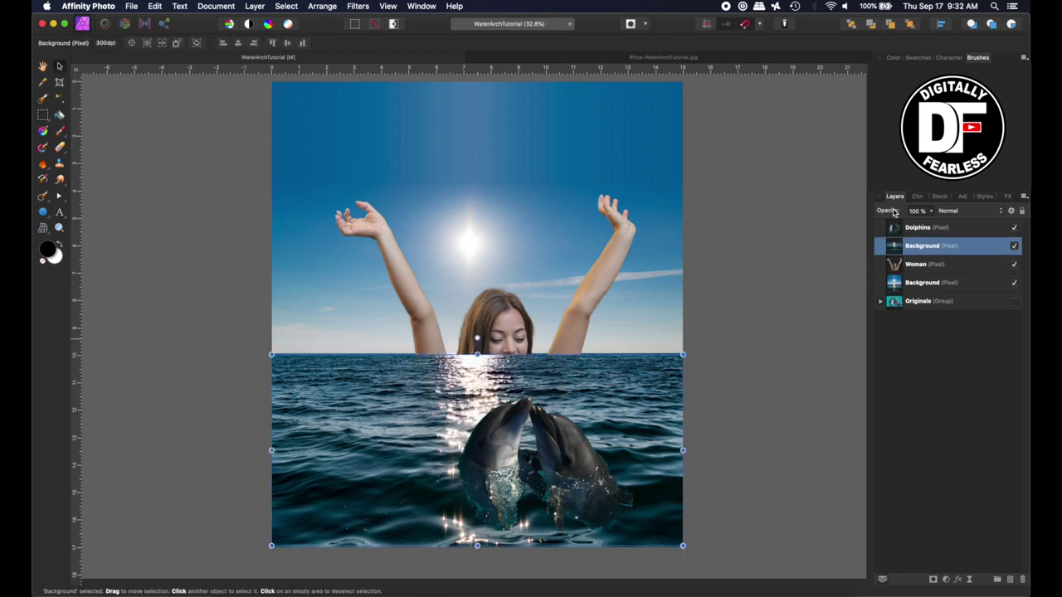
left_click_drag(893, 212, 865, 215)
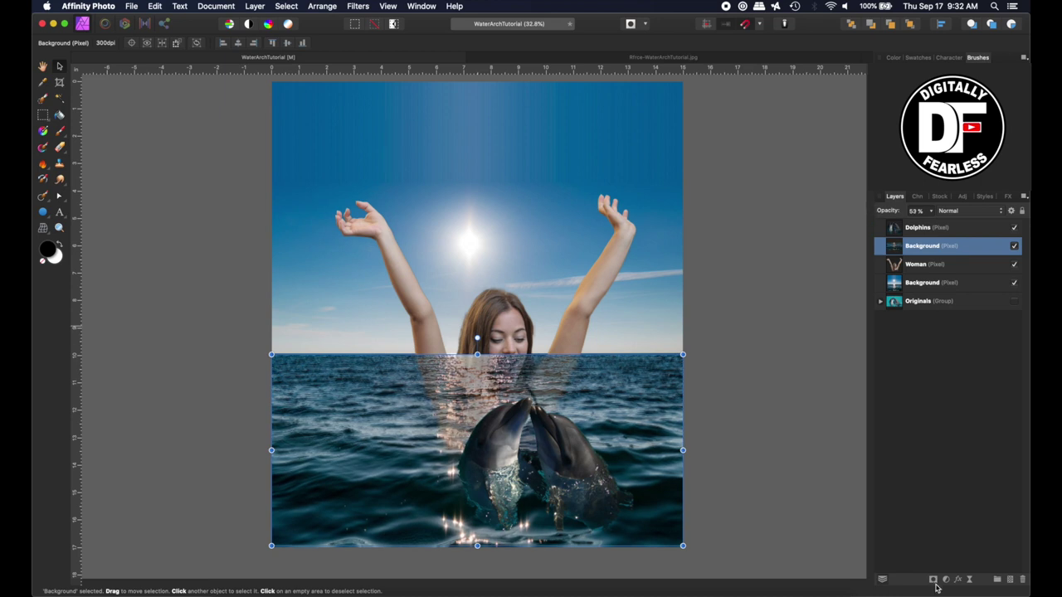
Mask the water copy and paint black with a soft brush about 1111 px wide to uncover the woman's face, shoulders and upper arms.
left_click(932, 581)
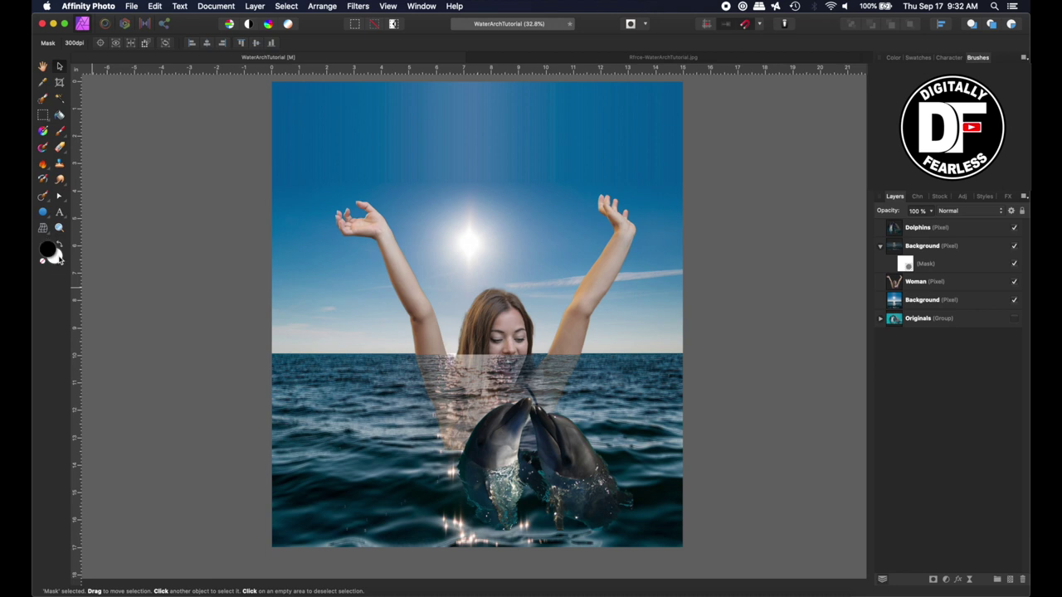
left_click(62, 132)
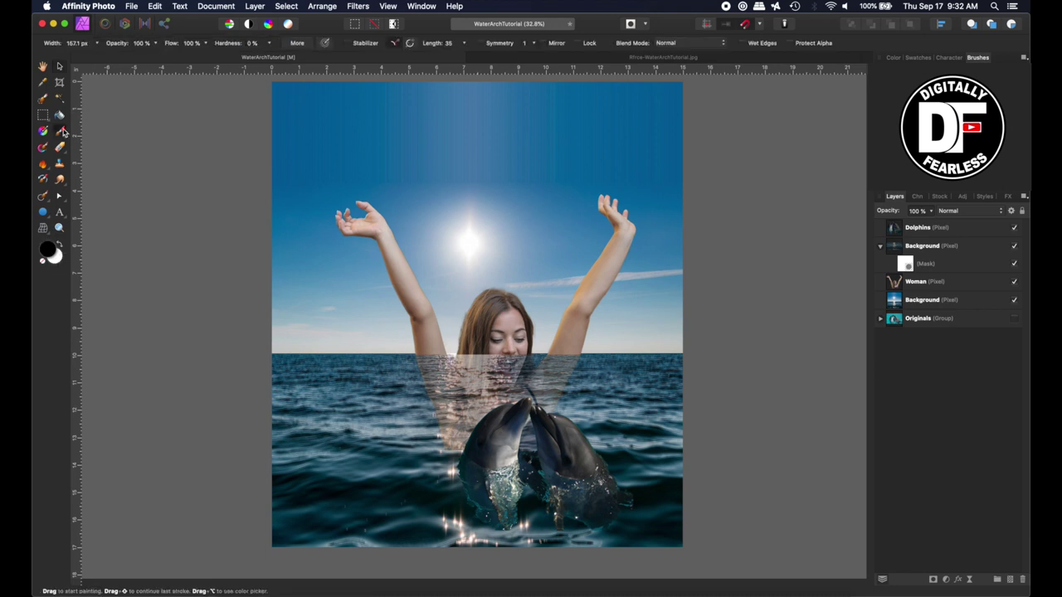
left_click(267, 44)
left_click(268, 43)
key("bracketright")
key("bracketright")
key("bracketright")
key("bracketright")
key("bracketright")
key("bracketright")
key("bracketright")
key("bracketright")
key("bracketright")
key("bracketright")
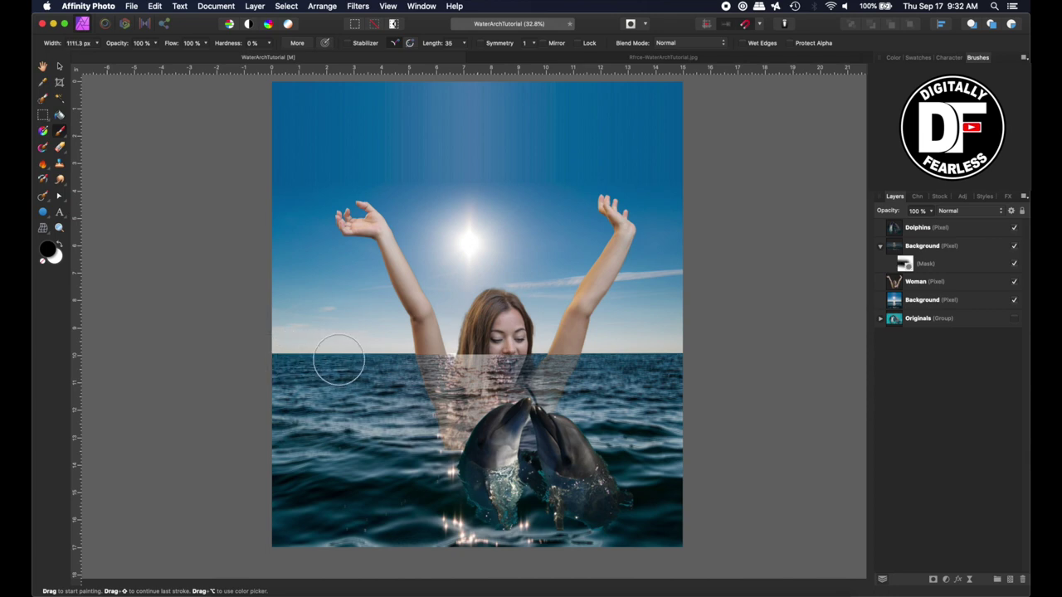
mouse_move(266, 374)
left_mouse_down()
mouse_move(423, 380)
mouse_move(672, 367)
mouse_move(351, 356)
mouse_move(246, 370)
mouse_move(695, 370)
mouse_move(628, 384)
mouse_move(403, 379)
mouse_move(273, 398)
mouse_move(287, 420)
mouse_move(262, 423)
mouse_move(427, 382)
mouse_move(547, 377)
mouse_move(664, 407)
mouse_move(403, 492)
mouse_move(430, 447)
mouse_move(439, 486)
mouse_move(462, 425)
mouse_move(374, 506)
left_mouse_up()
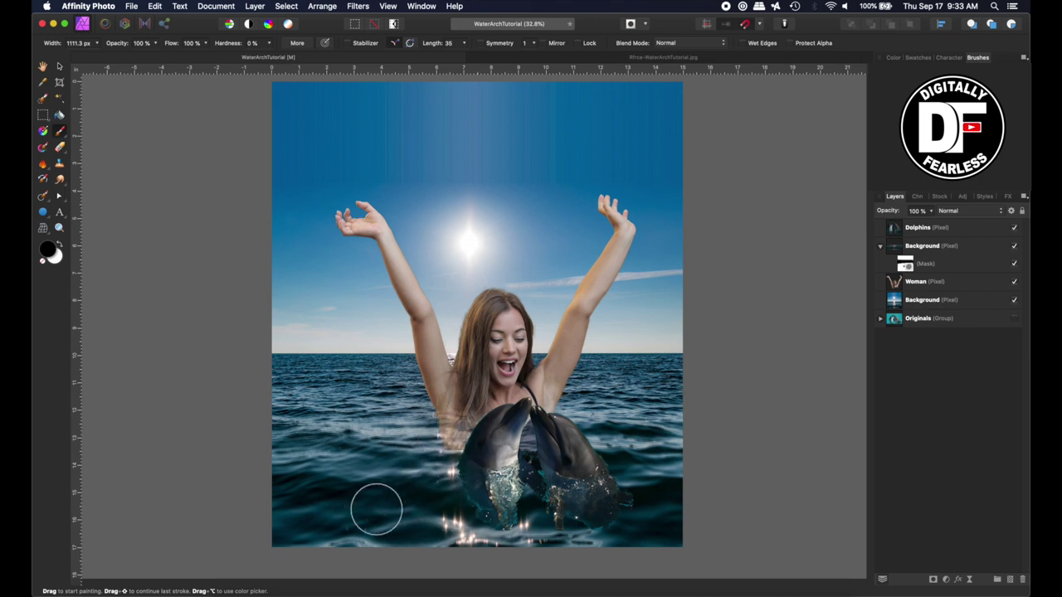
Duplicate the Woman layer and flip the copy vertically.
left_click(59, 66)
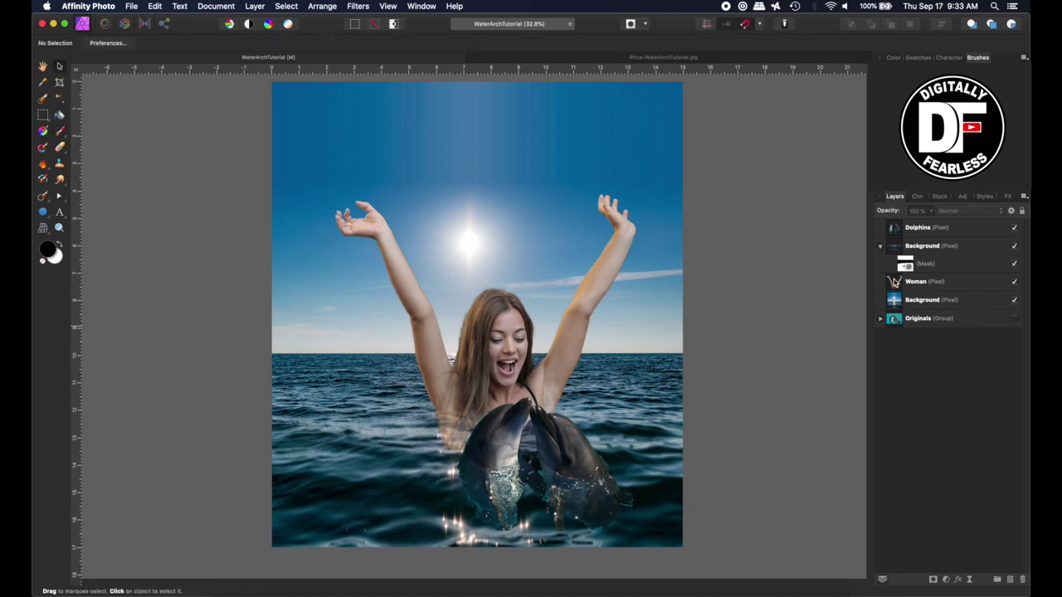
left_click(895, 285)
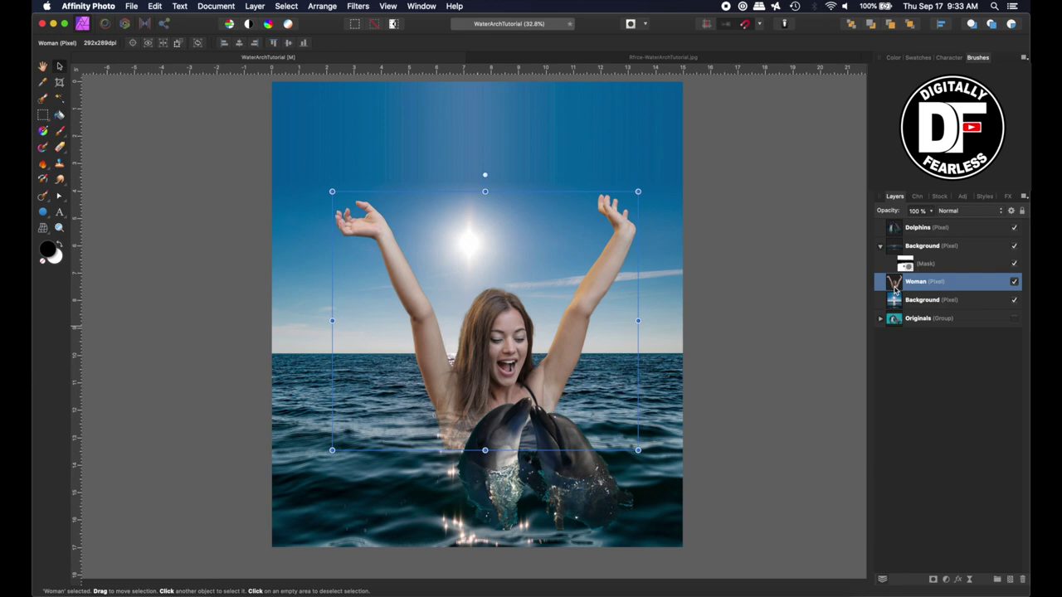
key("super+j")
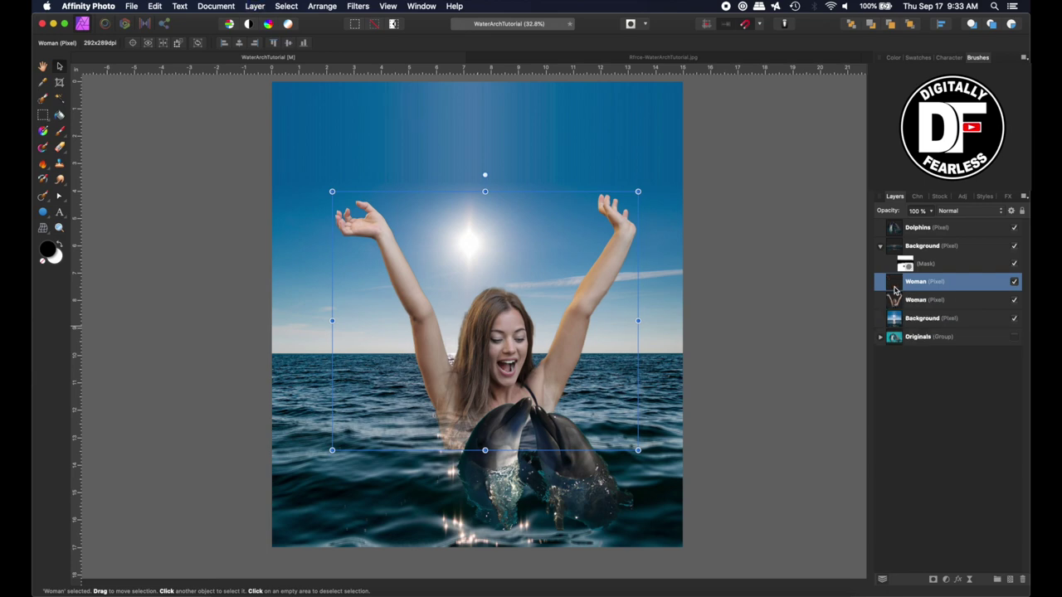
left_click(322, 6)
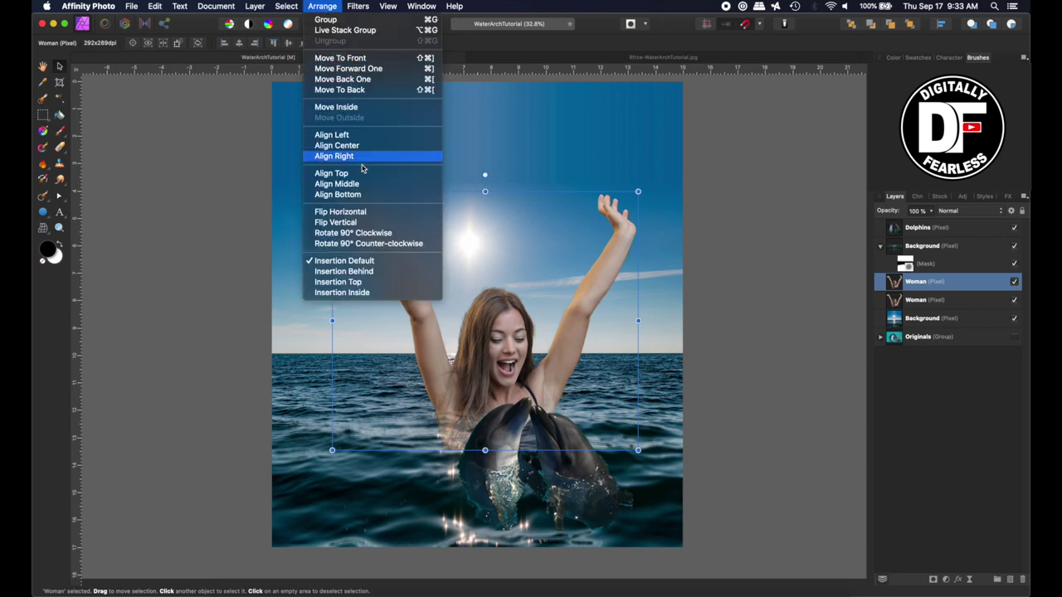
left_click(359, 223)
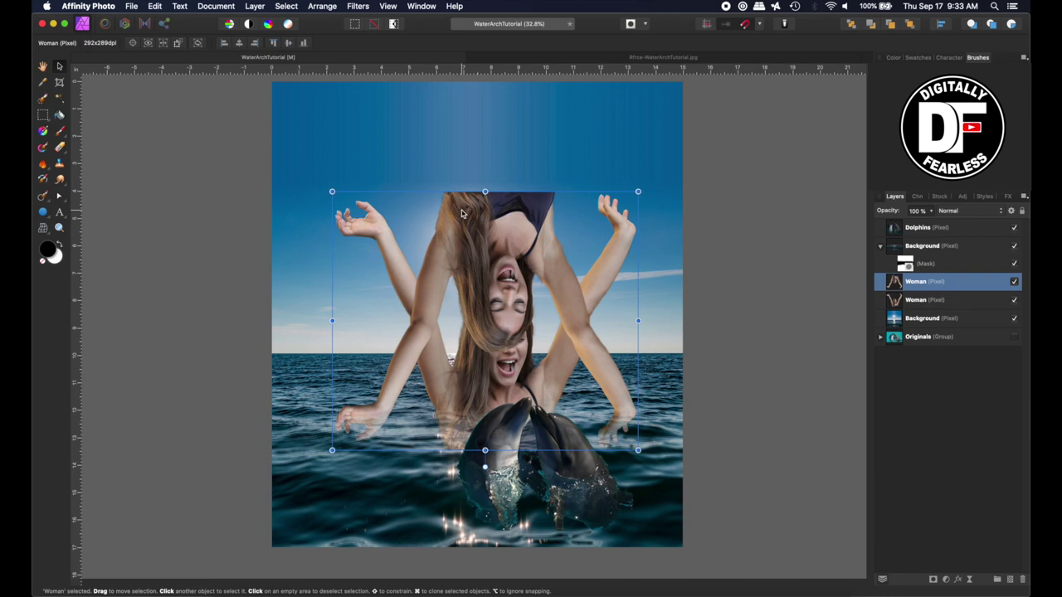
Move the flipped woman down to meet the original's lower edge and place its layer beneath the original Woman layer.
left_click_drag(454, 197, 461, 474)
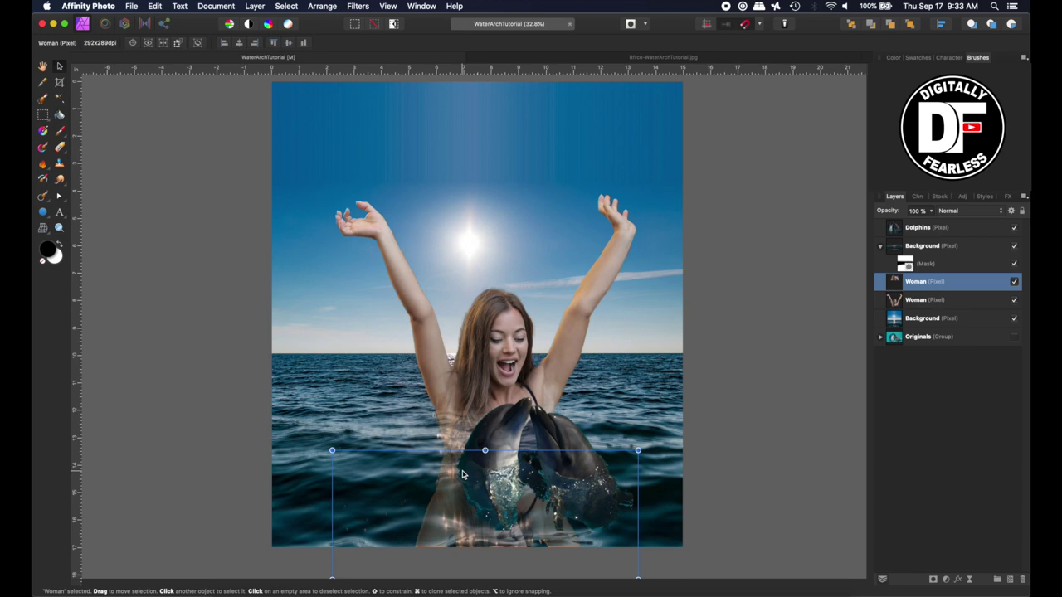
left_click(444, 538)
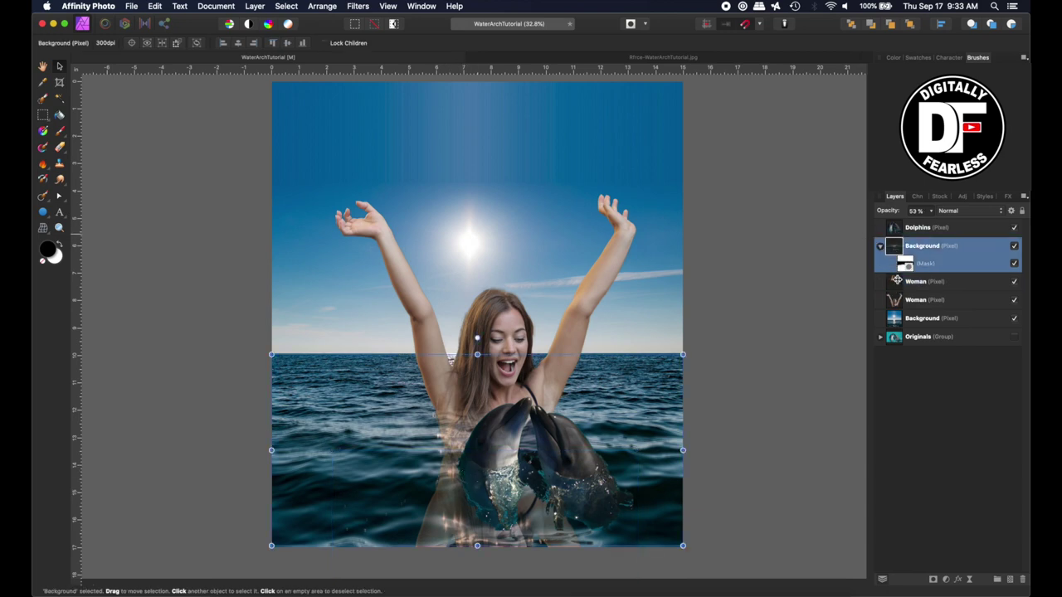
left_click(896, 283)
left_click_drag(897, 283, 901, 320)
Apply a single-plane perspective to the flipped woman, pulling both lower corners outward and up.
scroll(372, 462, "down", 5)
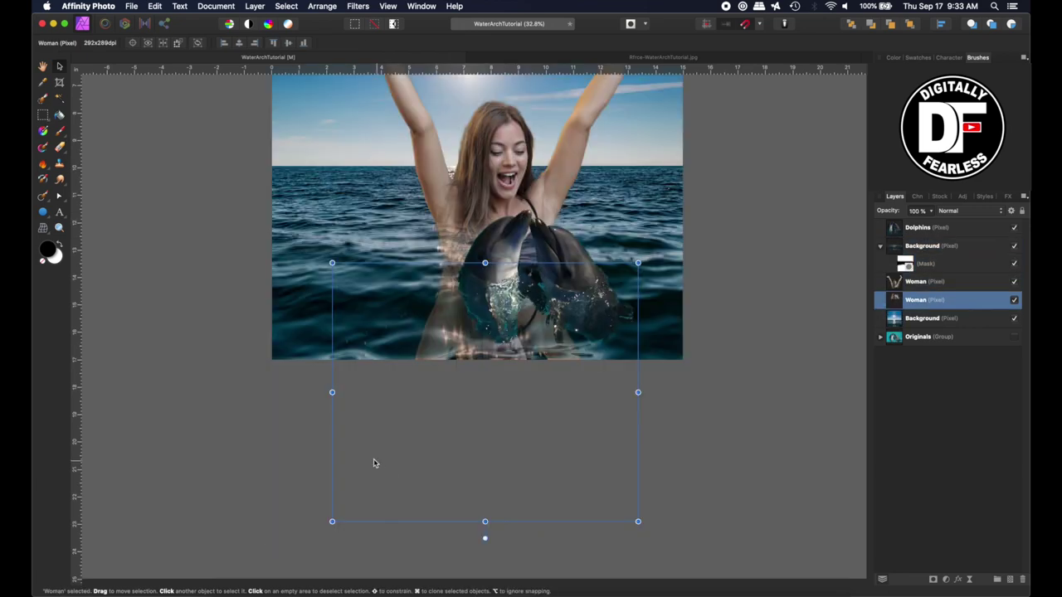
mouse_move(47, 235)
left_mouse_down()
mouse_move(48, 246)
mouse_move(62, 244)
left_mouse_up()
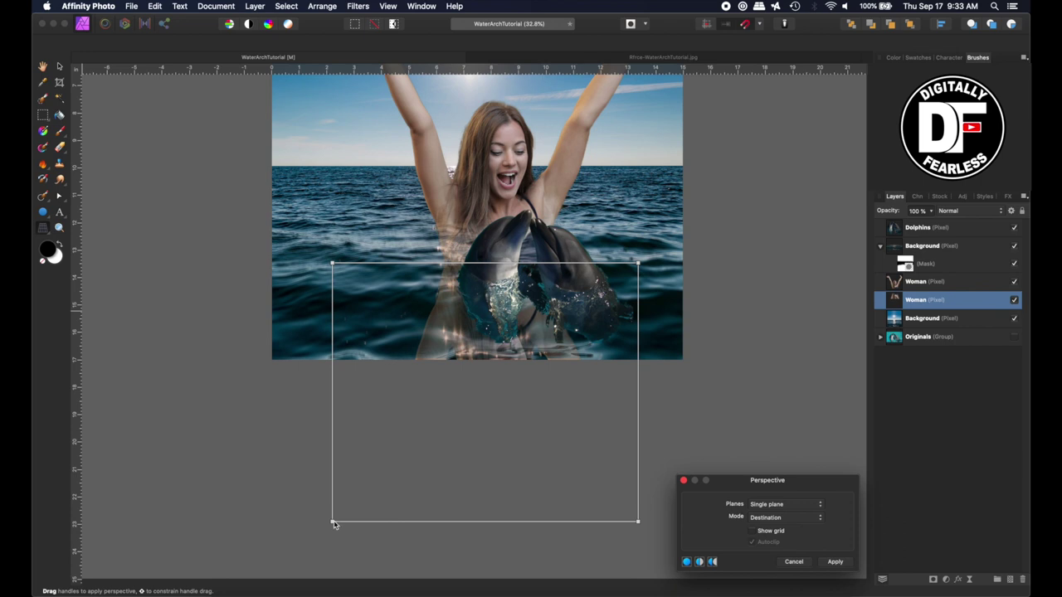
left_click_drag(332, 523, 285, 486)
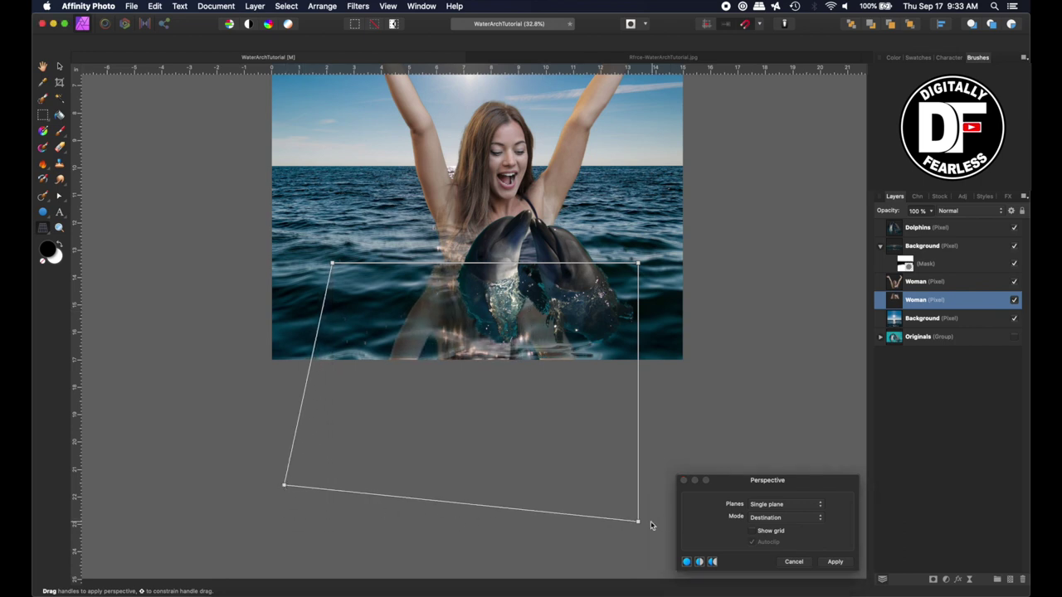
left_click_drag(637, 522, 668, 485)
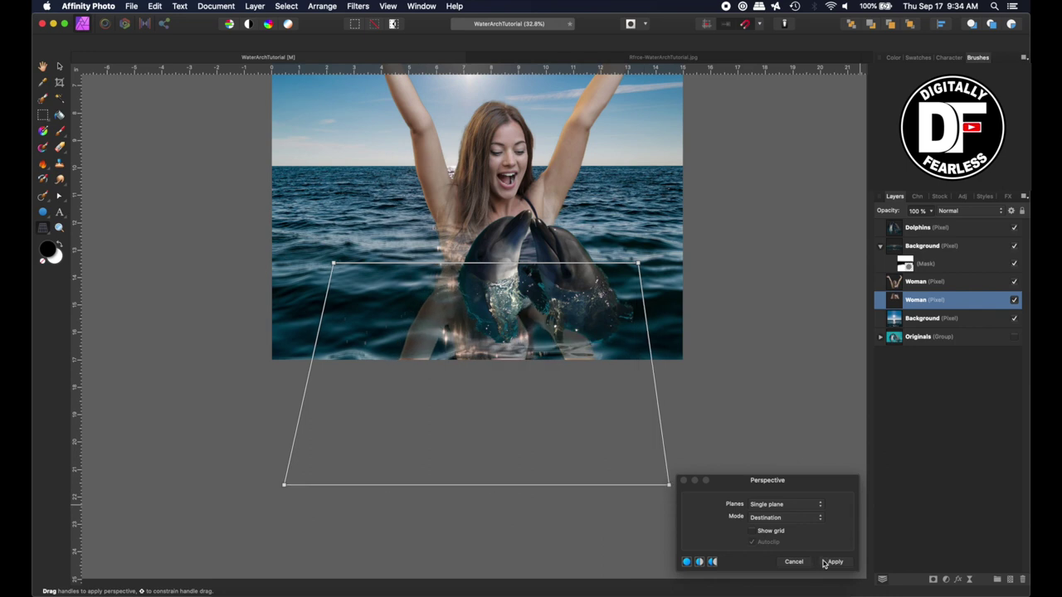
left_click(832, 561)
Add a live Ripple filter to the flipped woman with an intensity of 6.764.
left_click(970, 579)
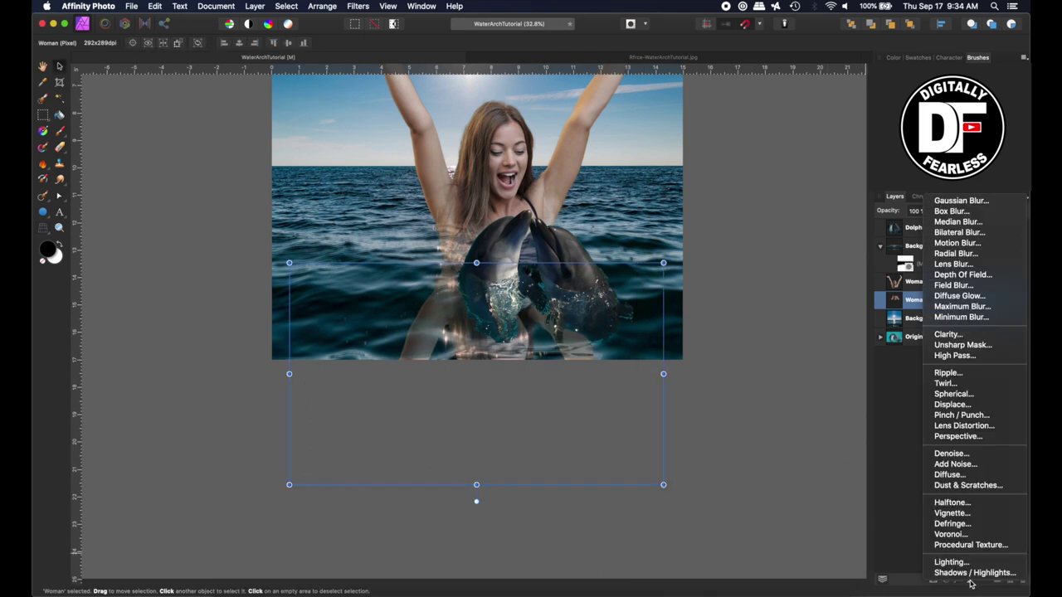
left_click(949, 375)
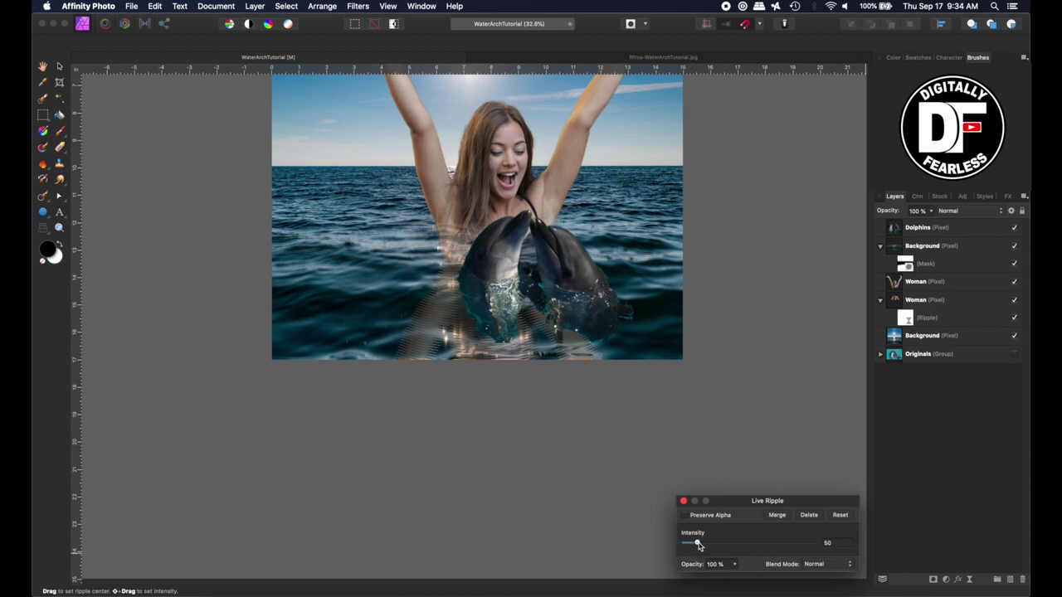
left_click_drag(698, 545, 688, 547)
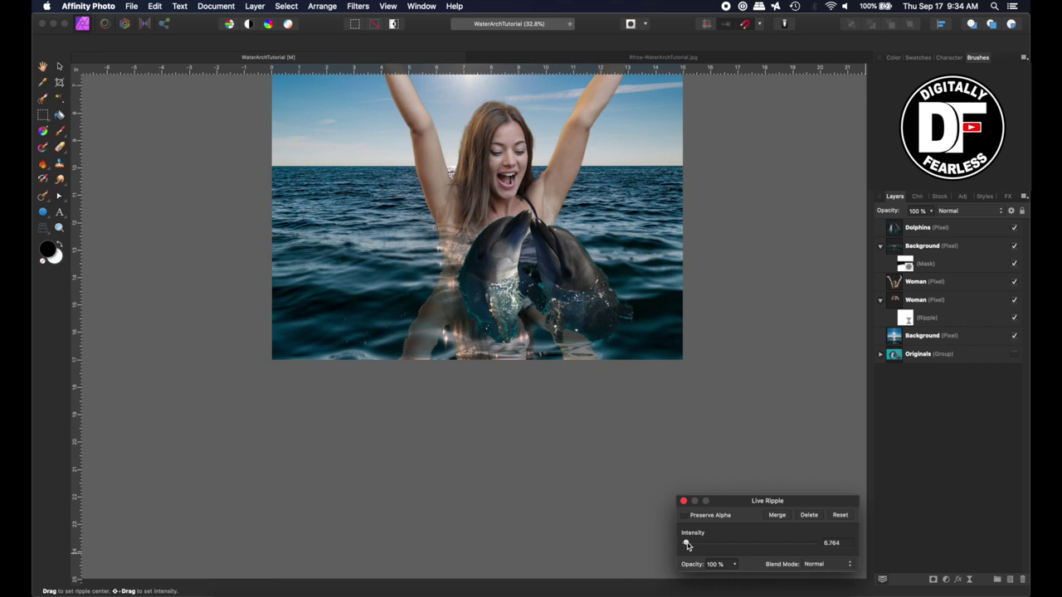
left_click(684, 502)
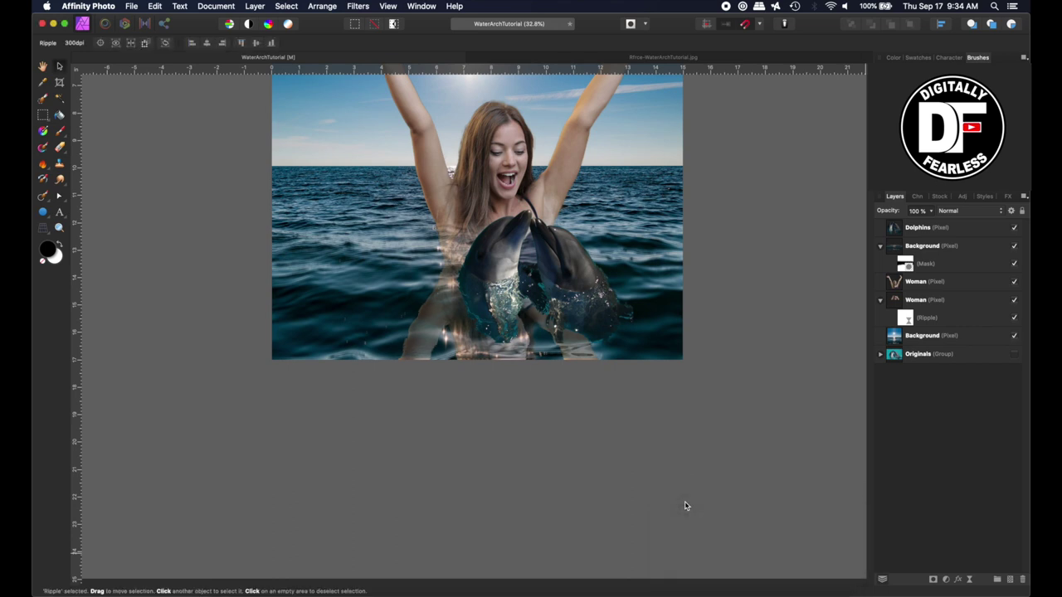
Add a mask to the flipped Woman layer and make that mask active for editing.
left_click(902, 301)
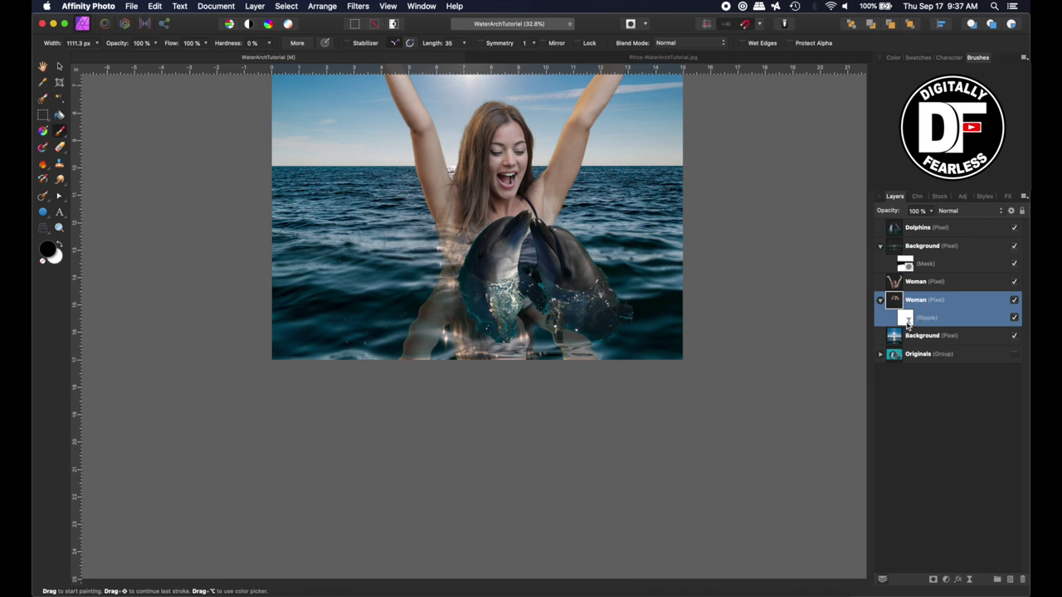
left_click(932, 579)
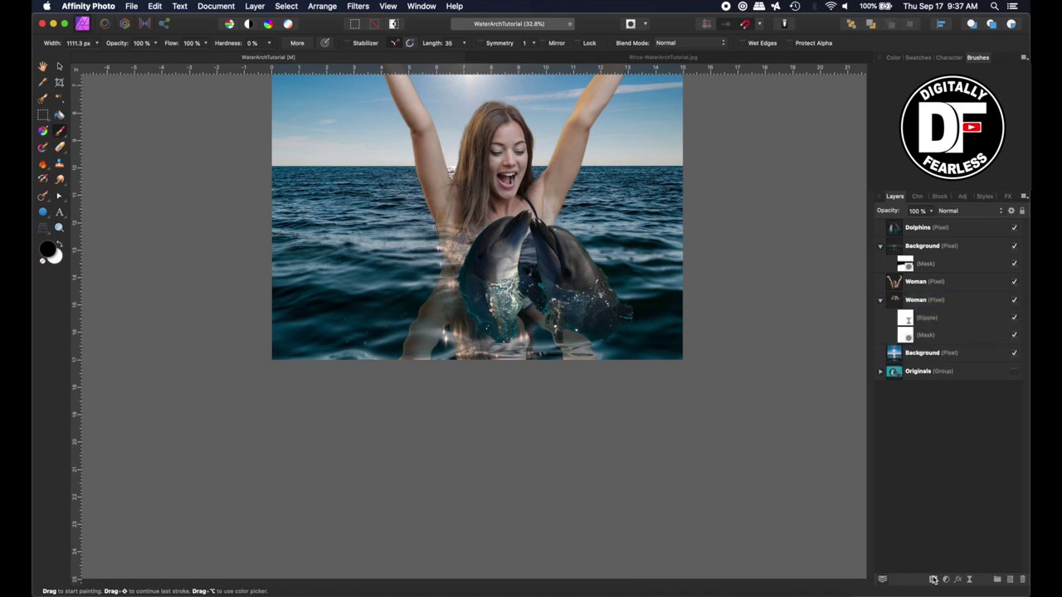
left_click(907, 336)
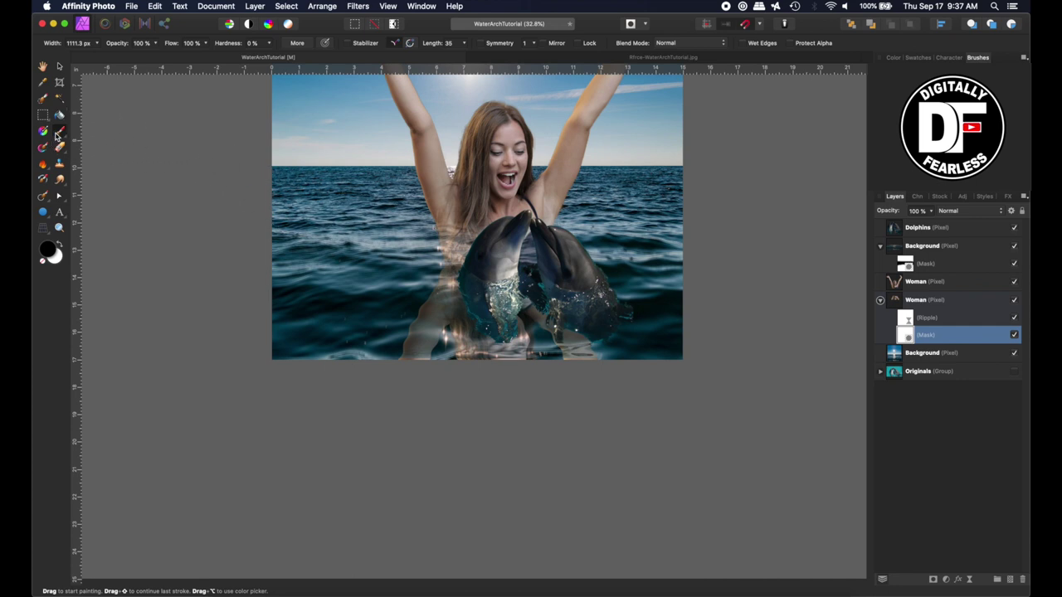
Fade the lower part of the flipped woman's reflection by painting black on its mask with a large soft brush at 54% opacity.
key("bracketleft")
left_click(153, 44)
left_click(117, 57)
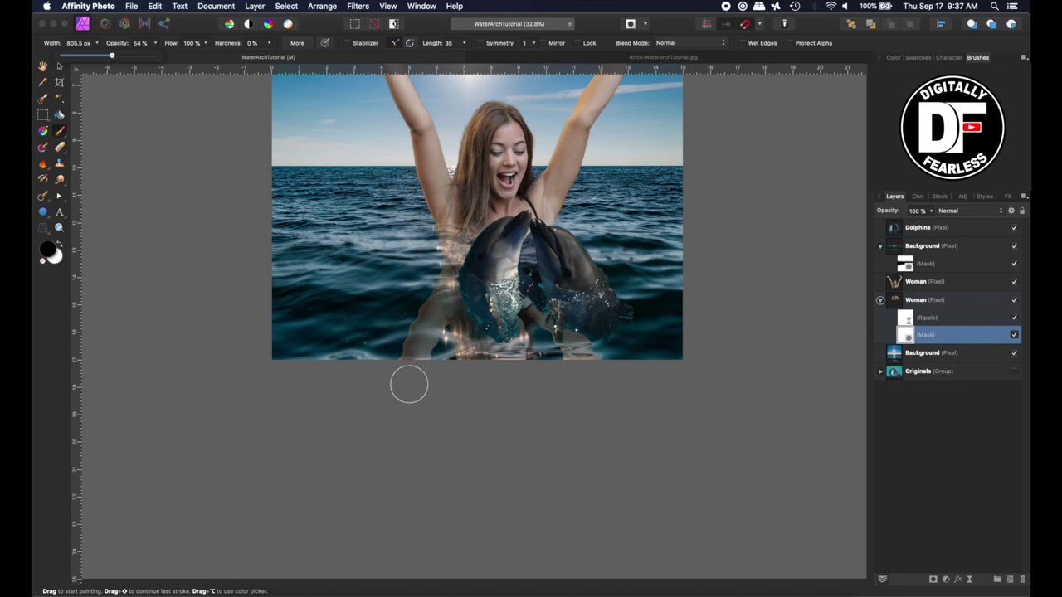
key("bracketright")
key("bracketright")
key("bracketright")
key("bracketright")
key("bracketright")
key("bracketright")
key("bracketright")
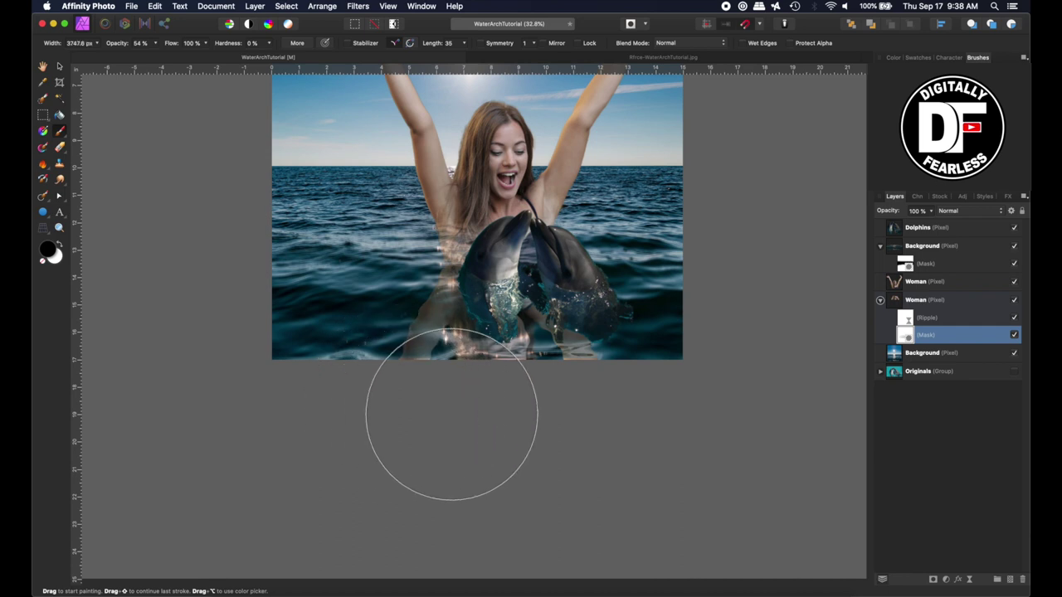
mouse_move(540, 422)
left_mouse_down()
mouse_move(445, 429)
mouse_move(659, 422)
mouse_move(420, 398)
left_mouse_up()
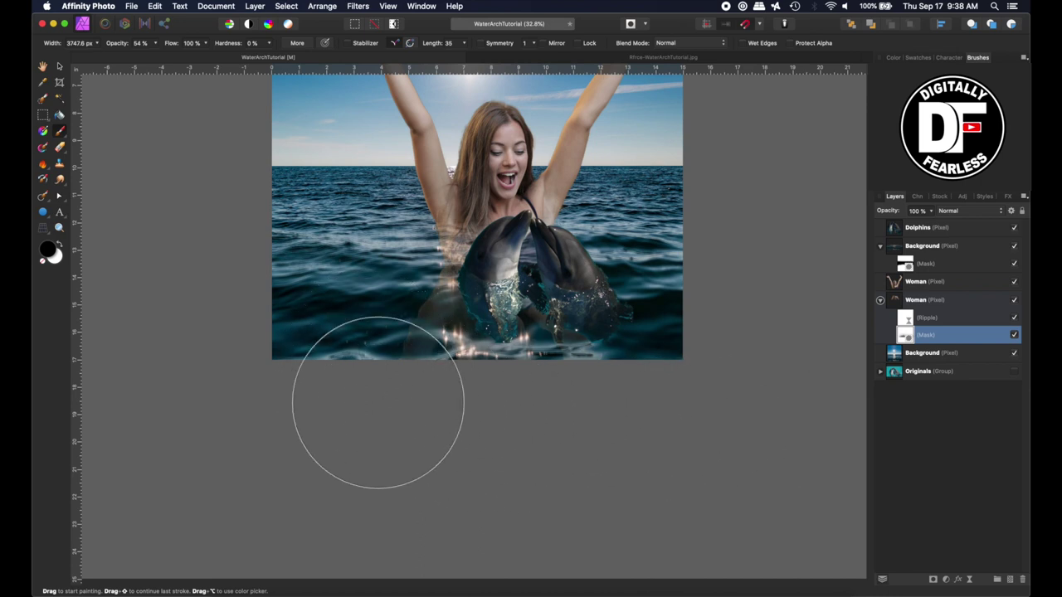
Lower the opacity of the reflection's mask layer to 74%.
left_click(59, 66)
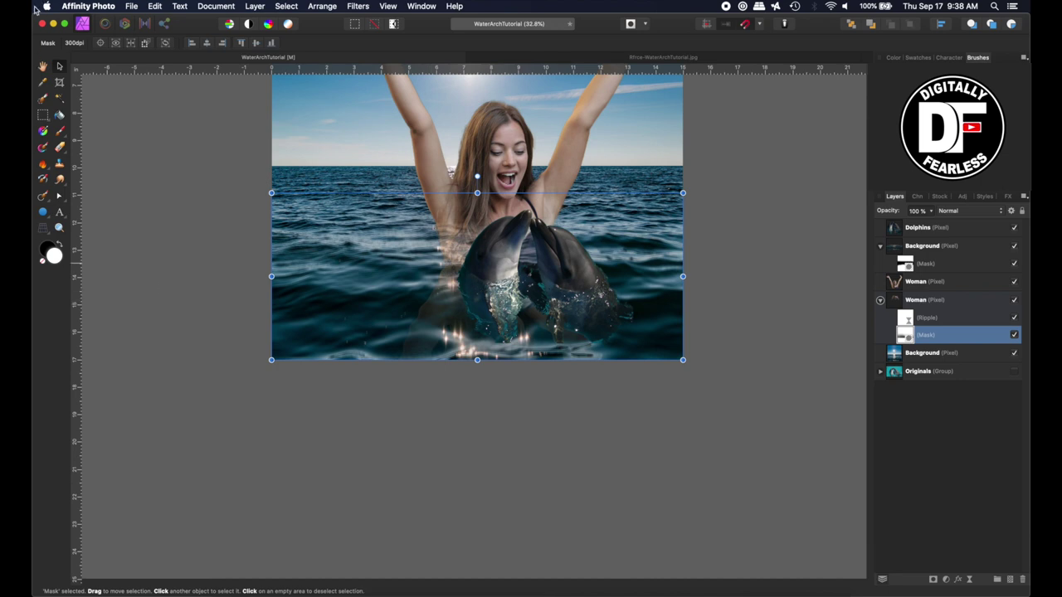
key("super+z")
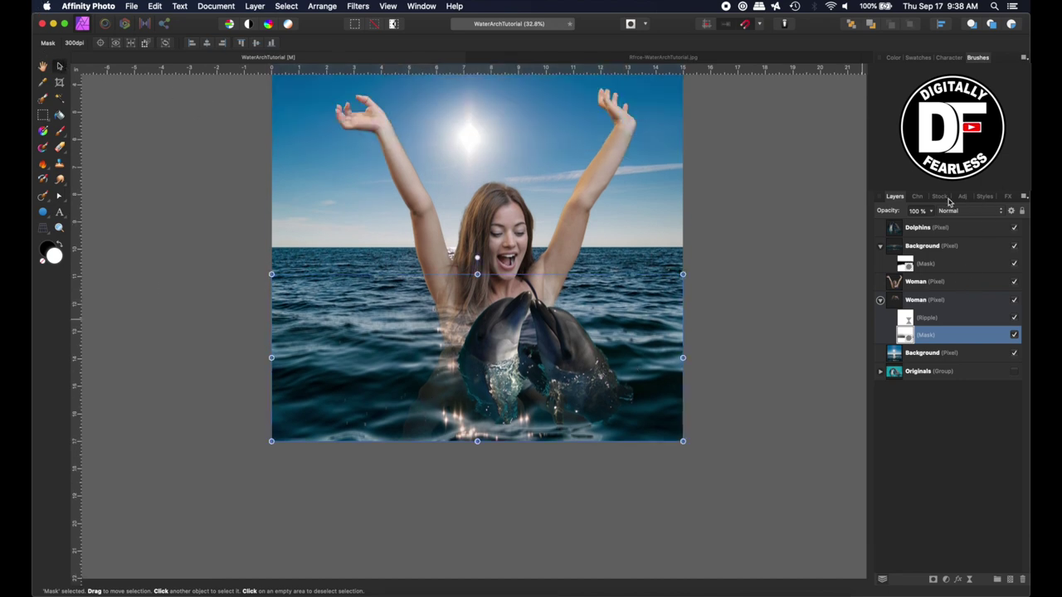
left_click_drag(893, 214, 881, 216)
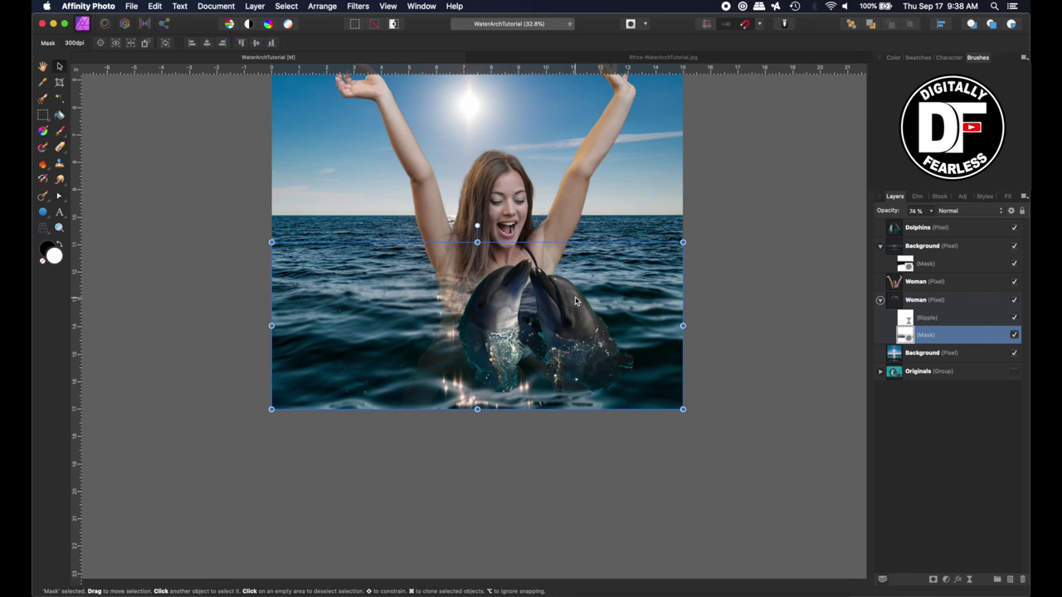
Move the dolphins down to the canvas's lower edge and softly erase their bottom edges with a brush about 580 px wide.
left_click(574, 303)
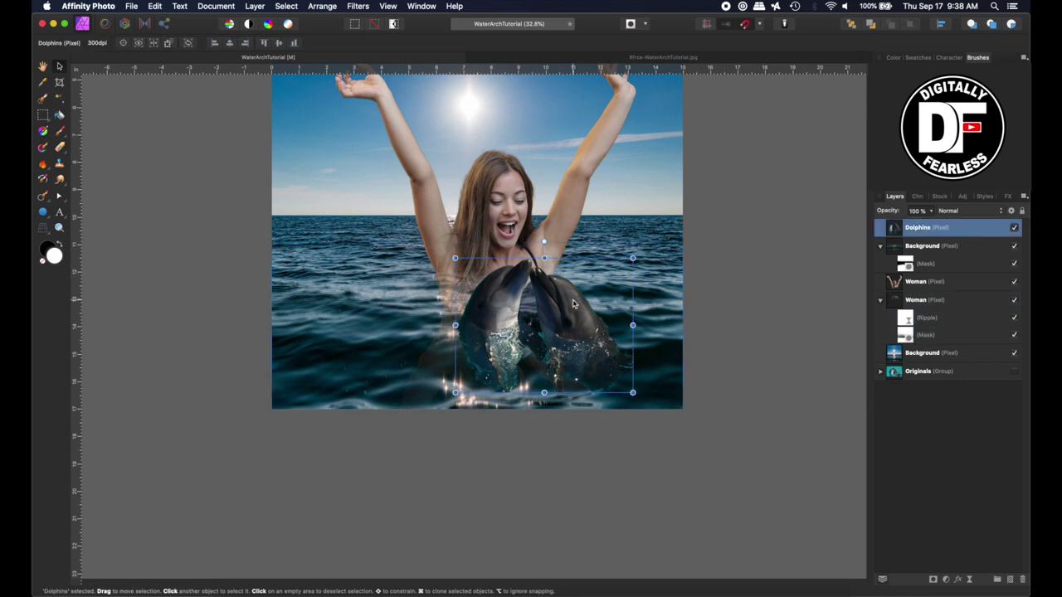
left_click_drag(573, 303, 572, 324)
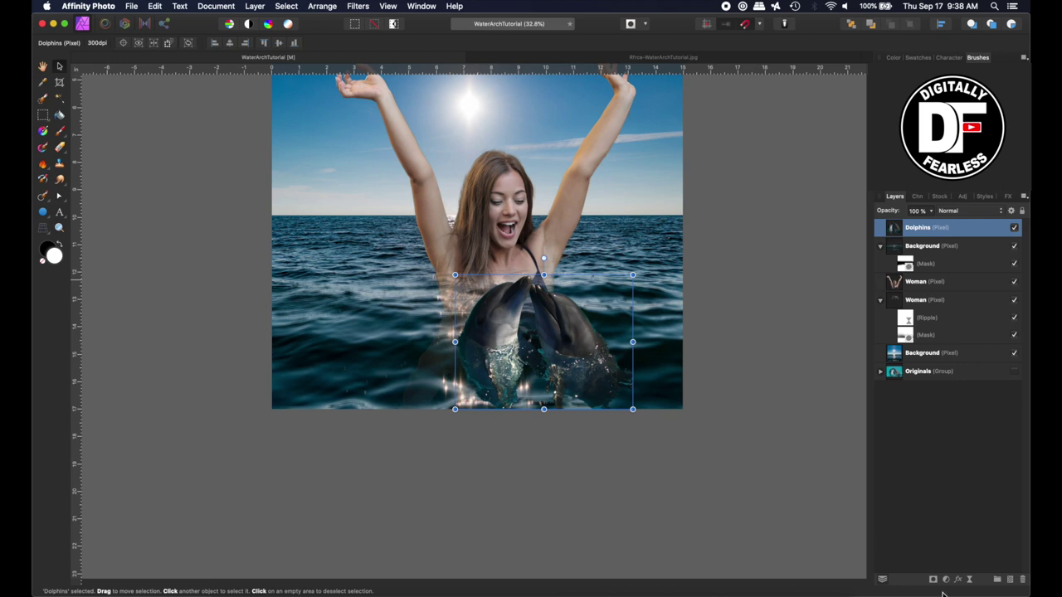
left_click(63, 147)
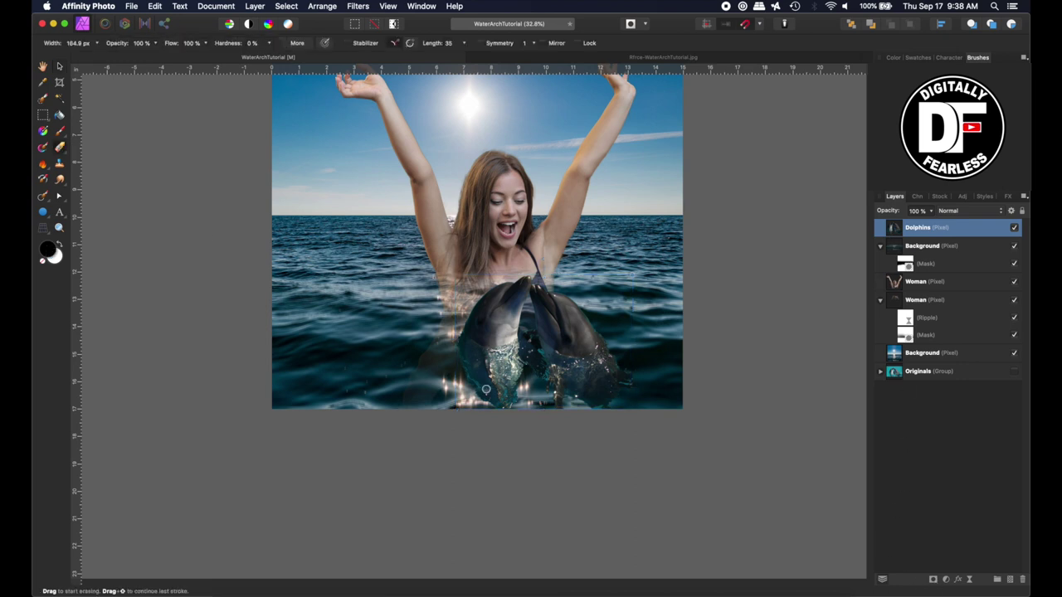
key("bracketright")
key("bracketright")
key("bracketright")
key("bracketright")
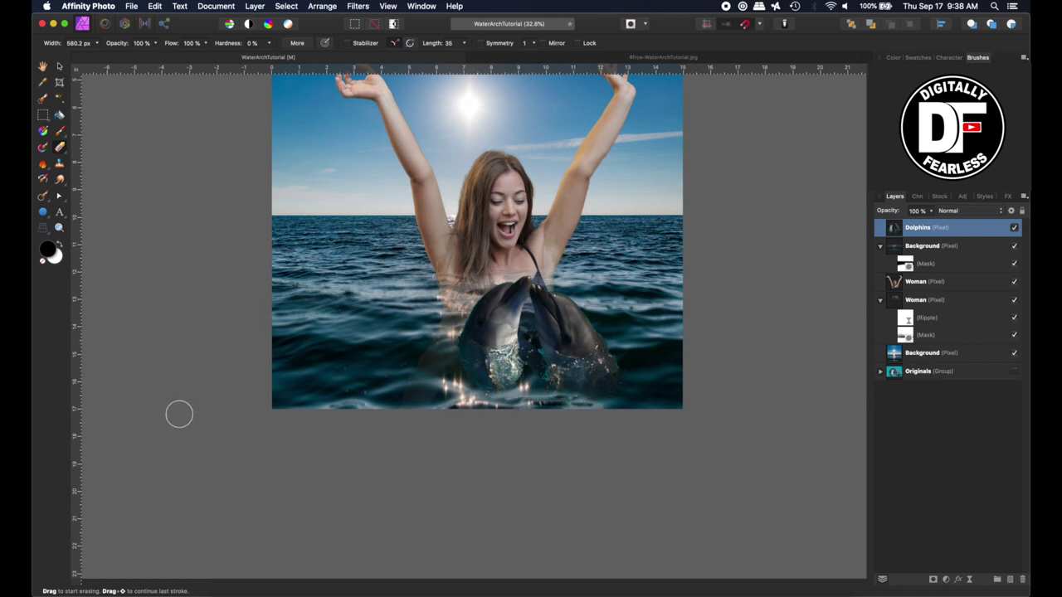
Select the sea below the horizon on the lowest Background layer with a rectangular marquee and duplicate it to a new layer.
key("h")
scroll(585, 290, "up", 3)
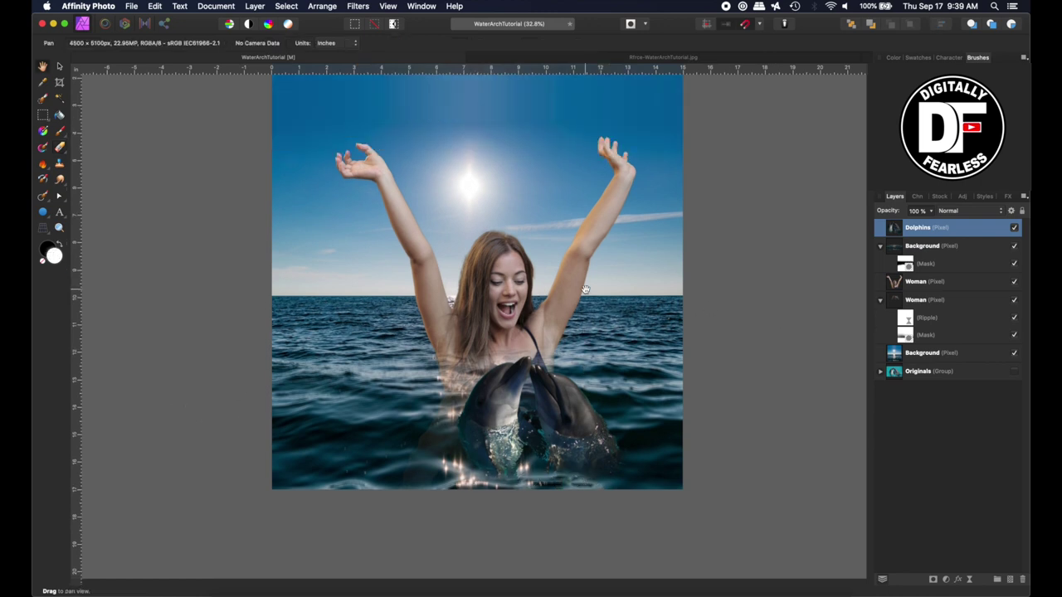
scroll(585, 289, "up", 2)
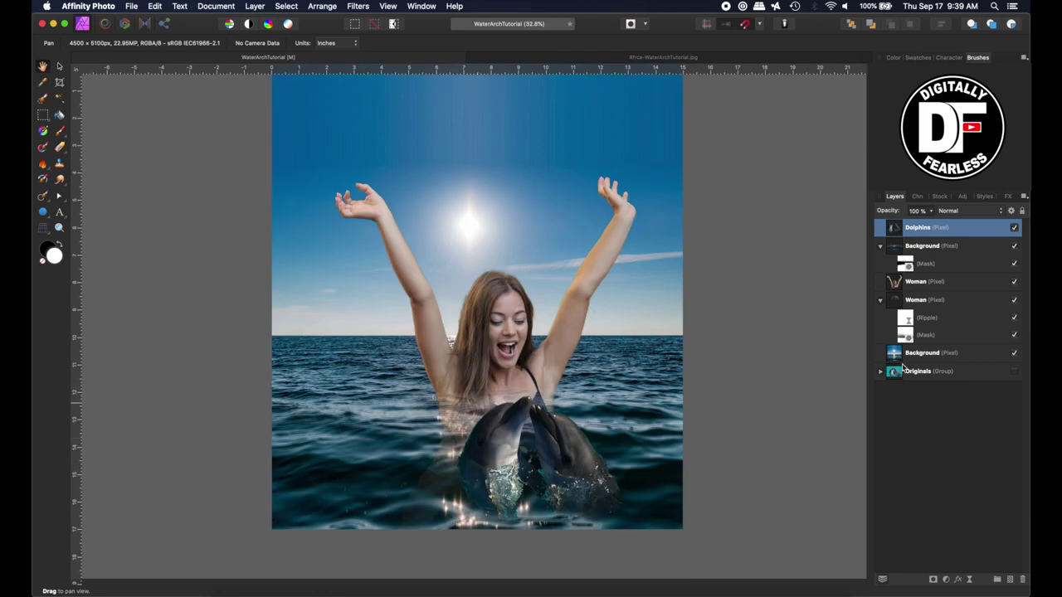
key("super+z")
left_click(894, 336)
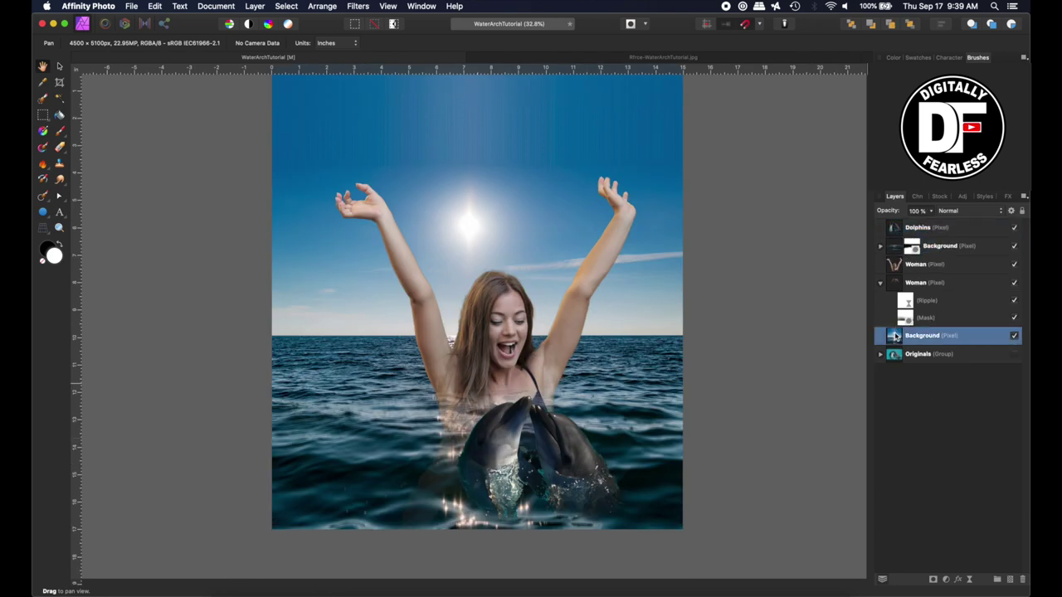
key("m")
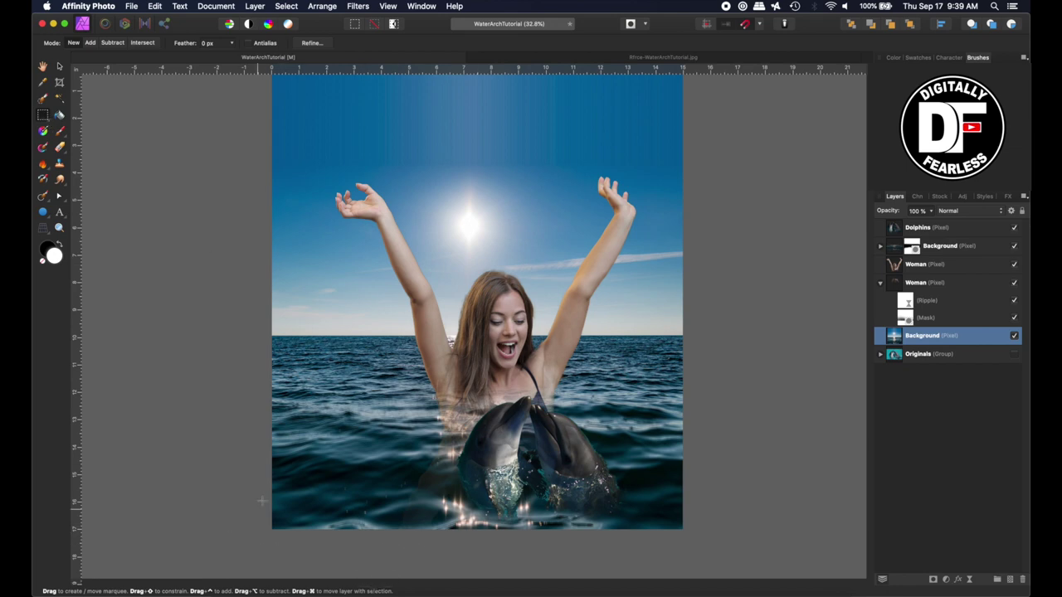
left_click_drag(270, 535, 716, 355)
left_click_drag(716, 340, 714, 345)
key("super+j")
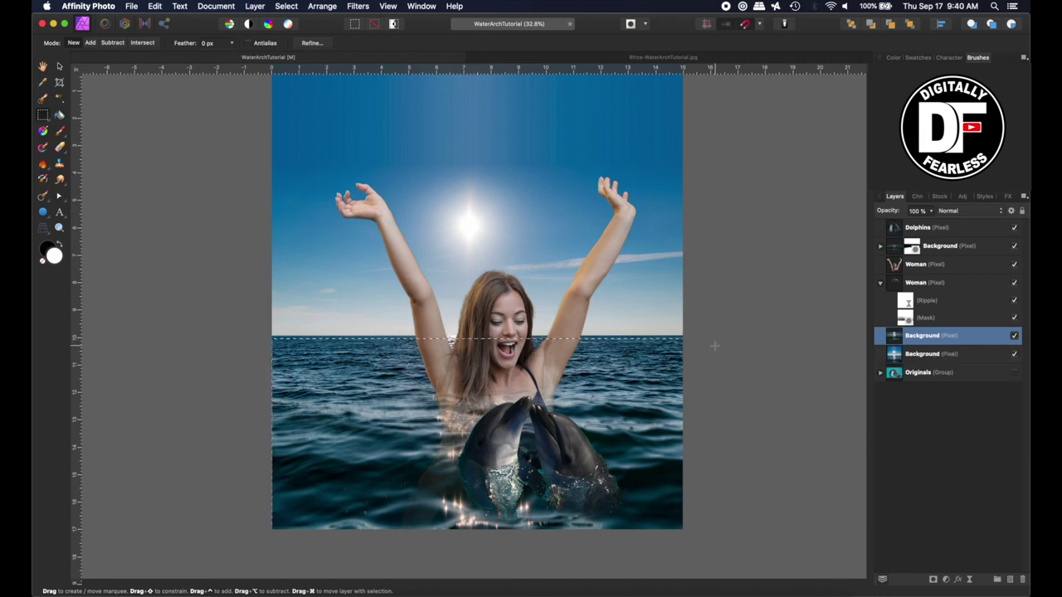
Deselect the marquee and move the copied sea up over the sky until its lower edge meets the woman's raised hands.
key("super+d")
left_click(60, 66)
left_click_drag(365, 397, 404, 202)
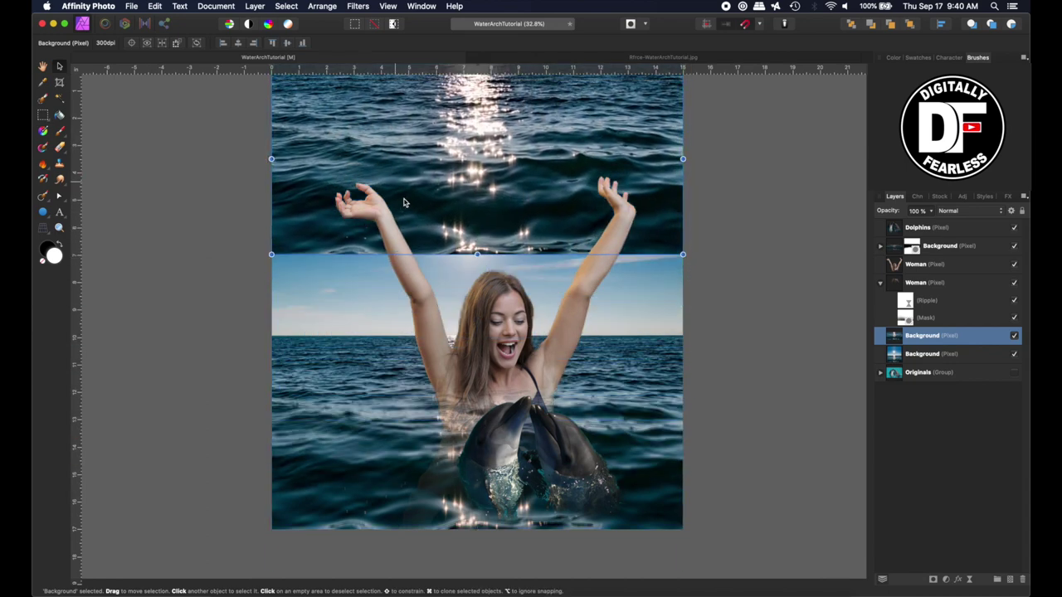
scroll(404, 207, "up", 5)
scroll(459, 280, "down", 1)
left_click_drag(458, 280, 461, 253)
Place the copied sea layer directly beneath the Dolphins layer and rename it Arch.
left_click_drag(896, 345, 892, 247)
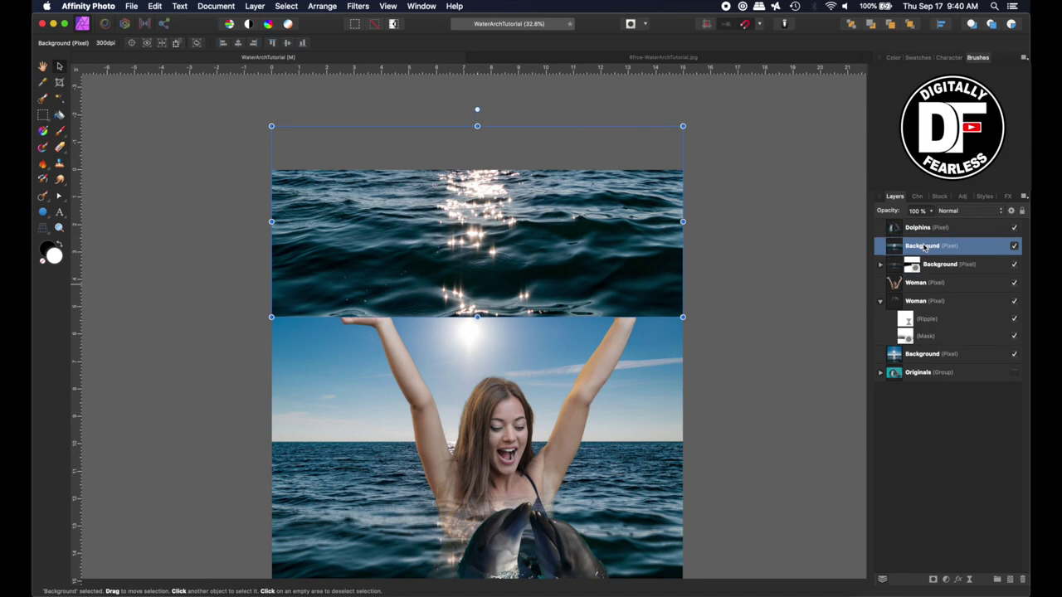
double_click(923, 246)
type("Arch")
key("Return")
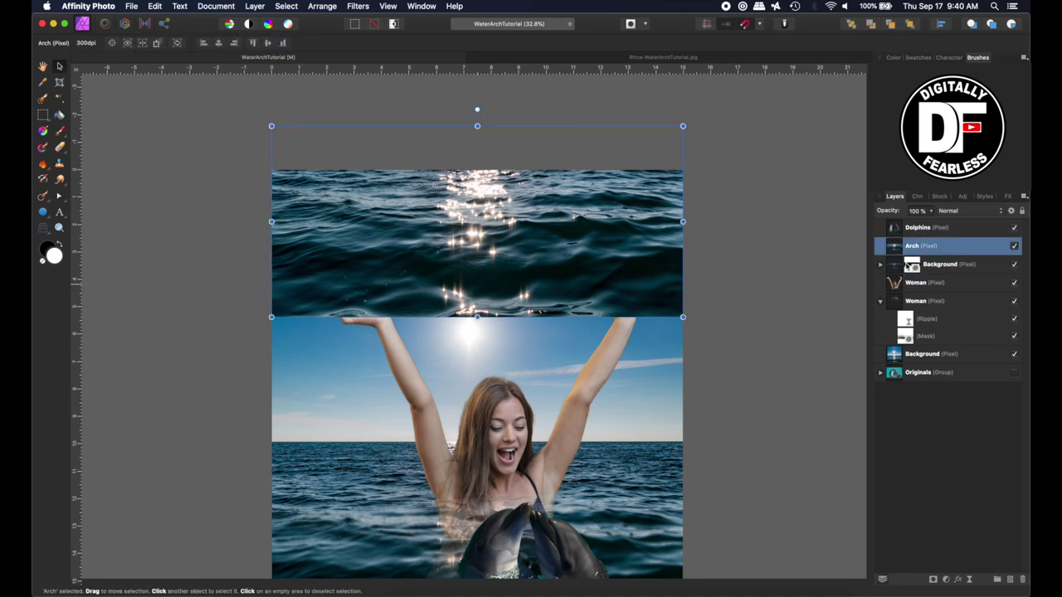
Start a Mesh Warp on the Arch layer, pulling both lower corners onto the hands and tucking in their side handles.
left_click(45, 233)
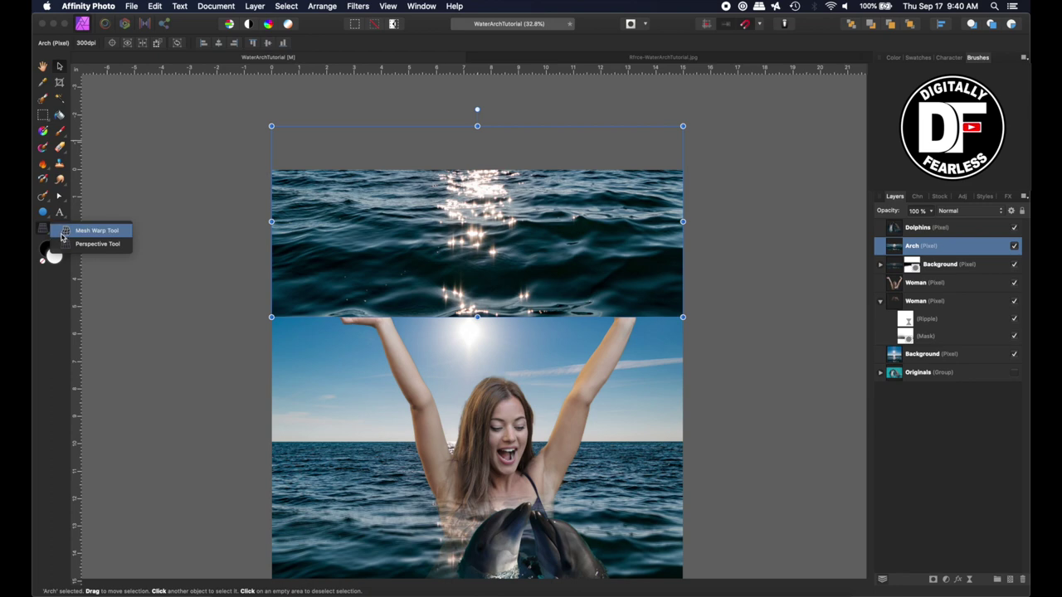
left_click(65, 233)
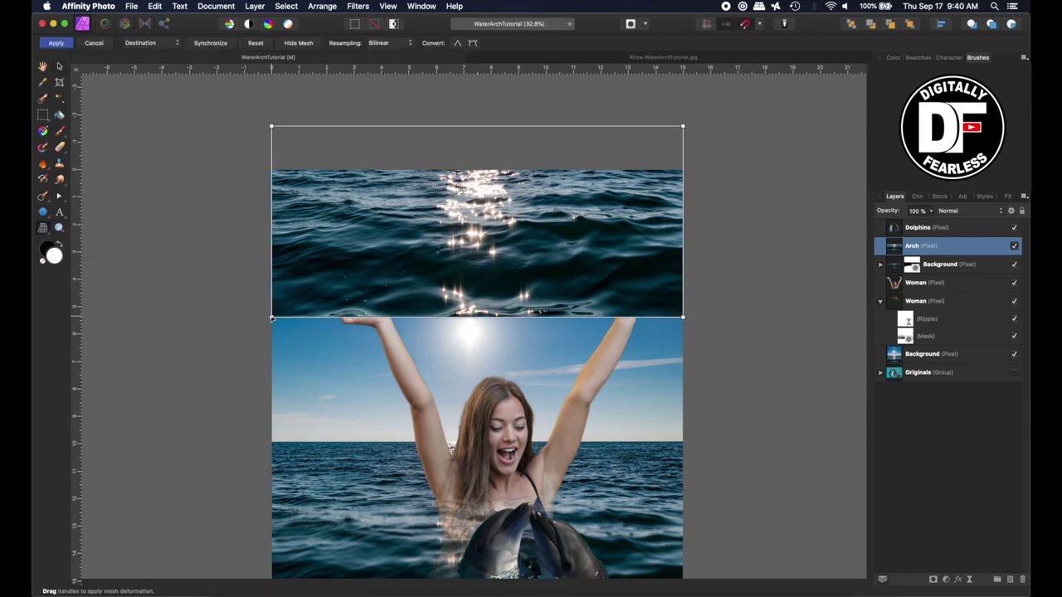
left_click_drag(271, 317, 353, 316)
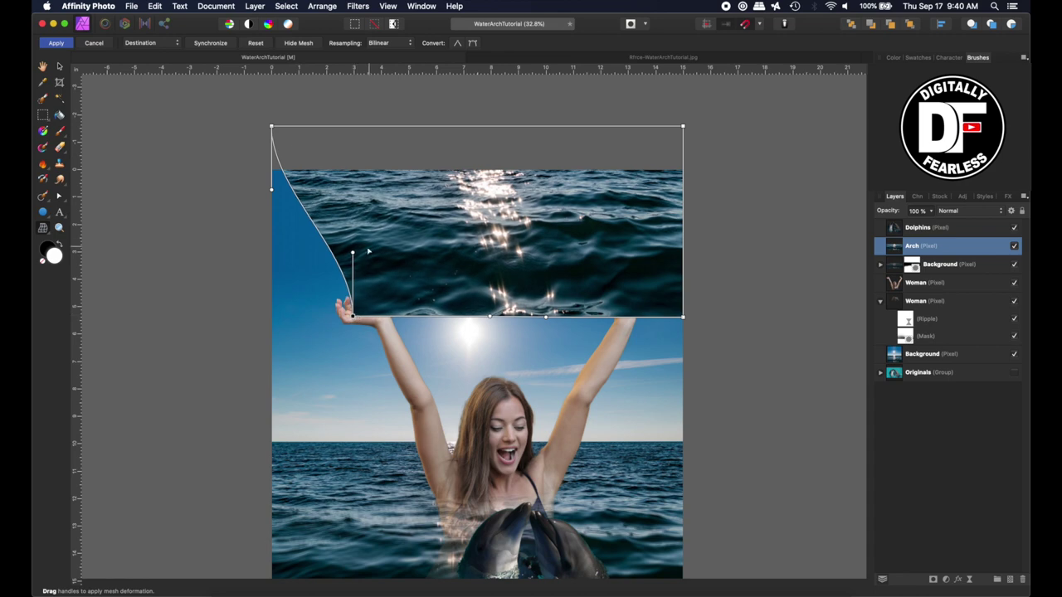
left_click_drag(353, 256, 367, 315)
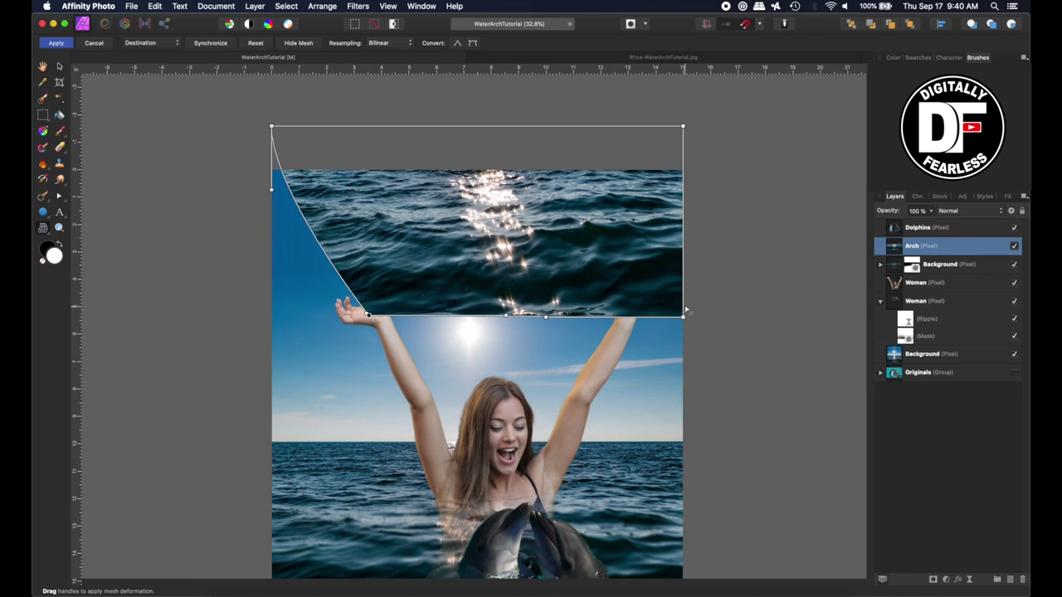
left_click_drag(684, 318, 623, 310)
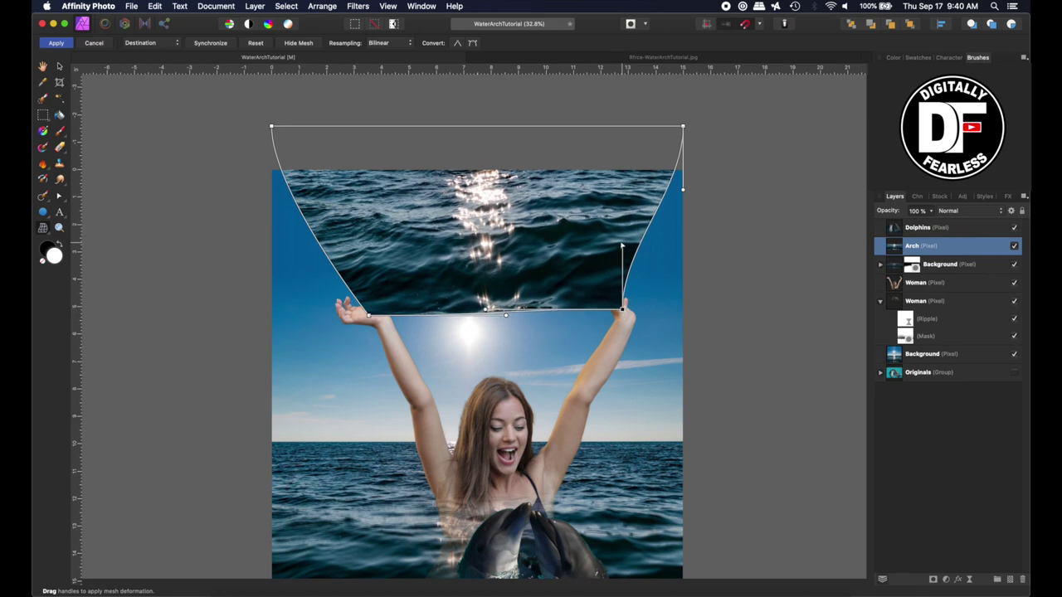
left_click_drag(621, 247, 625, 311)
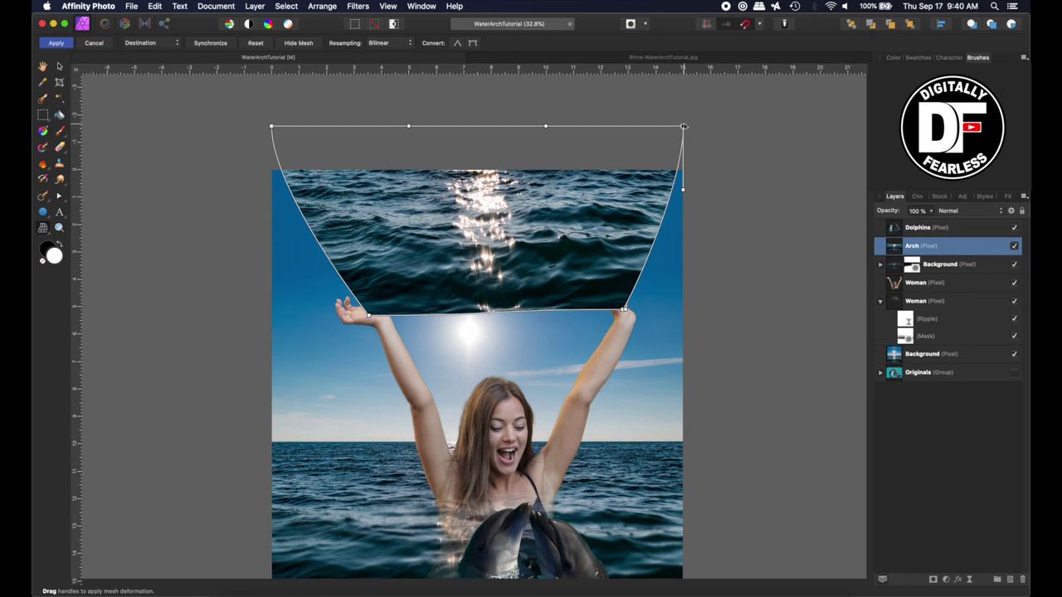
Bring the warp's two upper corners down to the hands and bend the top edge into an arch between them.
left_click_drag(684, 128, 644, 311)
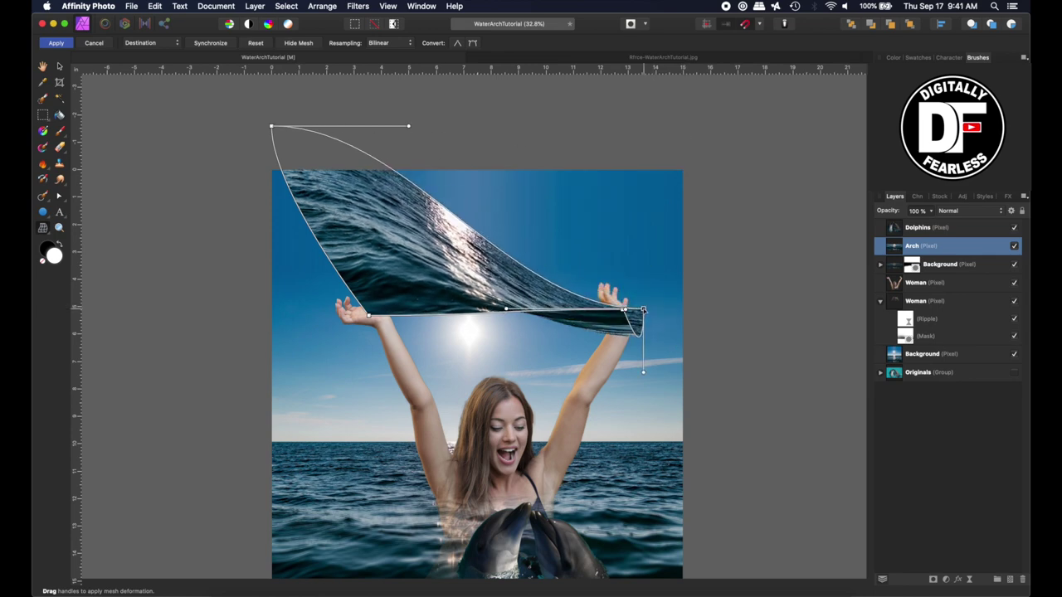
left_click_drag(642, 372, 600, 166)
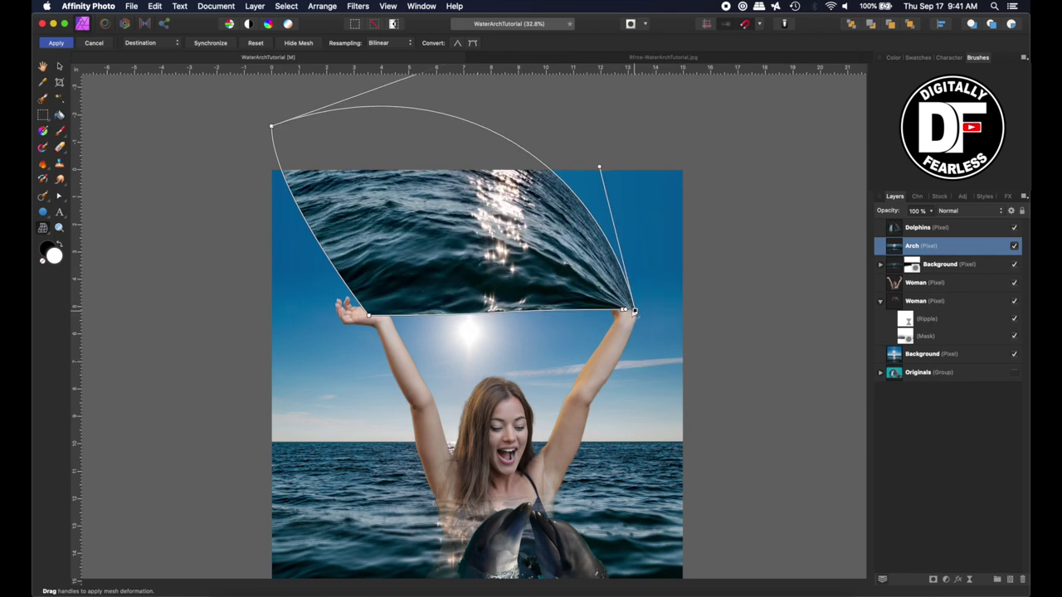
left_click_drag(271, 126, 406, 107)
scroll(478, 373, "up", 3)
left_click(634, 380)
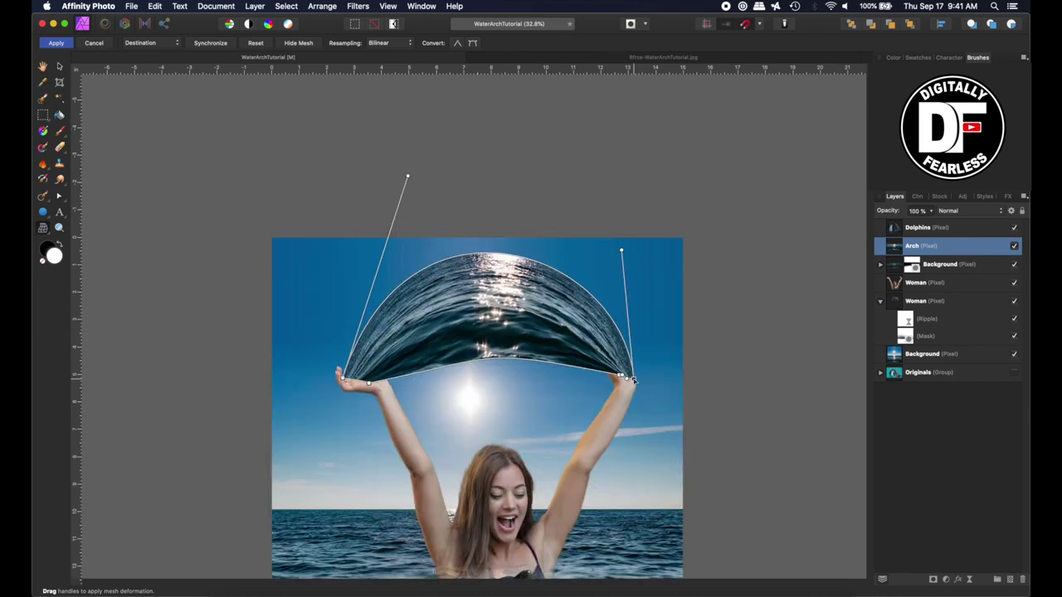
Fit the arch's corners to both palms, curve its lower edge upward, and apply the mesh warp.
key("super+equal")
key("super+equal")
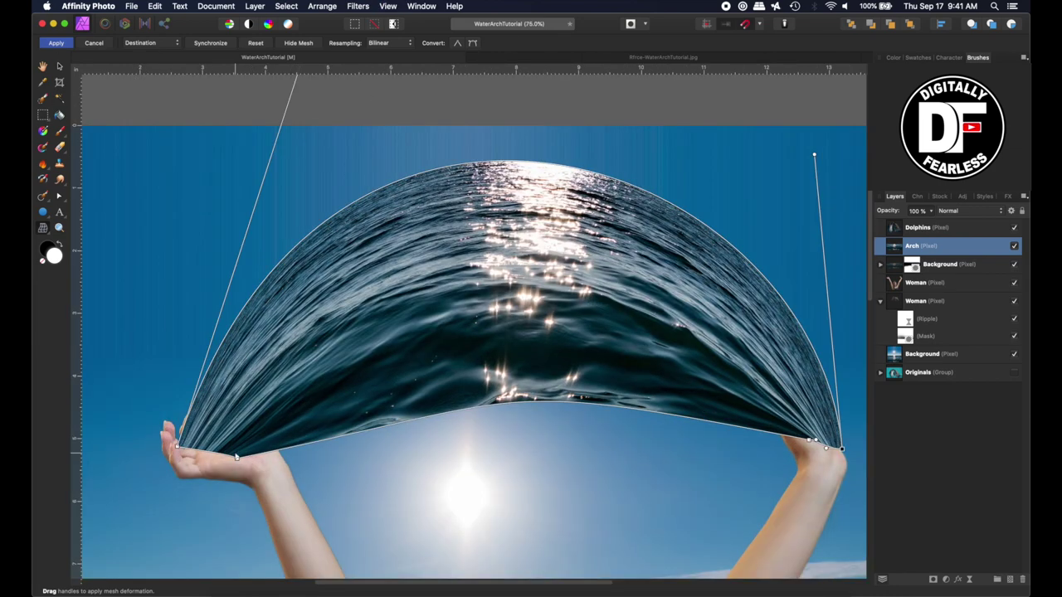
left_click_drag(236, 459, 196, 463)
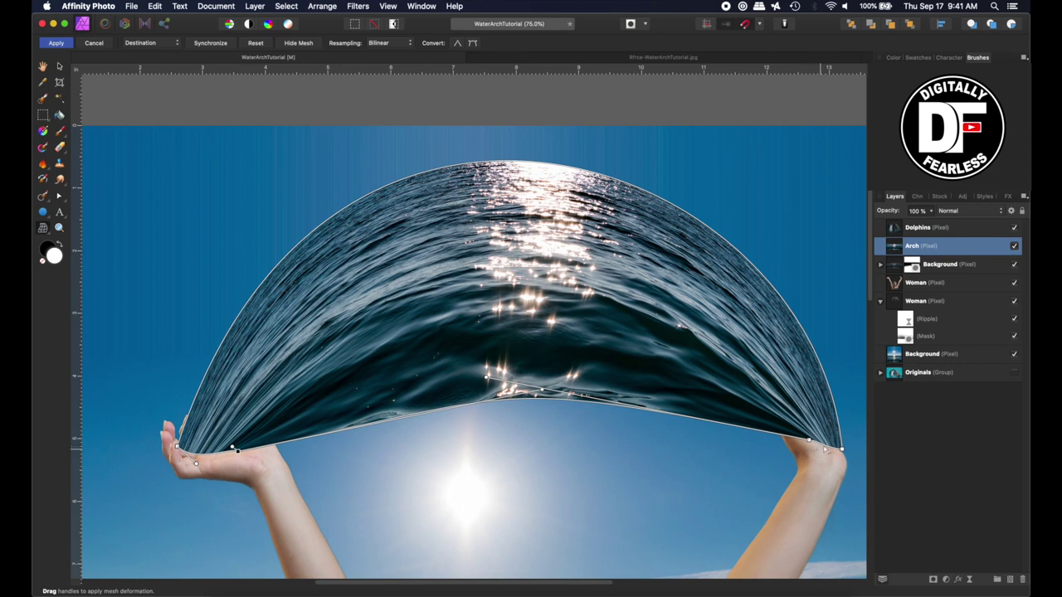
left_click_drag(826, 448, 801, 425)
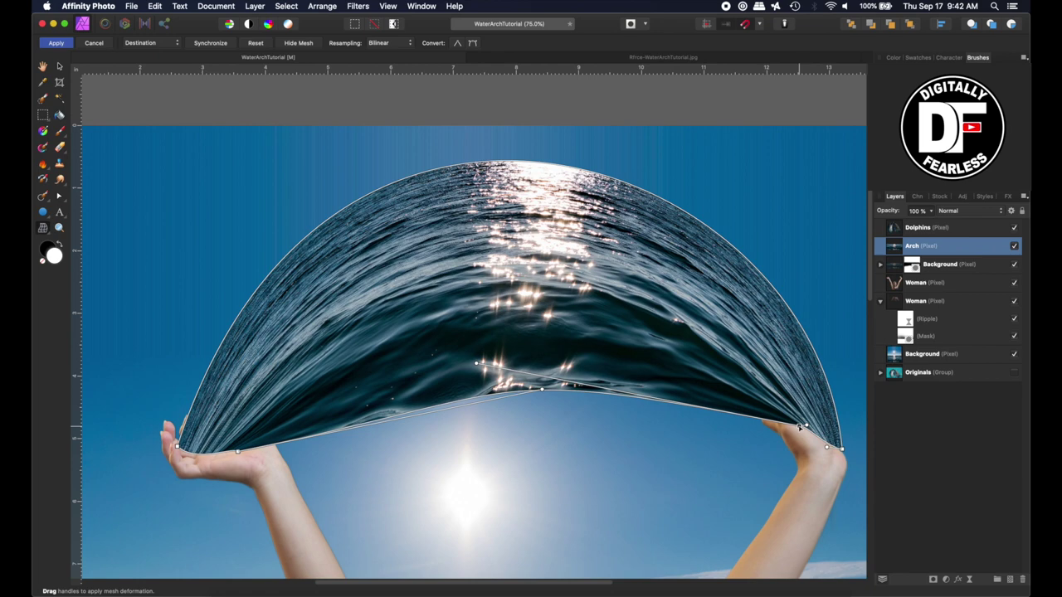
left_click(842, 450)
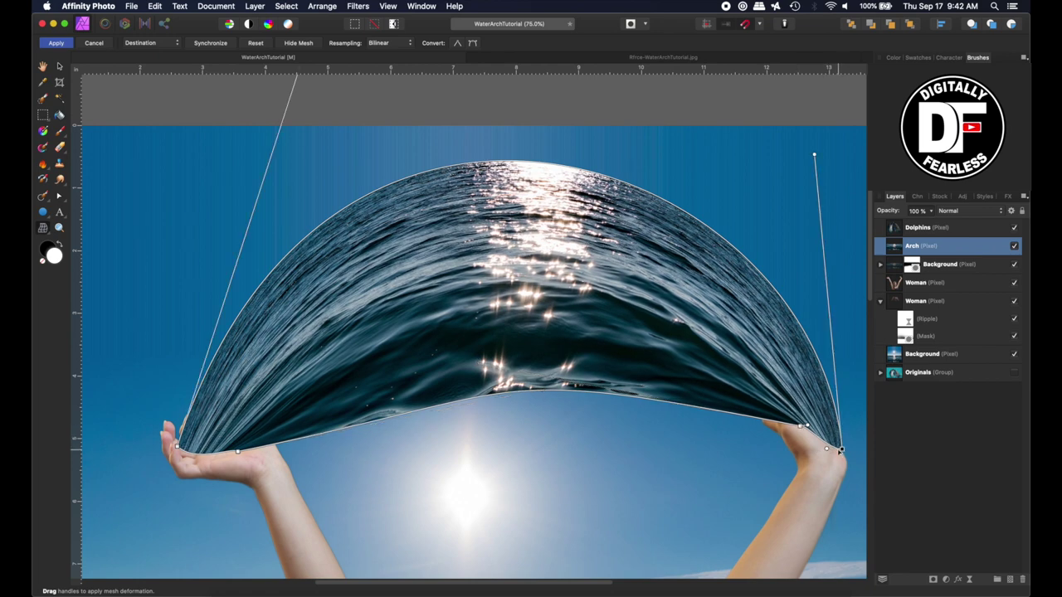
left_click_drag(840, 449, 839, 452)
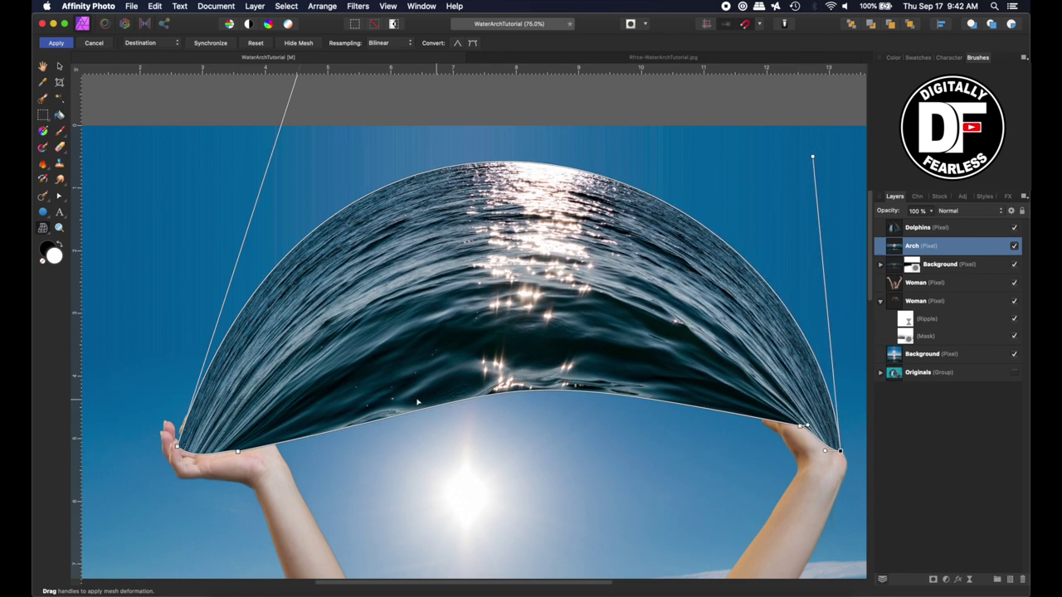
left_click_drag(370, 424, 352, 411)
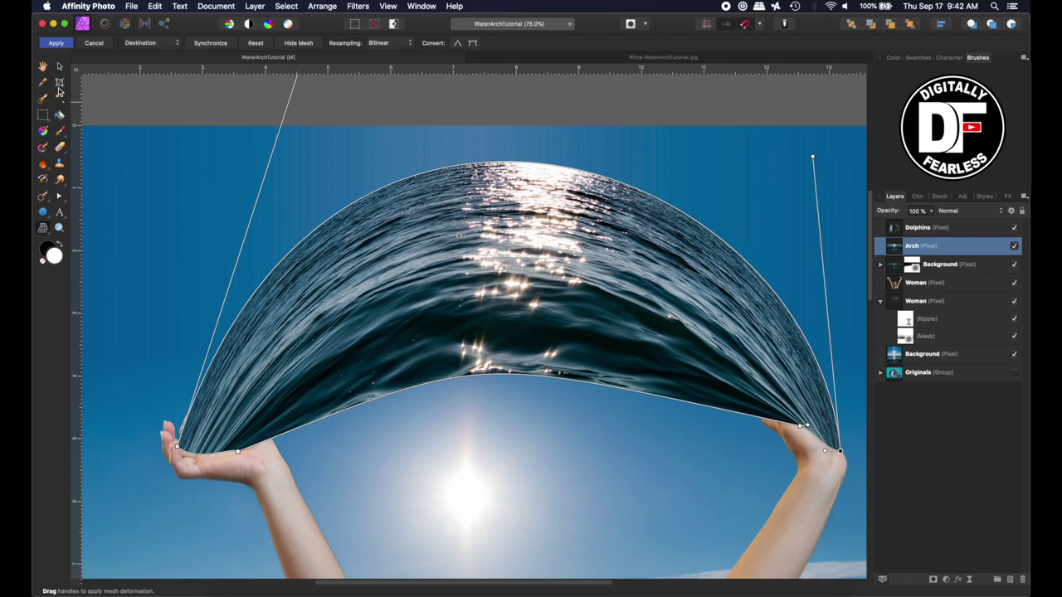
left_click(55, 44)
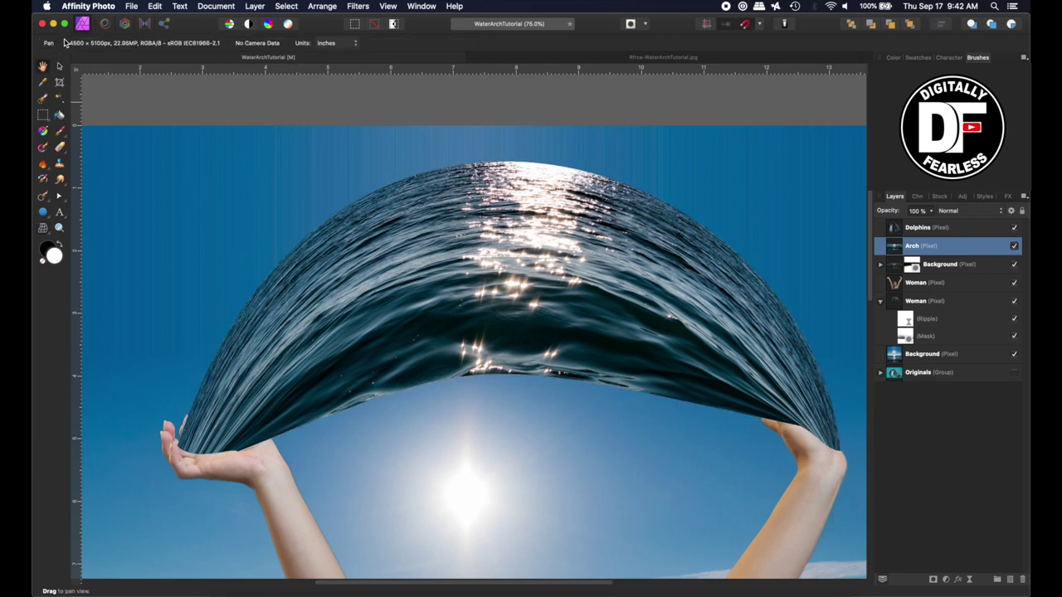
key("super+0")
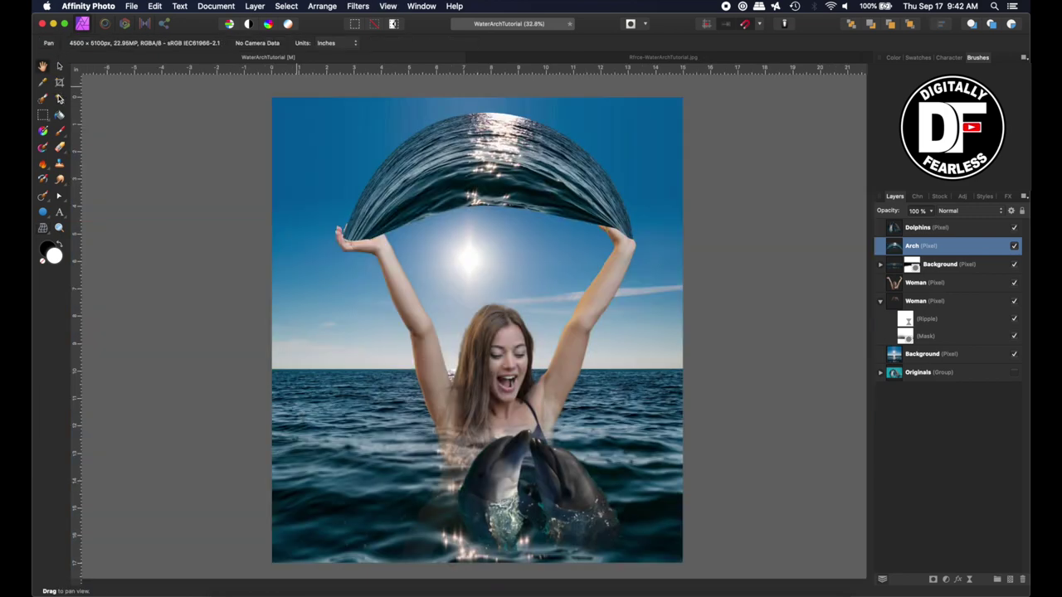
Scale the Arch layer and the upper Woman layer down together and shift them so the arch is centred over the sun.
key("v")
left_click(365, 263, "shift")
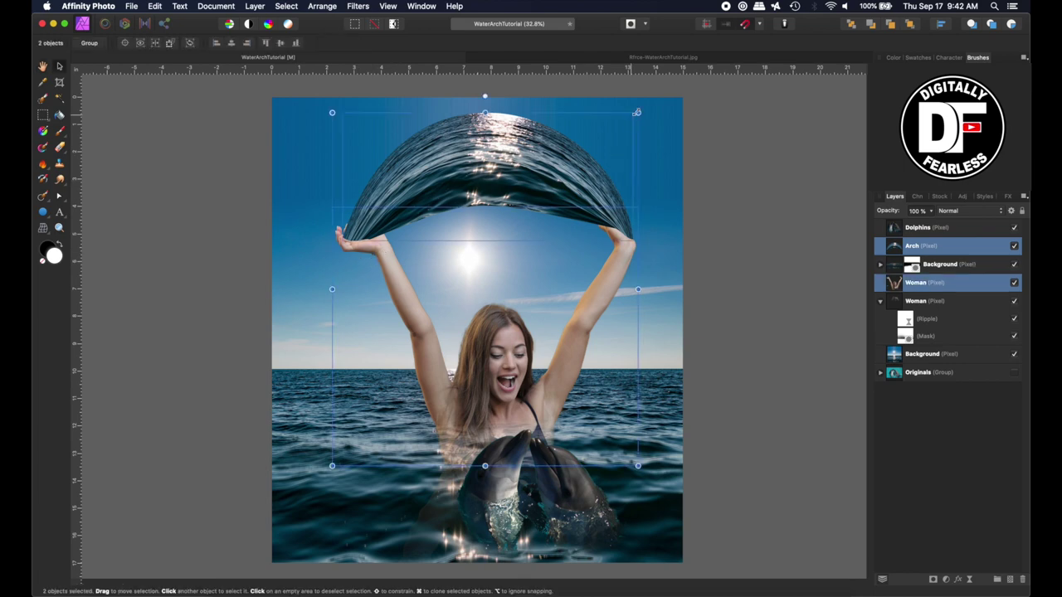
left_click_drag(638, 113, 617, 159)
mouse_move(539, 193)
left_mouse_down()
mouse_move(554, 194)
mouse_move(529, 197)
left_mouse_up()
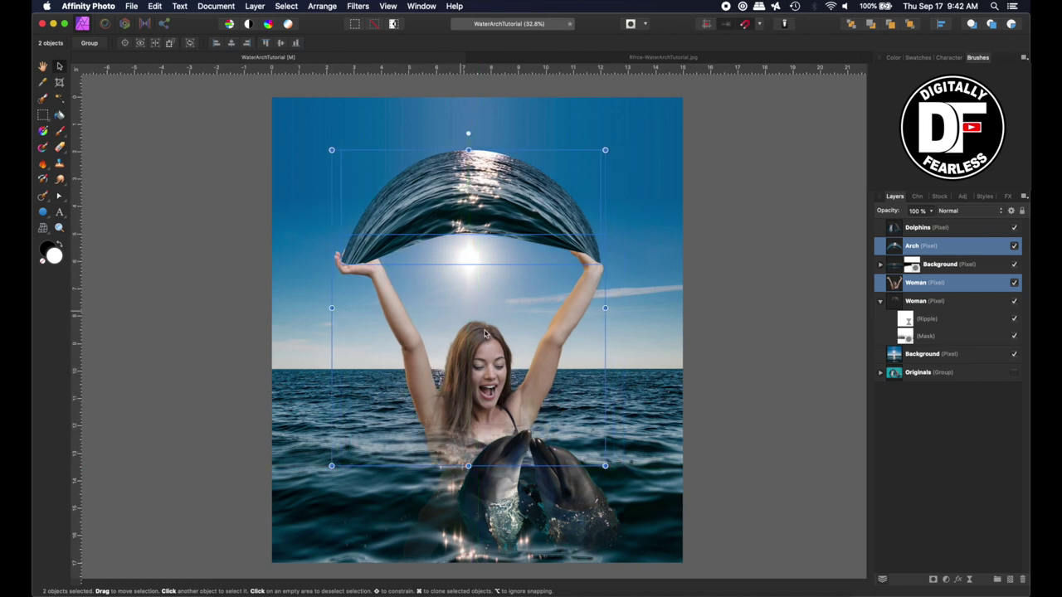
left_click(747, 285)
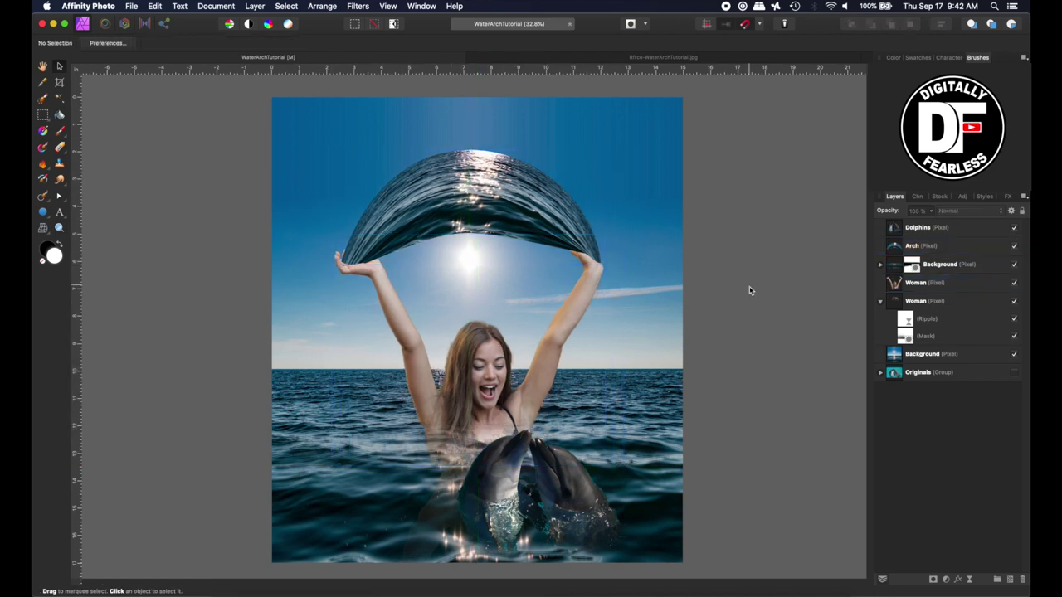
Shift the lower Woman layer with its ripple and mask slightly left to line up with the resized body.
left_click(898, 303)
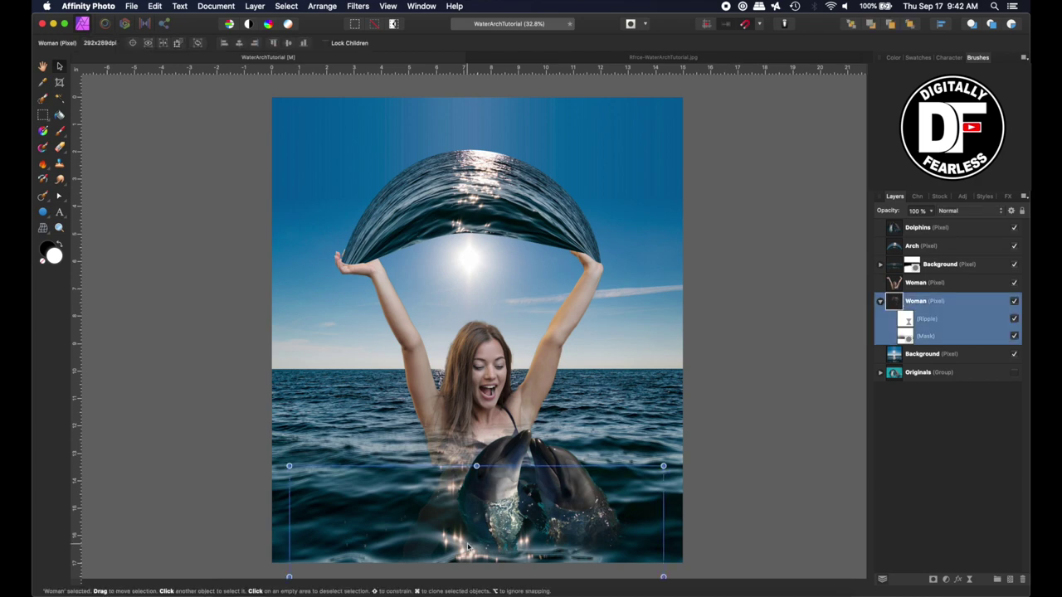
left_click_drag(453, 488, 445, 488)
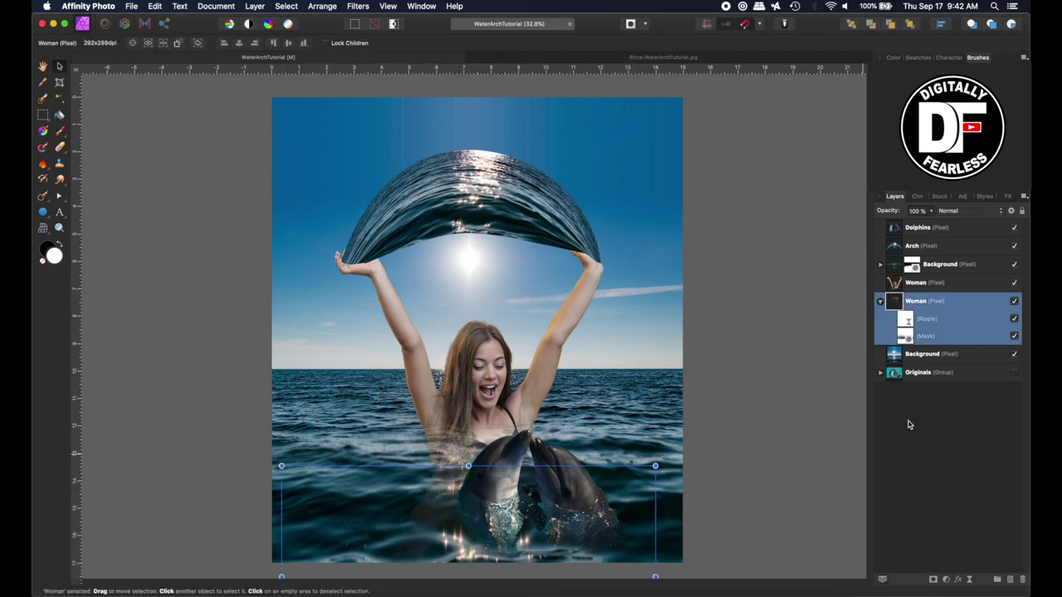
left_click(822, 359)
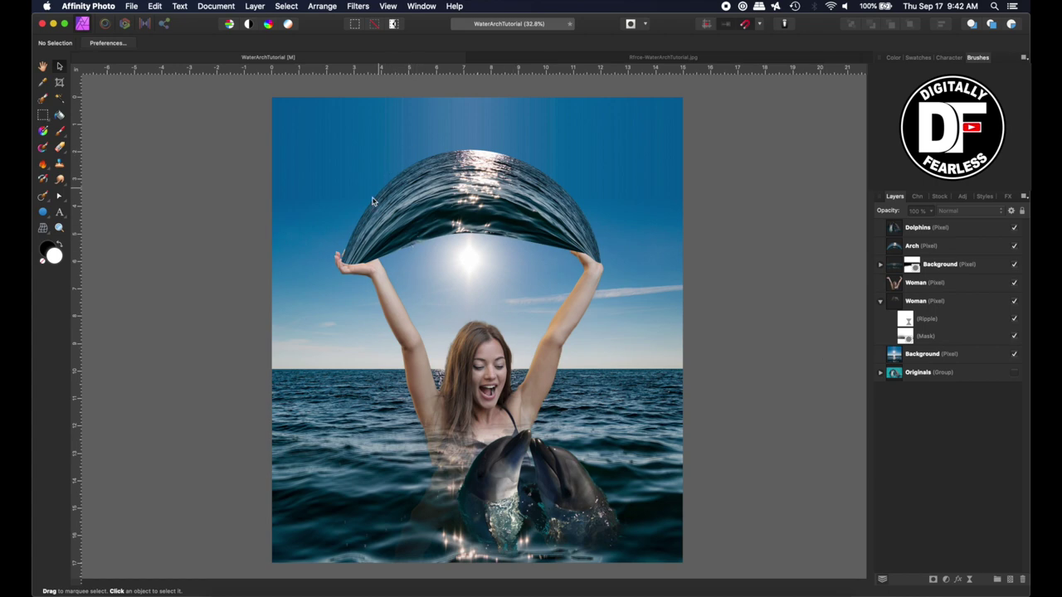
Add a mask to the Arch layer and paint black with a soft 54% opacity brush to fade the arch's edges.
left_click(897, 250)
left_click(937, 580)
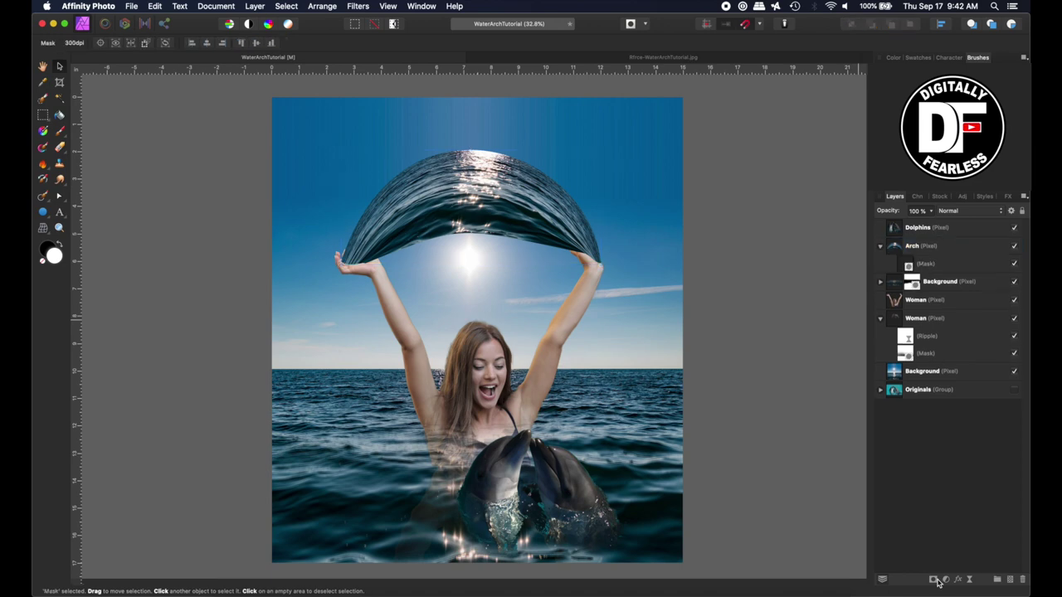
left_click(906, 266)
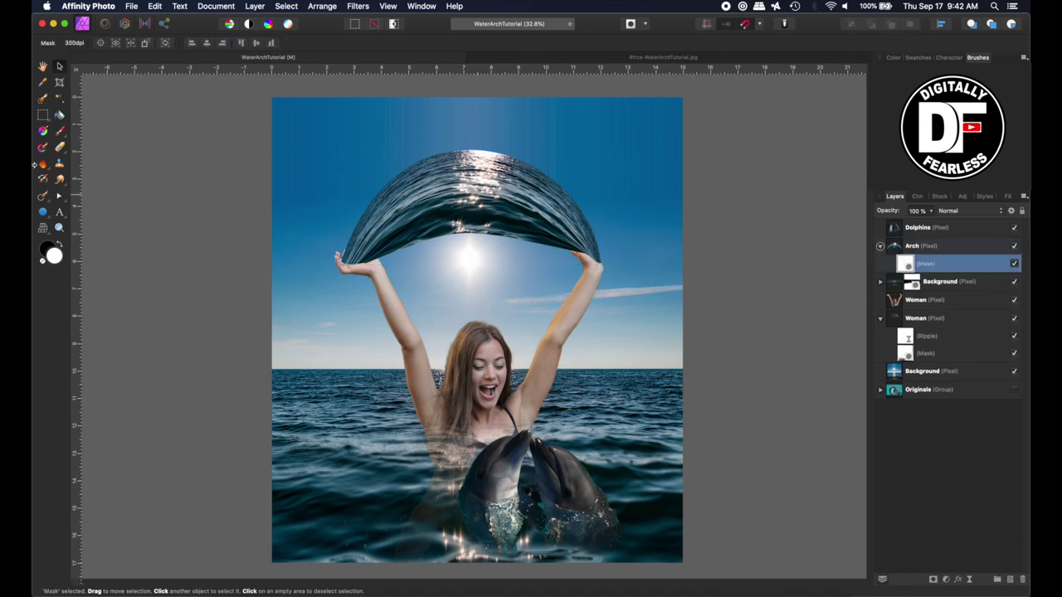
left_click(60, 130)
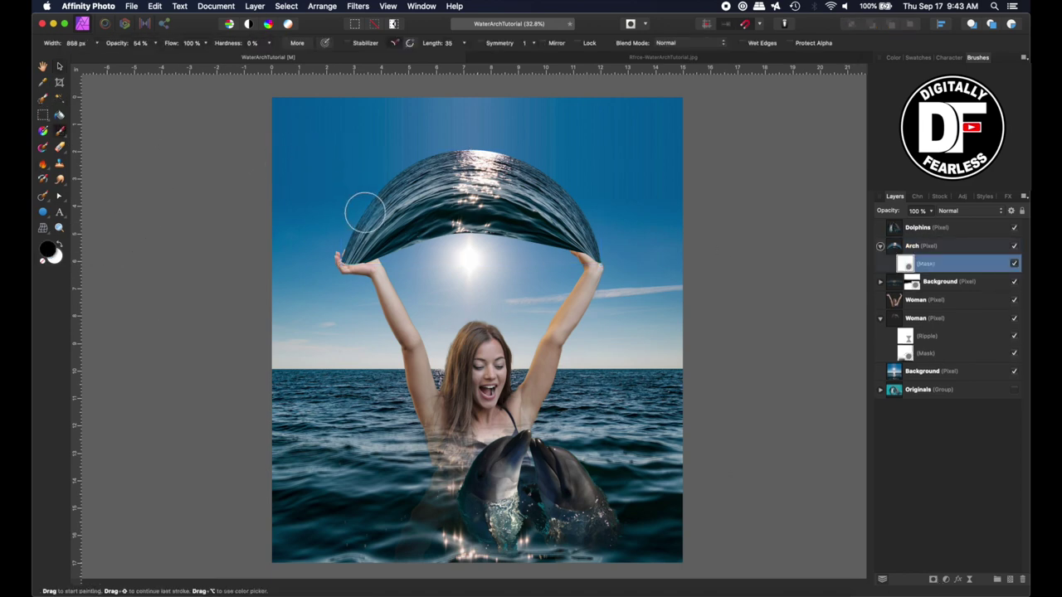
mouse_move(383, 192)
left_mouse_down()
mouse_move(420, 147)
mouse_move(344, 229)
mouse_move(414, 156)
mouse_move(482, 144)
mouse_move(568, 197)
mouse_move(605, 257)
mouse_move(572, 258)
mouse_move(543, 240)
mouse_move(536, 250)
mouse_move(508, 245)
mouse_move(505, 233)
mouse_move(469, 242)
mouse_move(525, 240)
mouse_move(571, 262)
mouse_move(374, 222)
left_mouse_up()
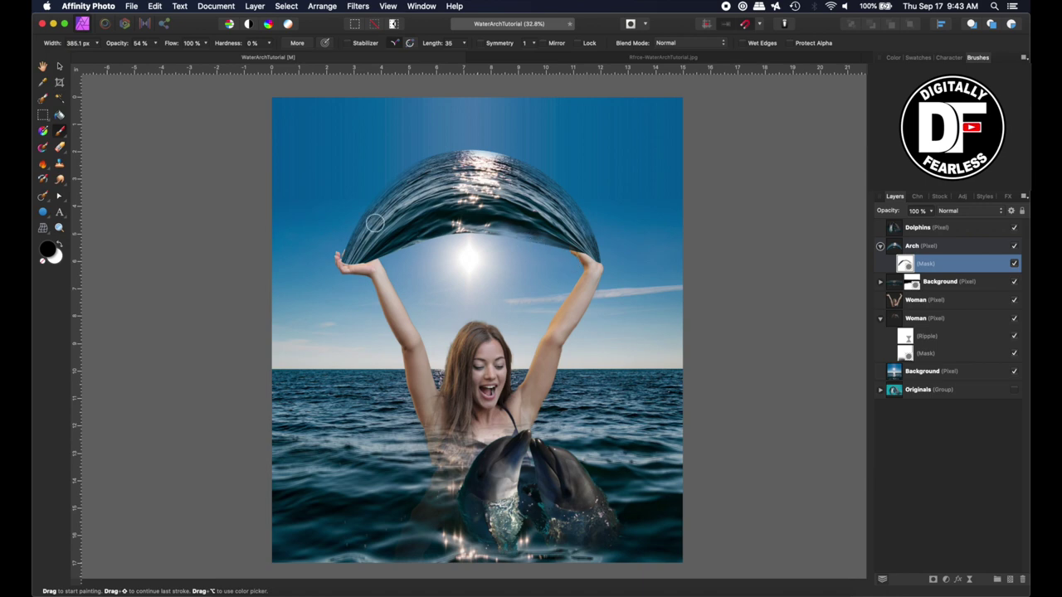
Raise the brush opacity to 100% and mask away the arch's hard outer and lower edges, including the underside above the sun.
left_click(154, 47)
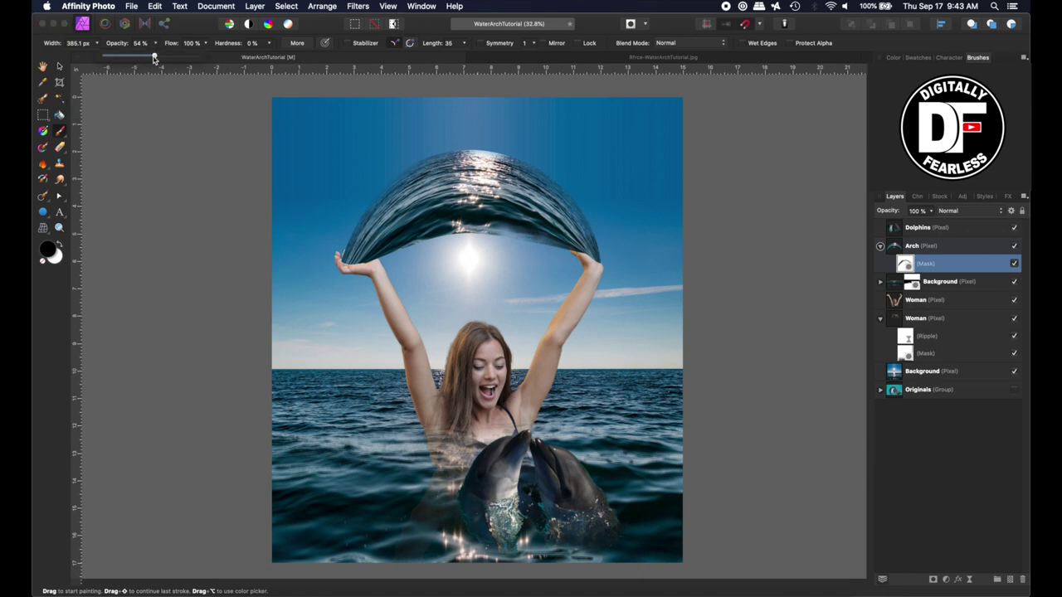
left_click_drag(154, 57, 251, 67)
left_click_drag(474, 247, 557, 254)
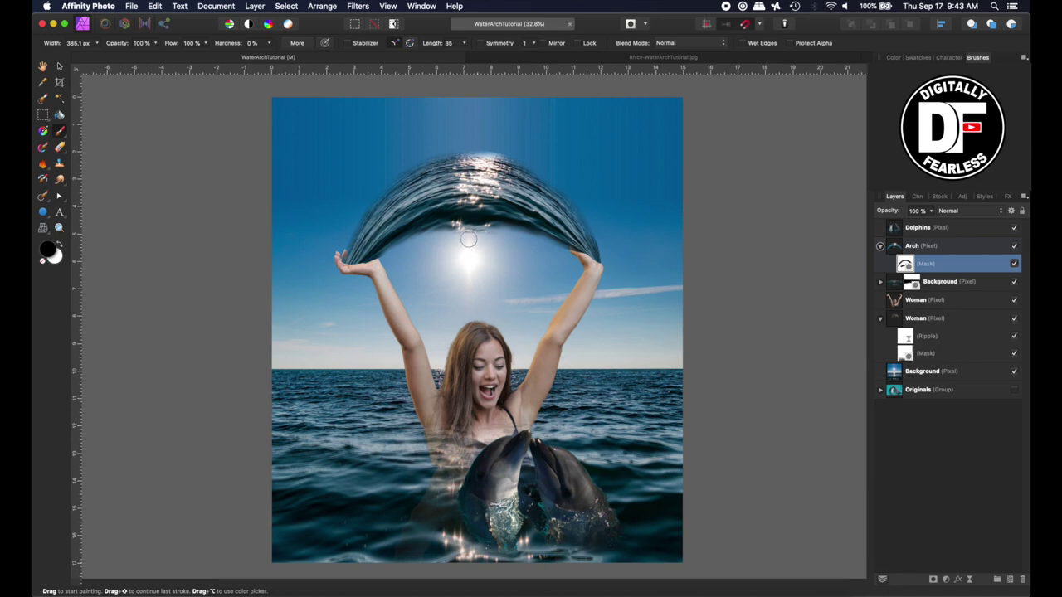
left_click_drag(452, 233, 503, 234)
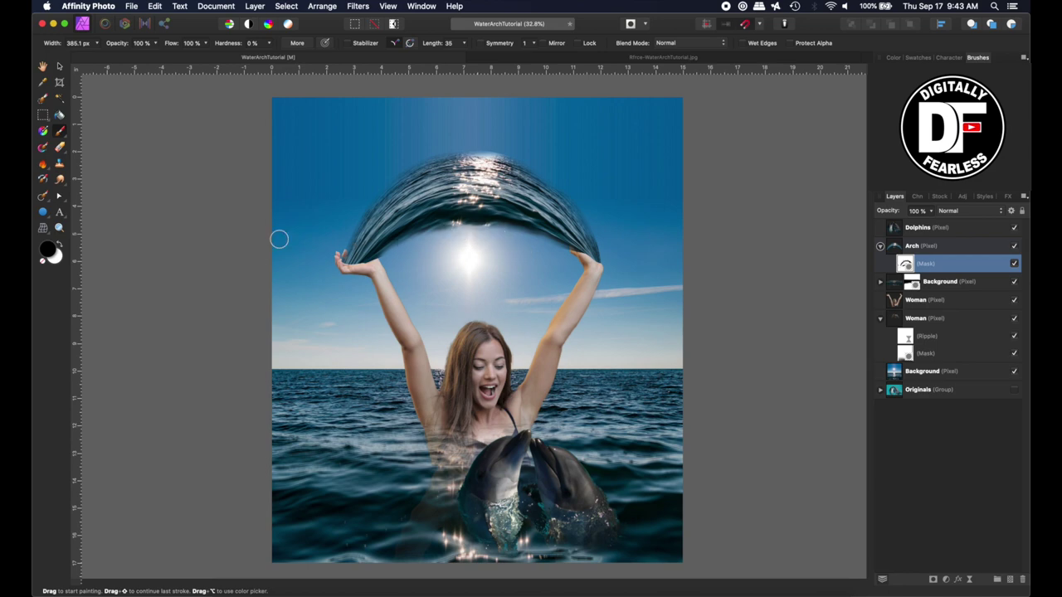
Mask the arch's water off the fingers and palm of the image's left hand with a soft brush of about 171 px.
key("super+equal")
key("super+equal")
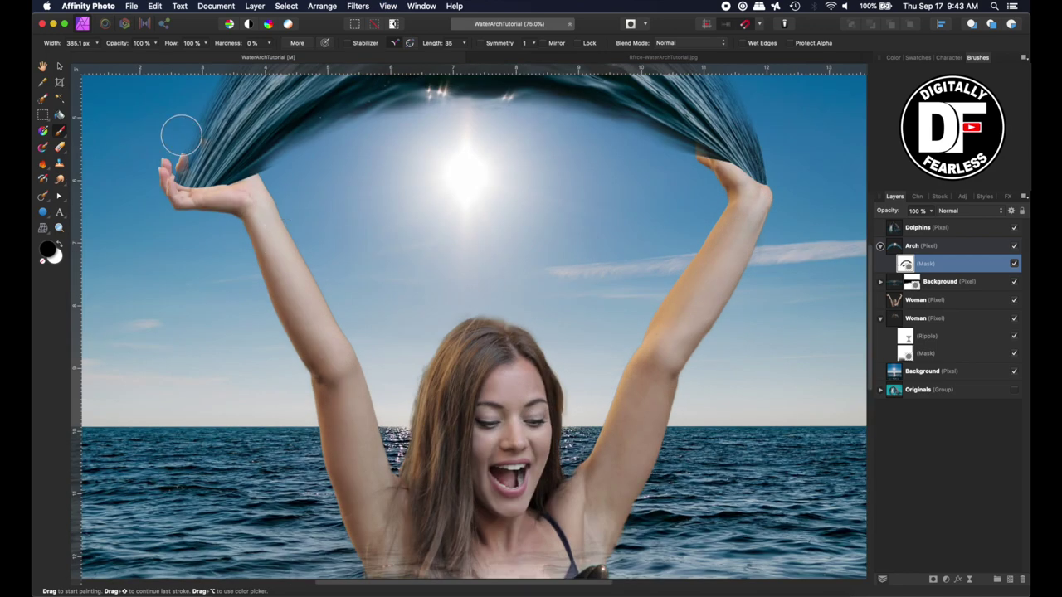
key("bracketleft")
key("bracketleft")
key("bracketleft")
key("bracketleft")
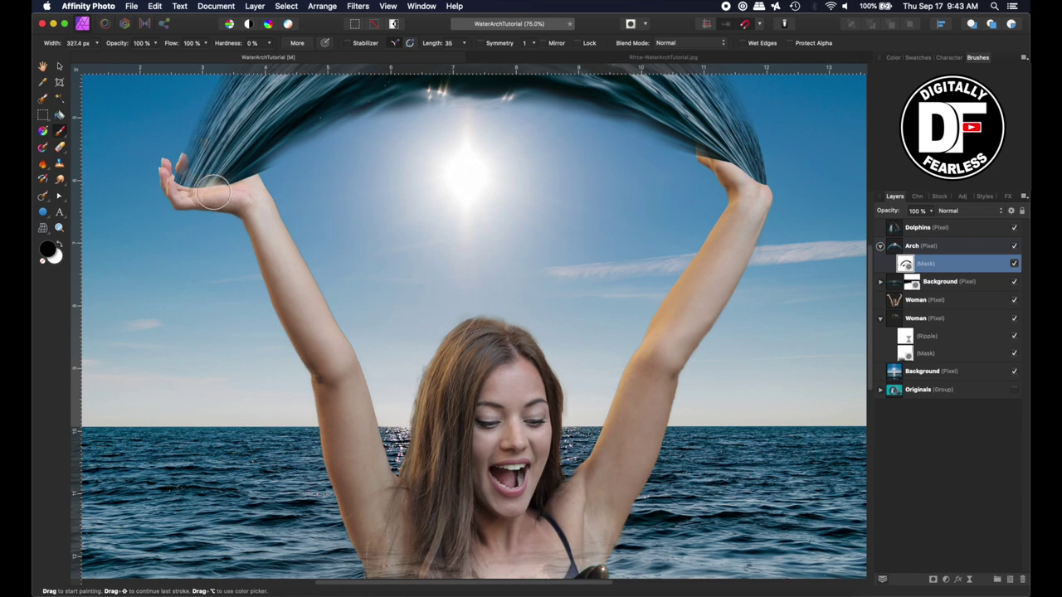
key("bracketleft")
key("bracketleft")
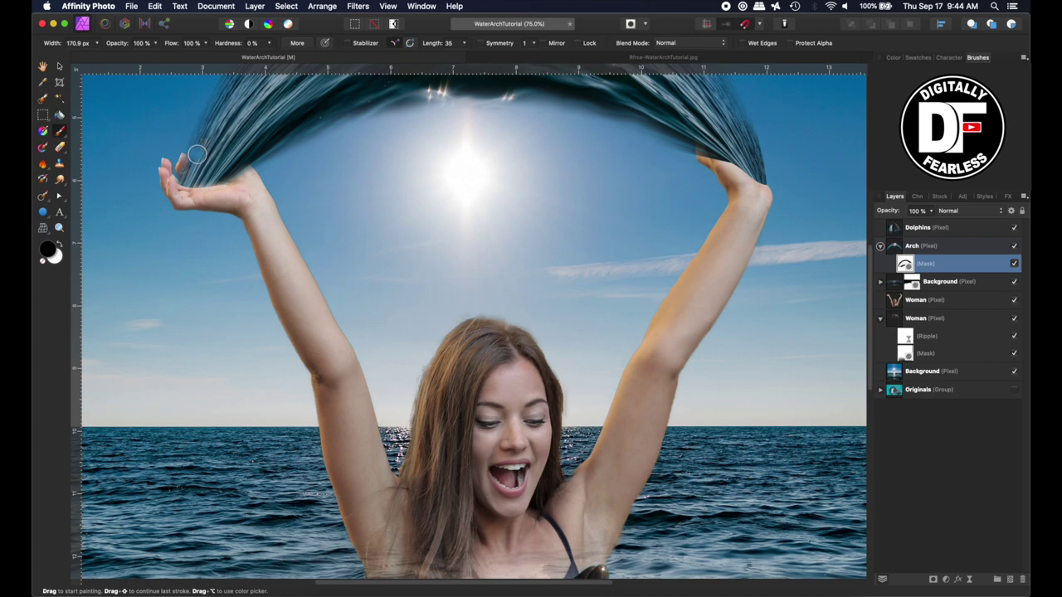
left_click_drag(180, 160, 177, 176)
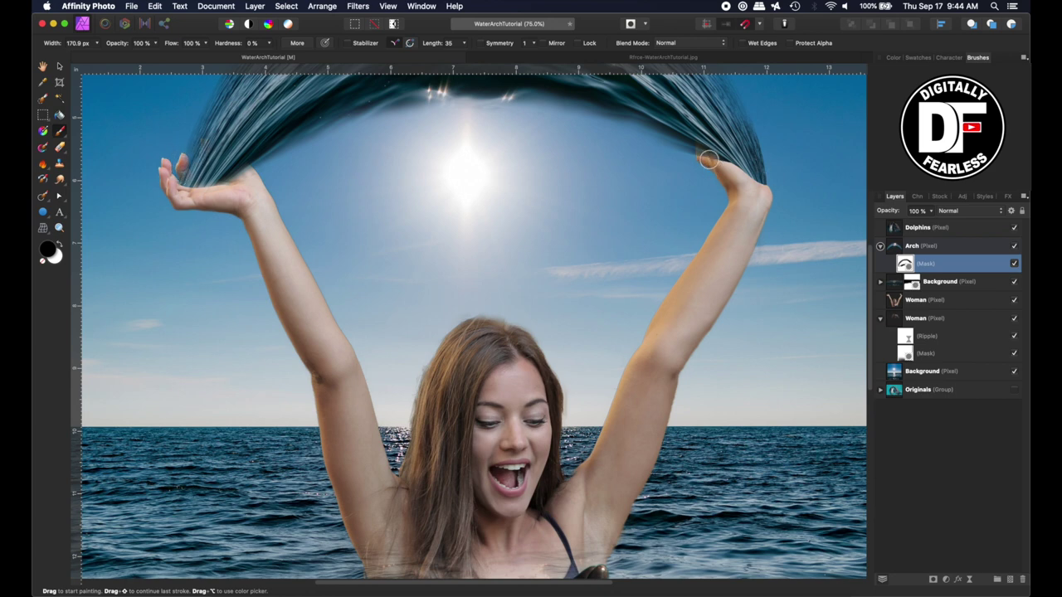
Reveal the fingers of the image's right hand on the Arch mask and clean up the water's edges around that hand and wrist.
mouse_move(706, 148)
left_mouse_down()
mouse_move(714, 153)
mouse_move(708, 140)
mouse_move(736, 186)
left_mouse_up()
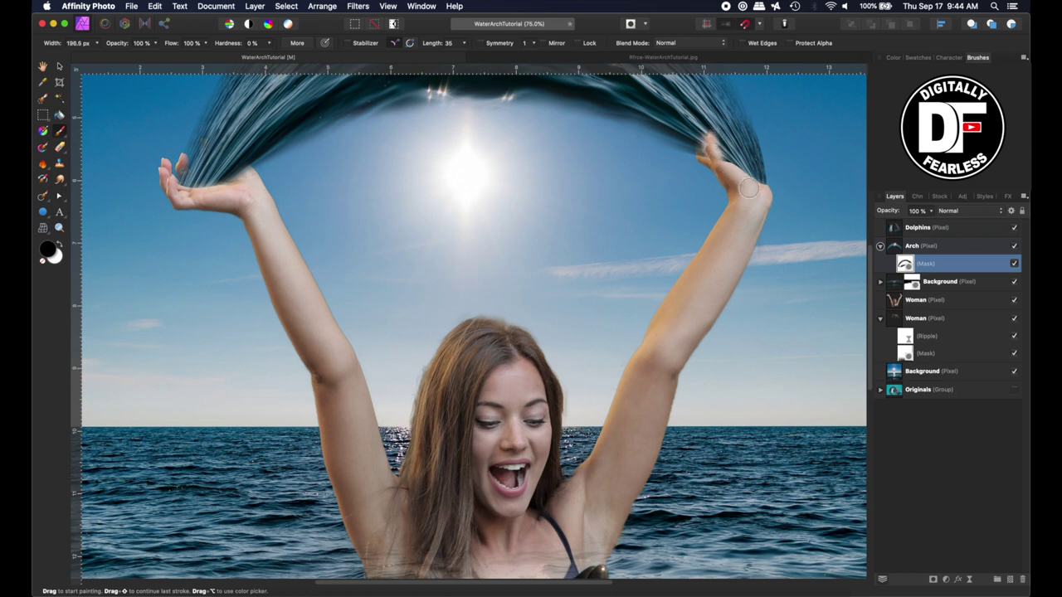
key("bracketright")
key("bracketright")
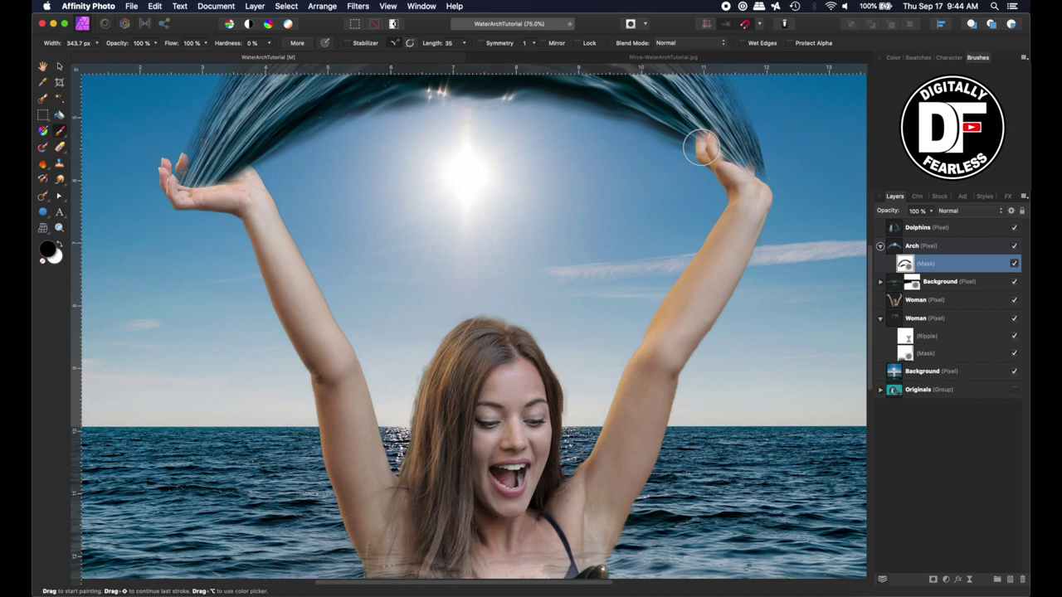
scroll(701, 148, "up", 2)
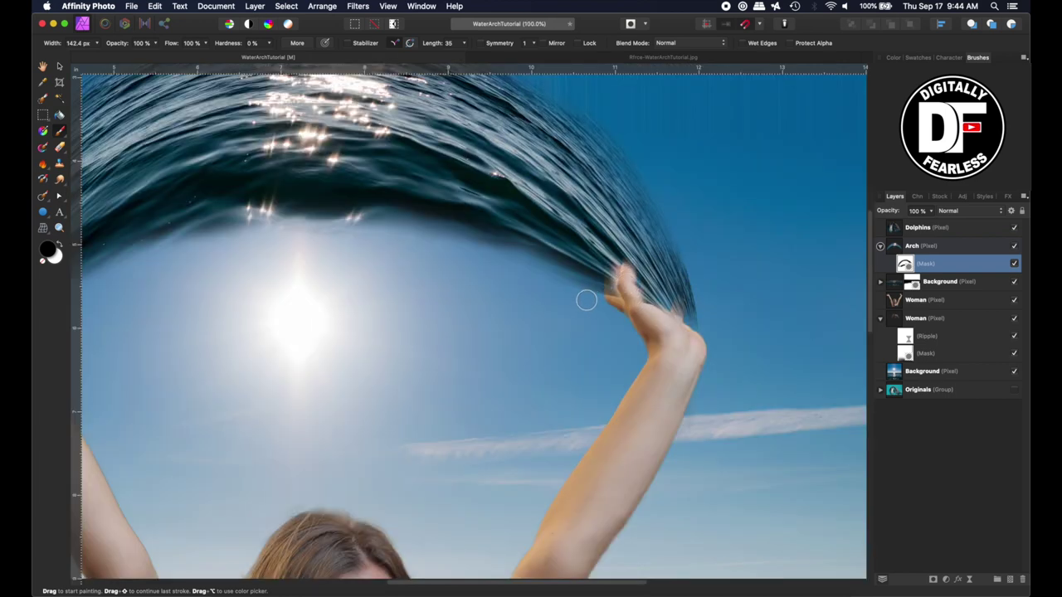
key("x")
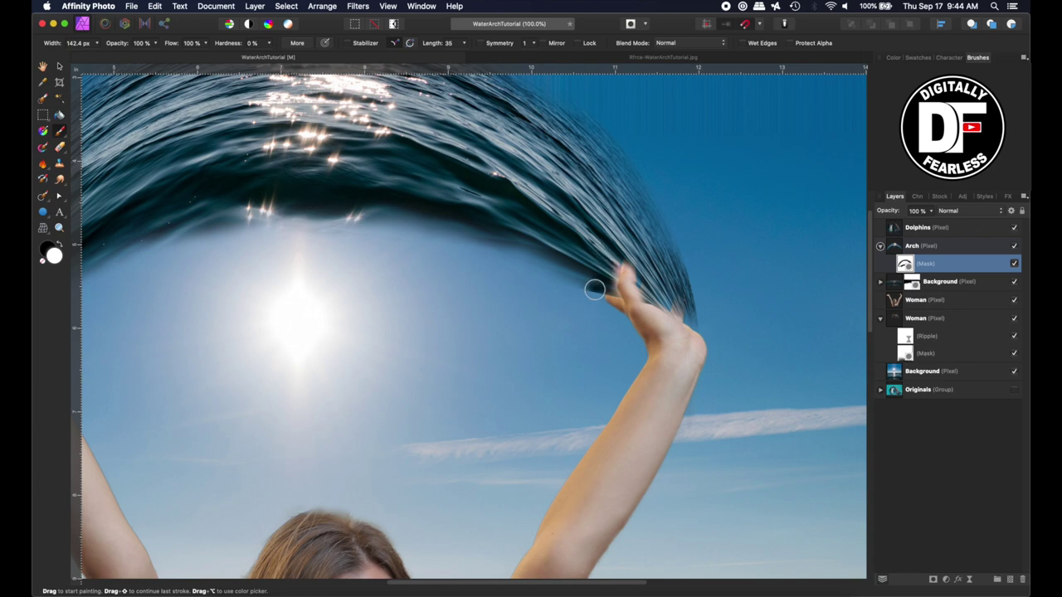
key("x")
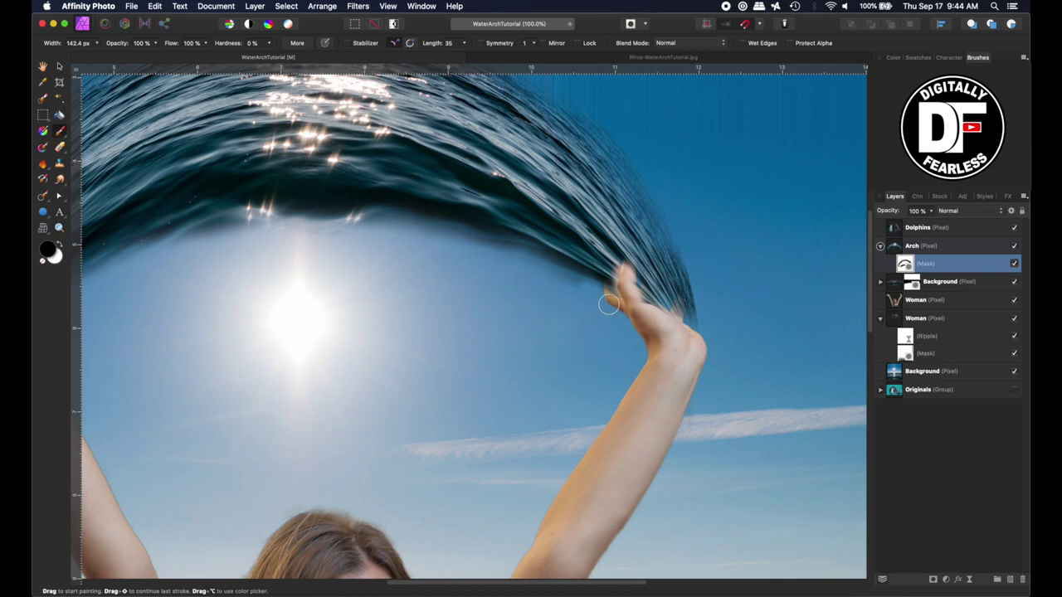
mouse_move(610, 259)
left_mouse_down()
mouse_move(638, 302)
mouse_move(636, 253)
left_mouse_up()
mouse_move(694, 292)
left_mouse_down()
mouse_move(679, 312)
mouse_move(683, 292)
mouse_move(679, 301)
mouse_move(701, 323)
mouse_move(693, 327)
left_mouse_up()
double_click(44, 66)
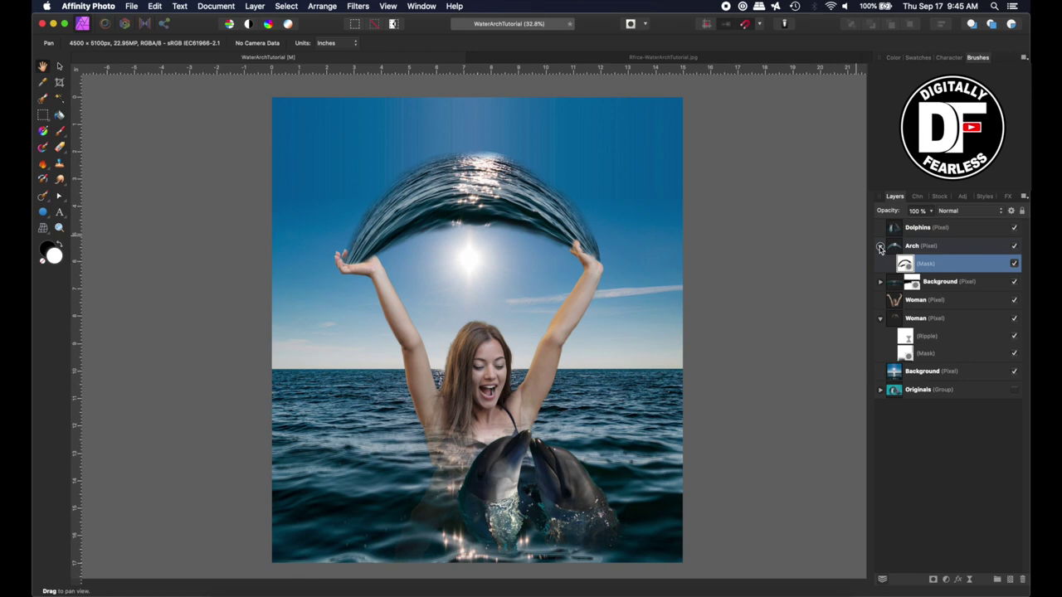
Select the sky above the horizon on the Background layer, duplicate it to its own layer, and deselect.
left_click(881, 247)
left_click(894, 357)
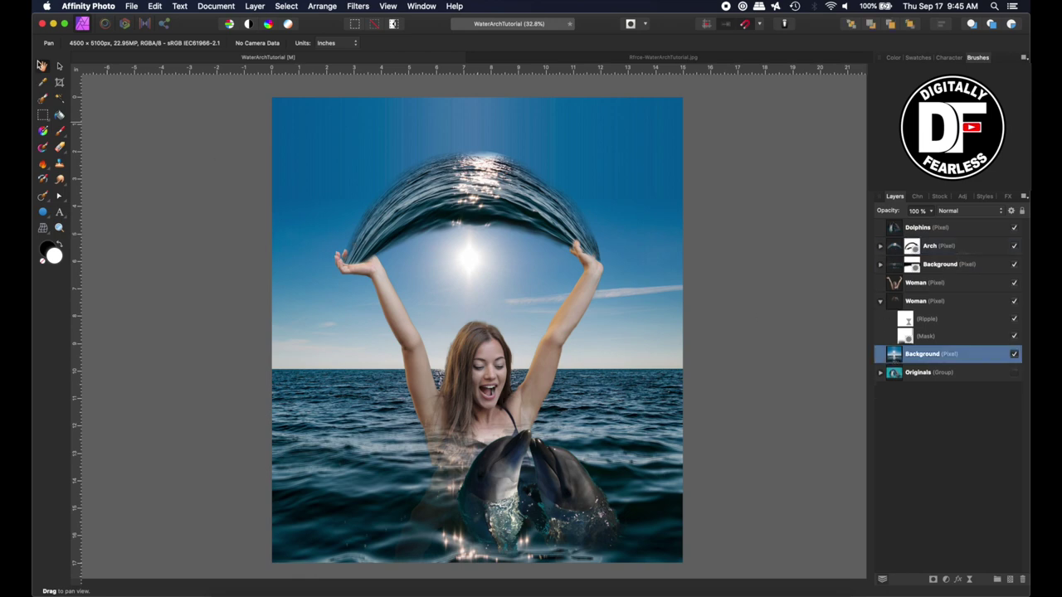
left_click(44, 116)
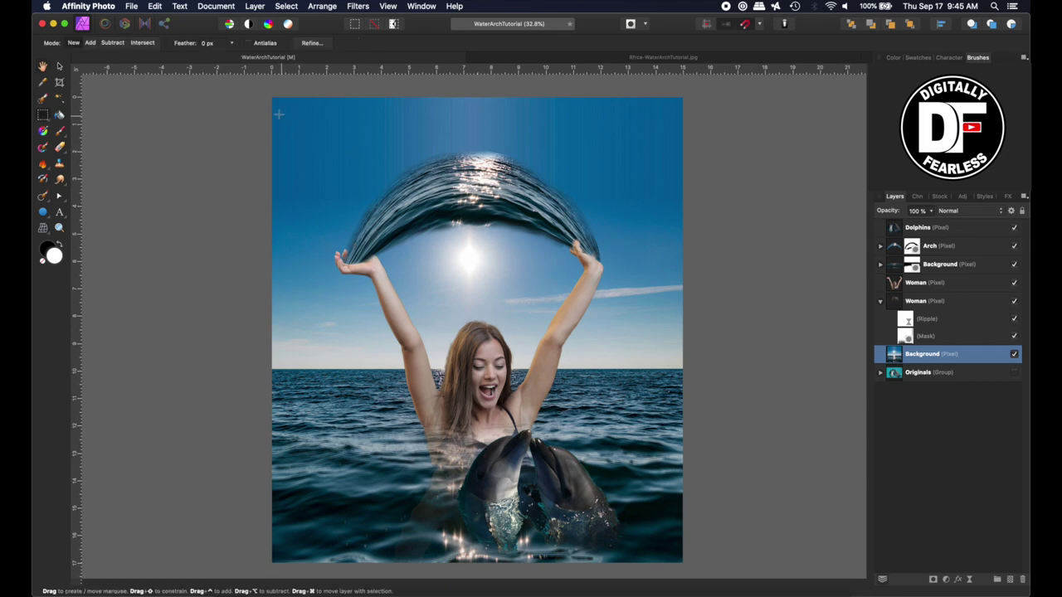
left_click_drag(339, 151, 706, 359)
key("super+j")
left_click(287, 7)
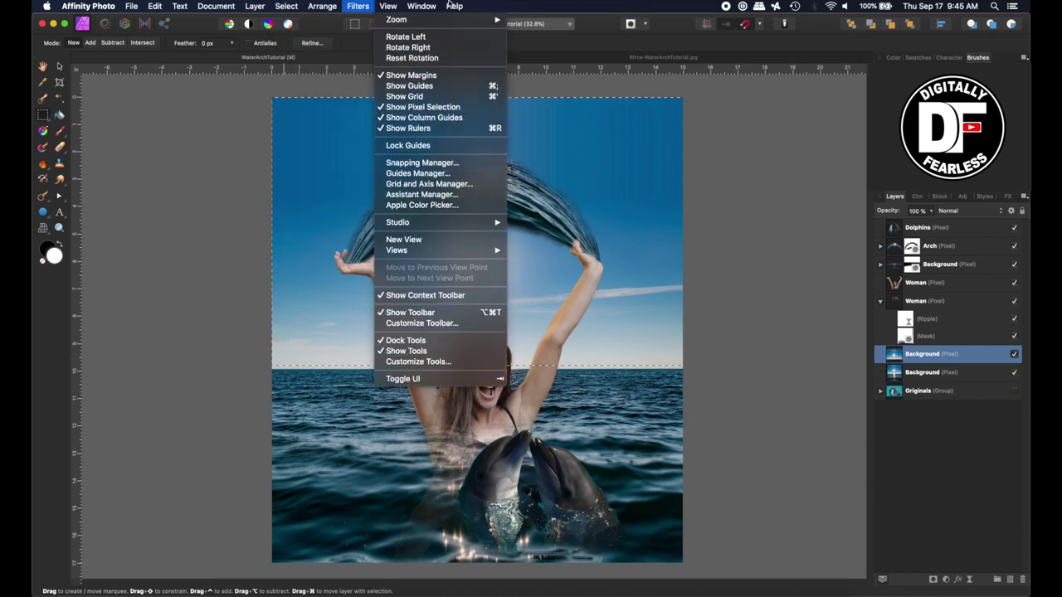
mouse_move(422, 7)
key("super+d")
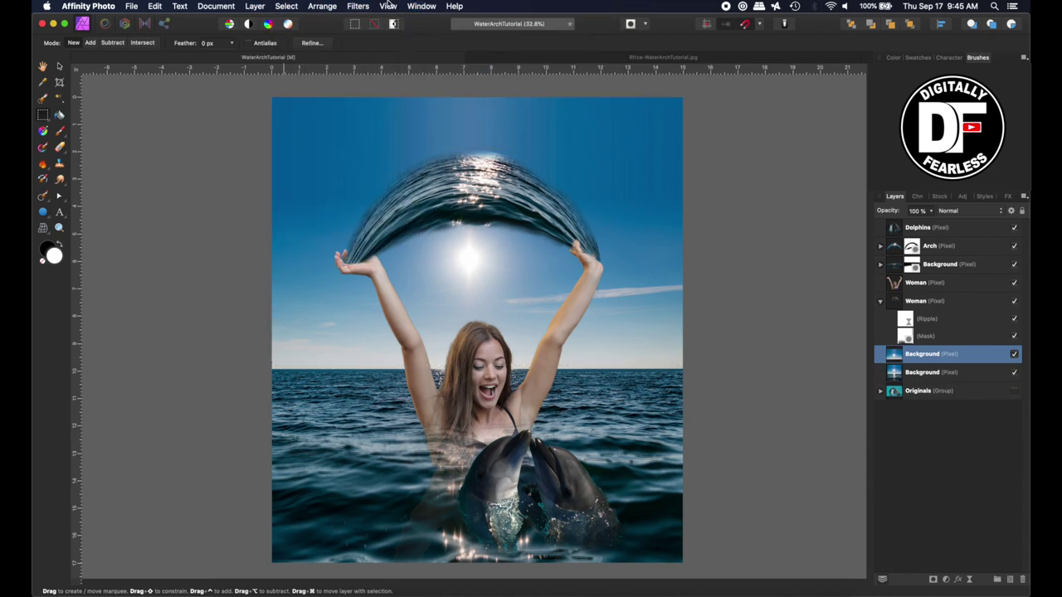
Flip the copied sky layer vertically, fit its upper edge to the canvas, and extend its lower edge to the horizon.
left_click(285, 6)
mouse_move(322, 7)
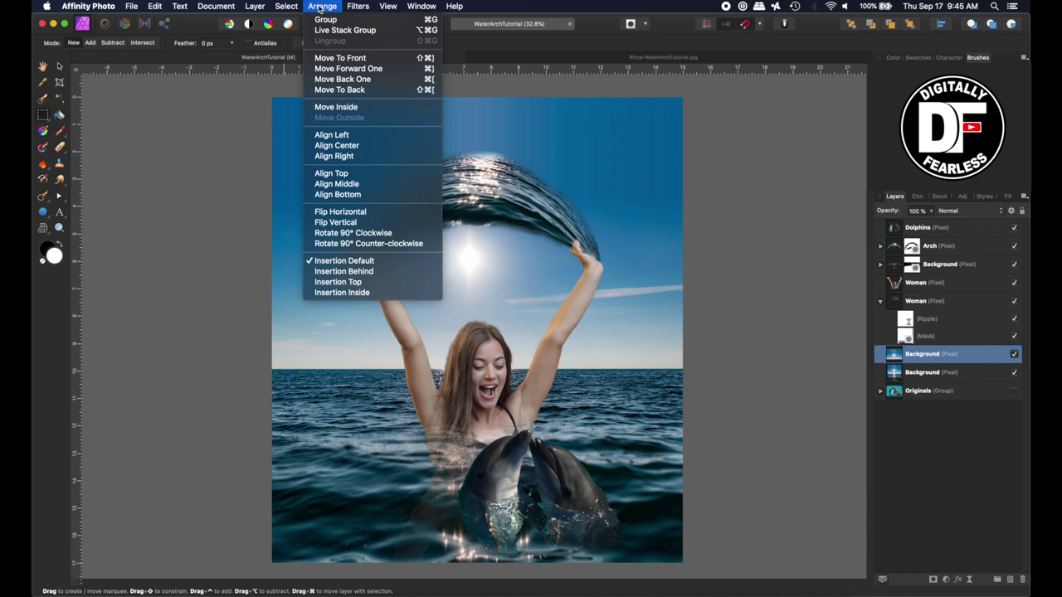
left_click(326, 222)
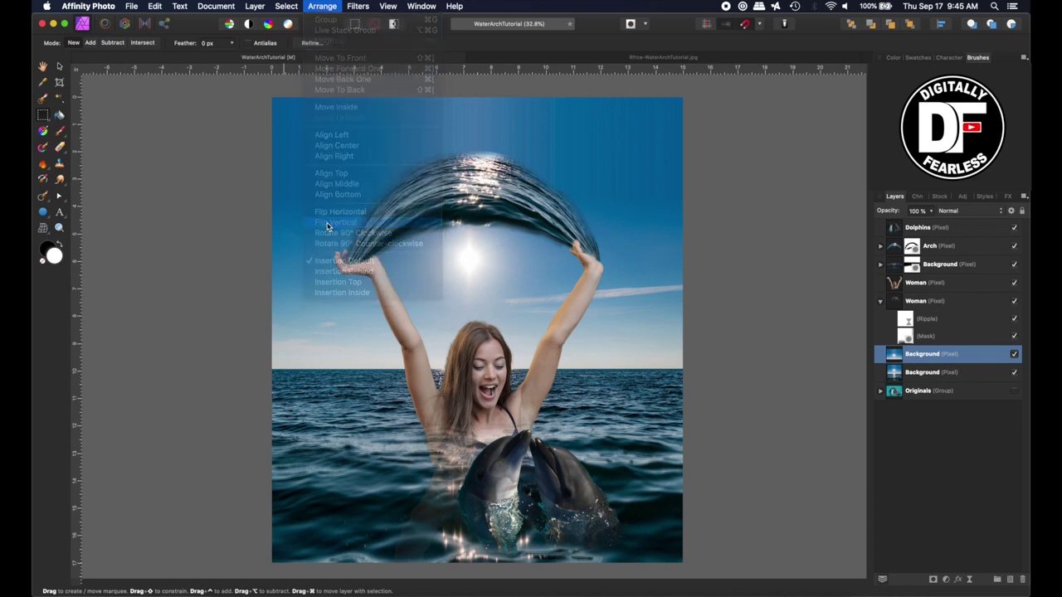
key("v")
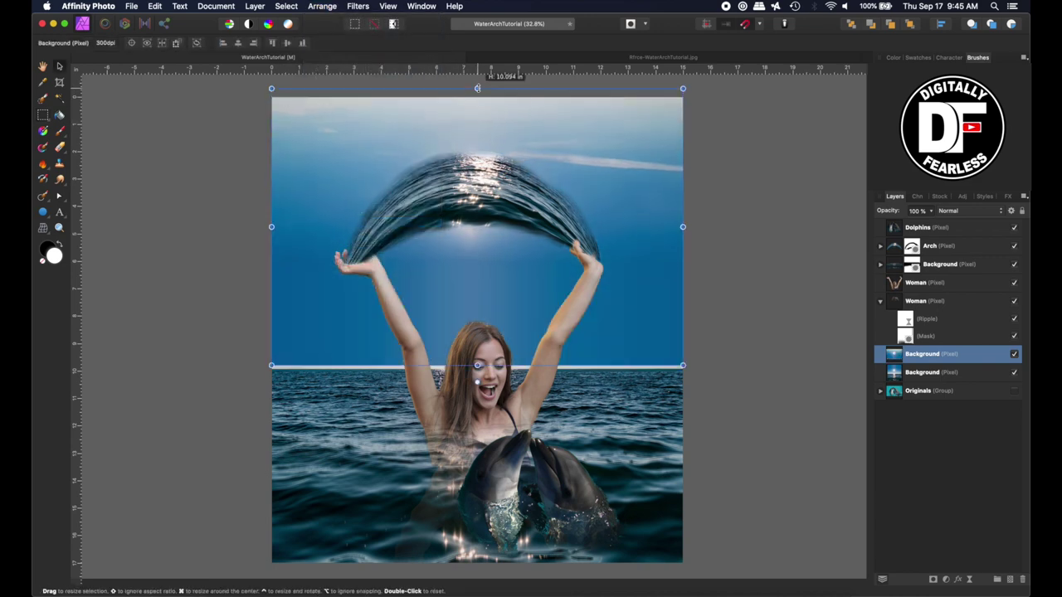
scroll(460, 164, "up", 5)
left_click_drag(460, 164, 465, 312)
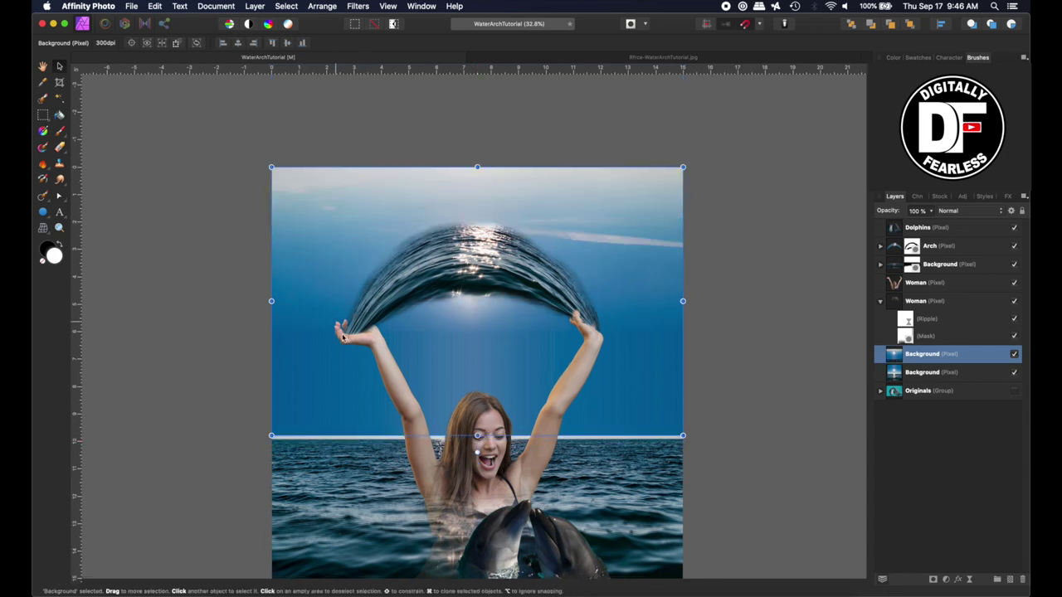
left_click_drag(477, 436, 477, 440)
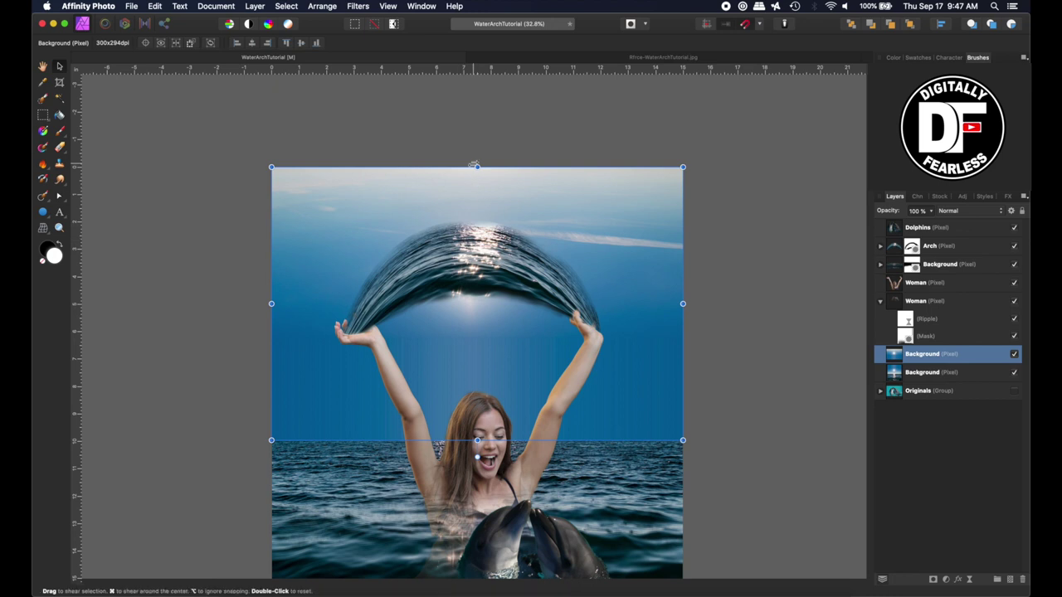
Stretch the flipped sky up past the canvas until the sun sits above the arch, and pull its lower edge slightly over the water.
left_click_drag(477, 164, 493, 118)
left_click(737, 379)
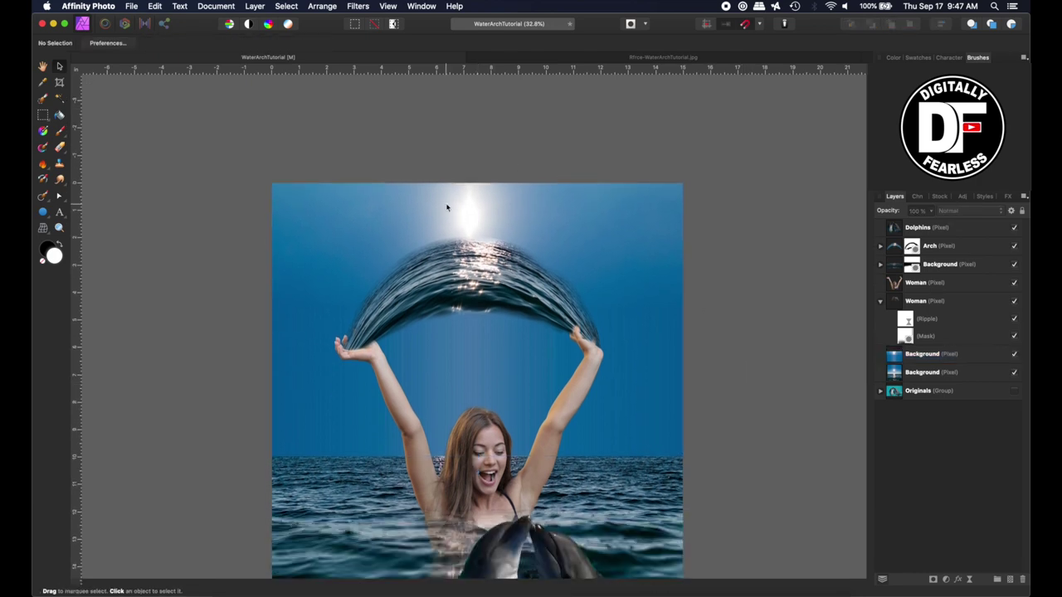
scroll(485, 429, "down", 3)
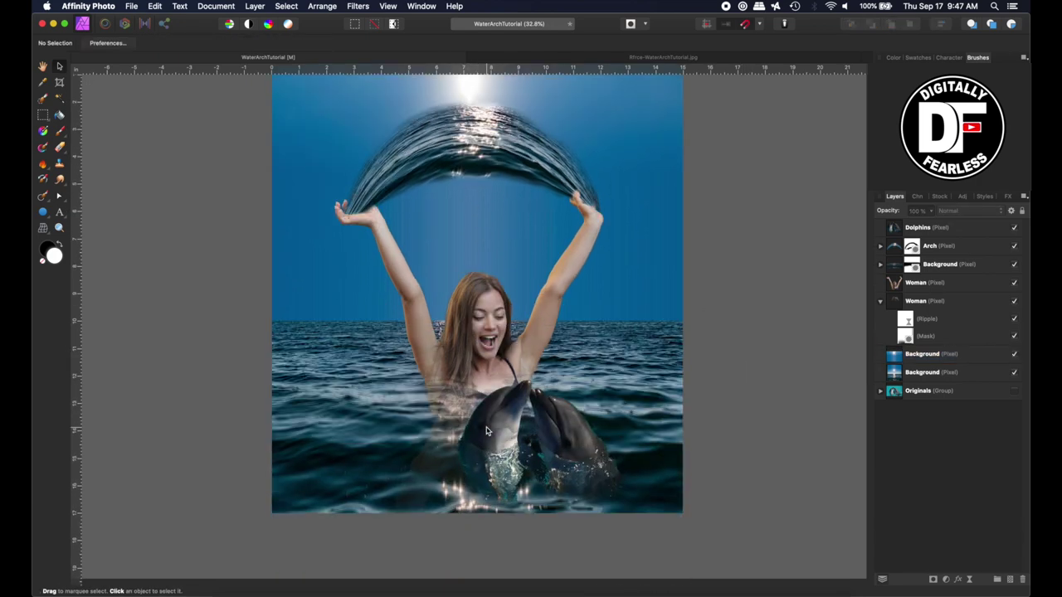
left_click(321, 304)
left_click_drag(480, 323, 477, 333)
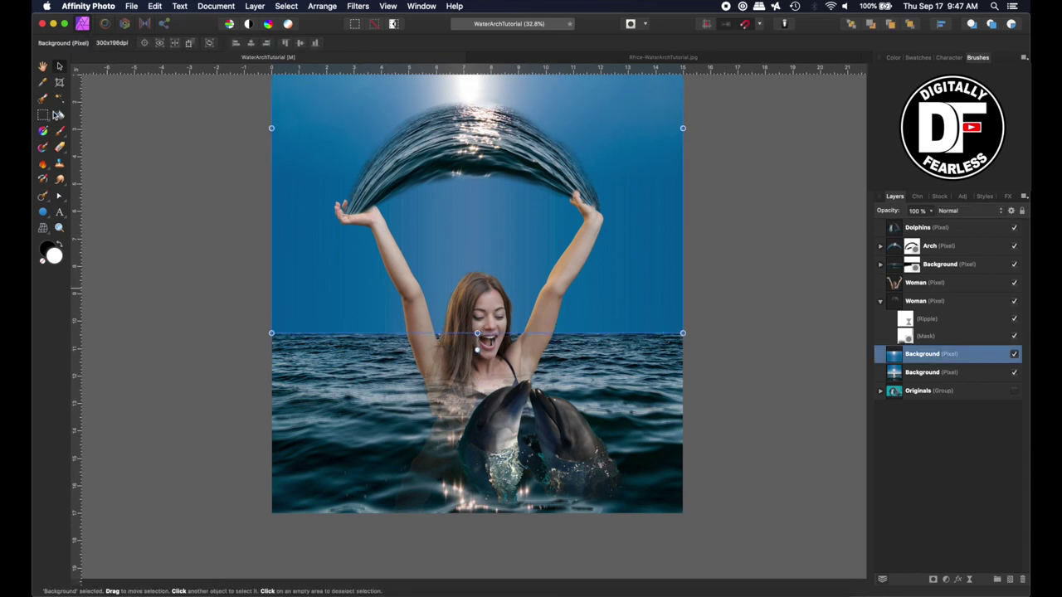
Add a mask to the flipped sky layer and prepare a larger soft black brush for painting on it.
left_click(932, 580)
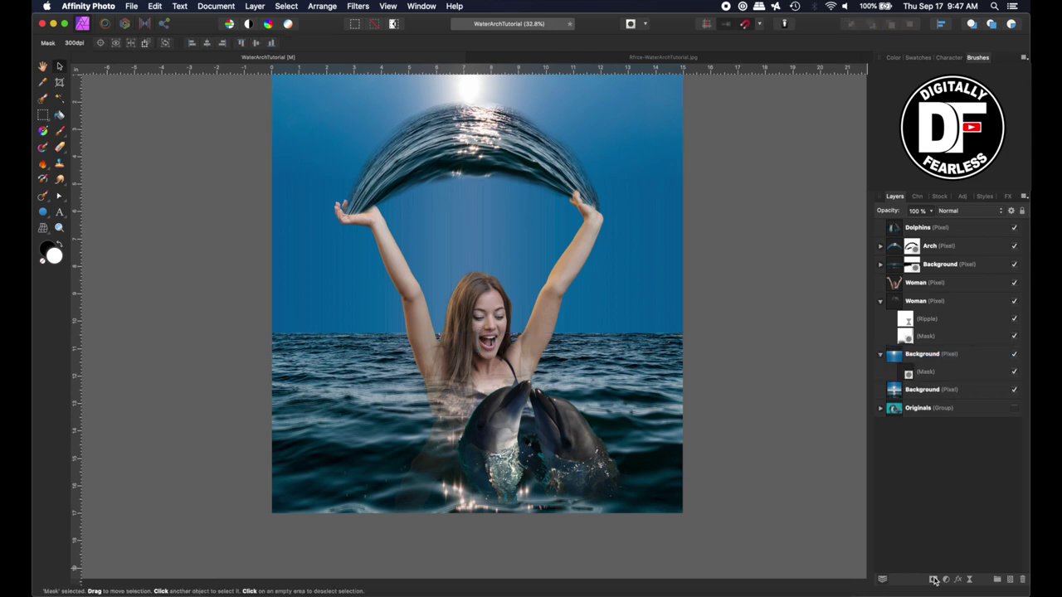
left_click(924, 371)
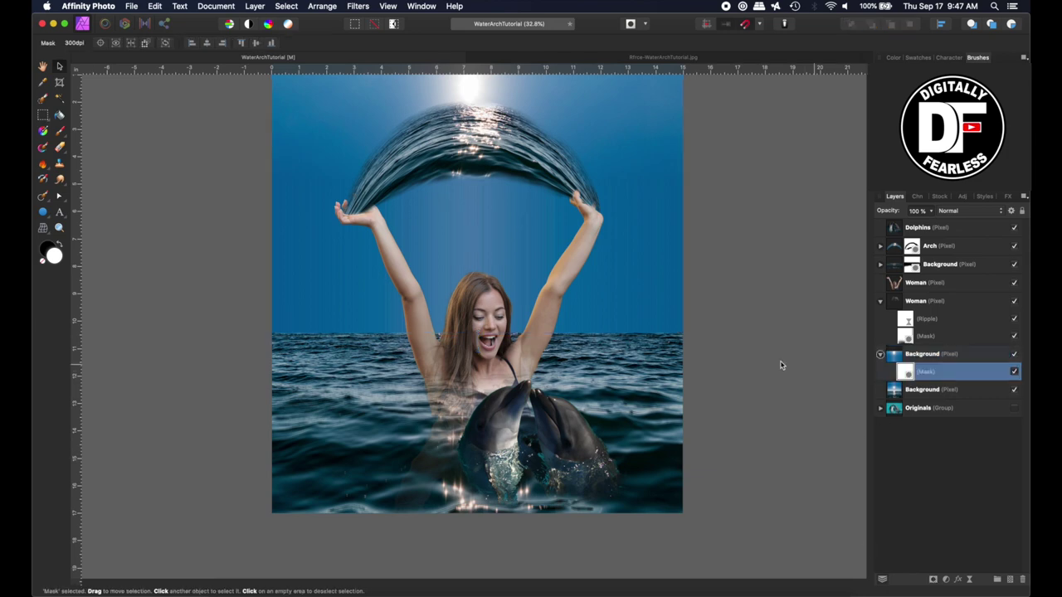
left_click(60, 131)
left_click(59, 247)
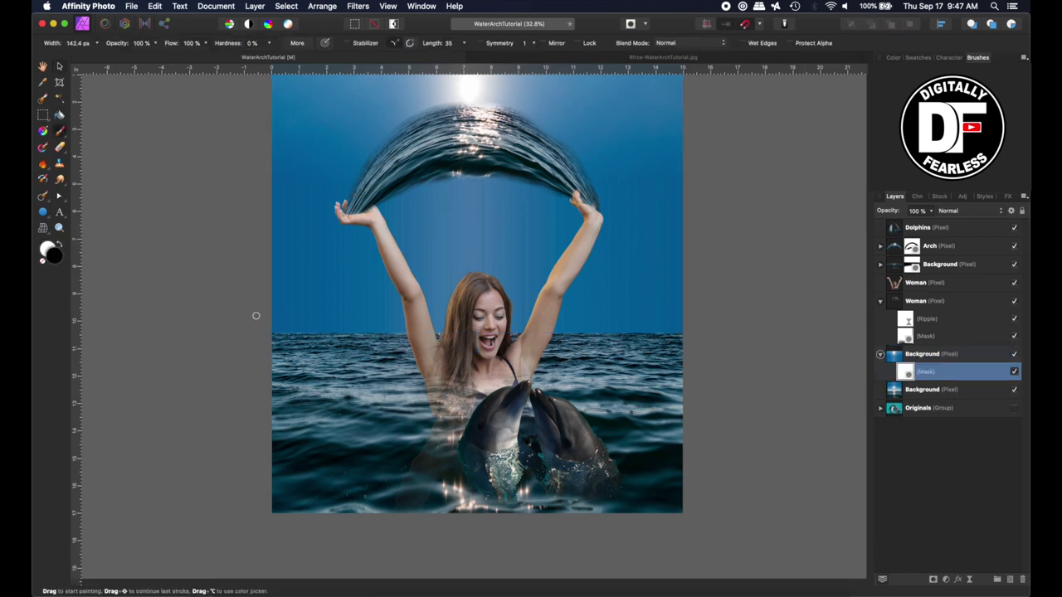
key("bracketright")
key("bracketright")
key("bracketright")
Pull the flipped sky layer's lower edge slightly farther down over the water.
left_click(58, 65)
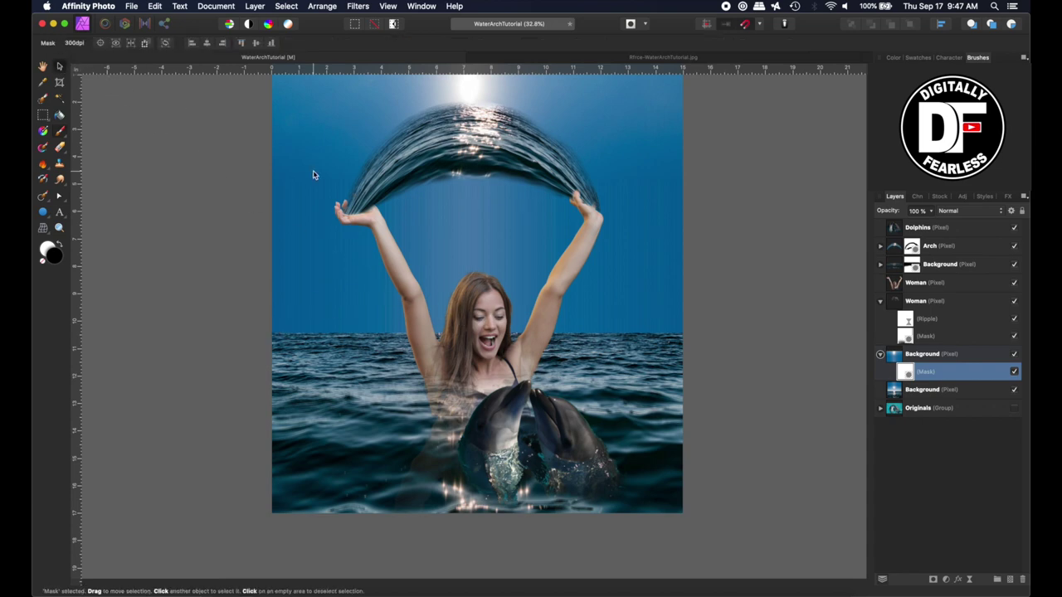
left_click(483, 355)
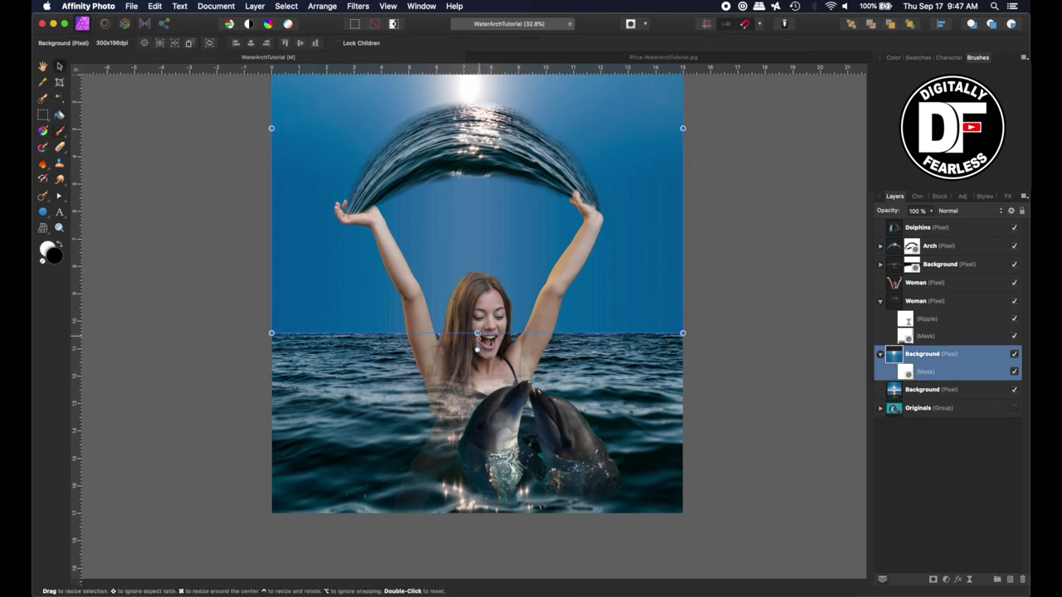
left_click_drag(477, 334, 477, 347)
Paint black along the whole horizon on the flipped sky's mask to blend the sky into the water.
key("b")
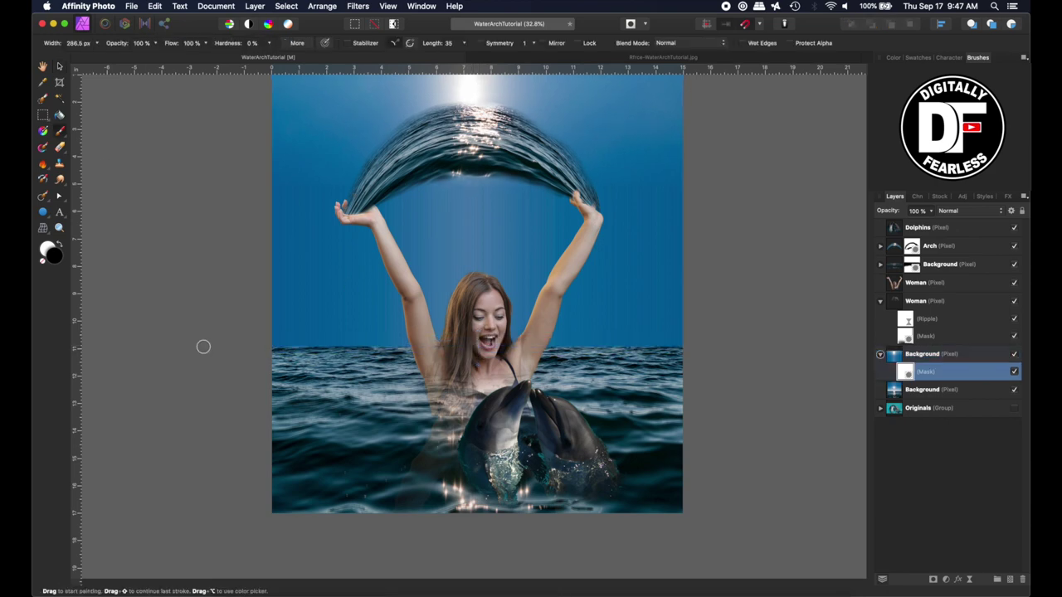
left_click_drag(273, 346, 692, 348)
key("h")
scroll(152, 152, "up", 2)
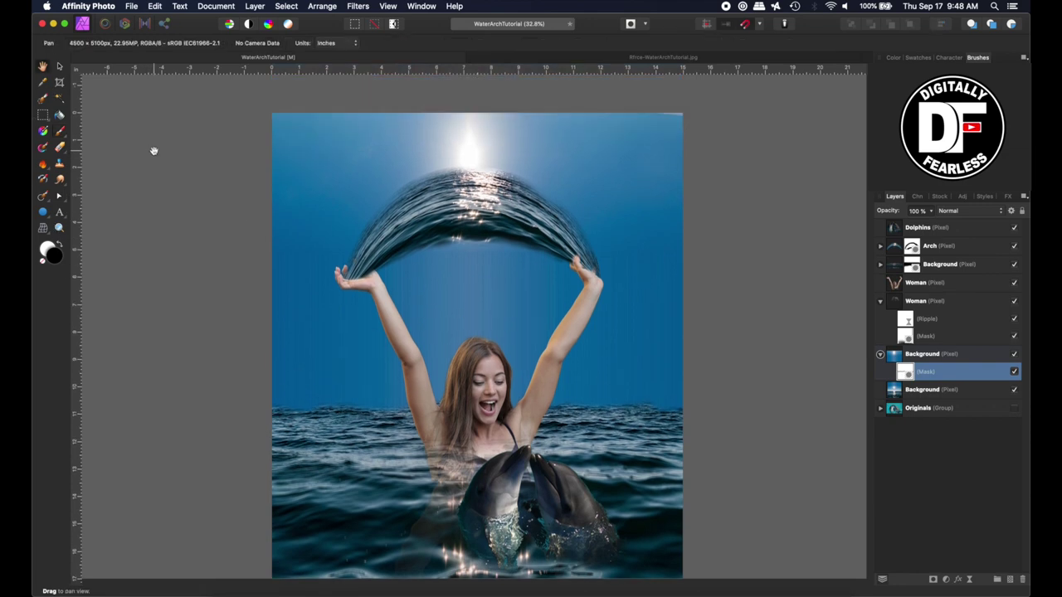
scroll(154, 151, "down", 1)
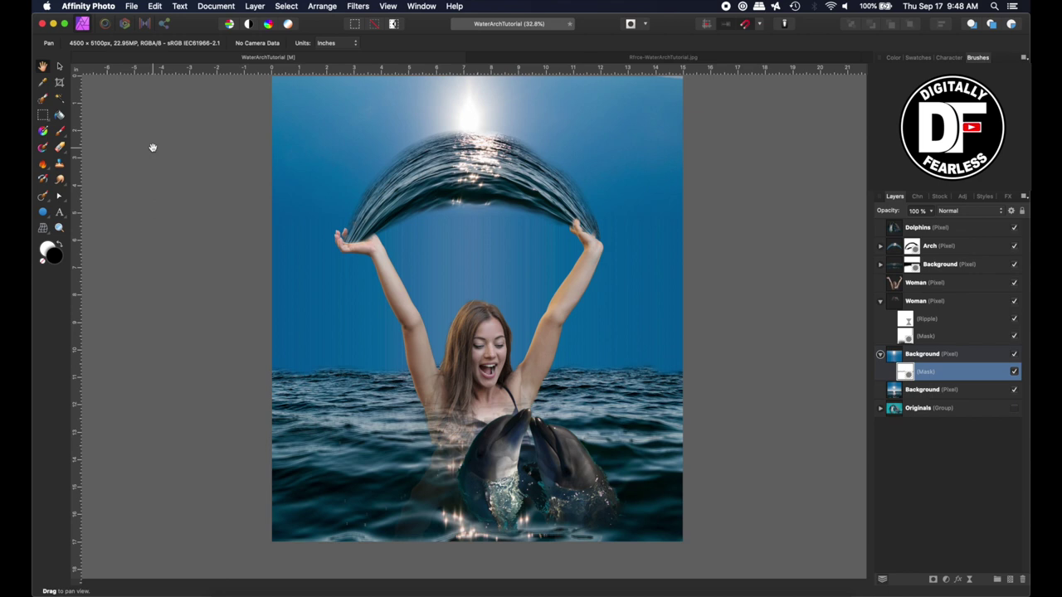
Add a Curves adjustment to the upper Woman layer and lower the shadows and highlights slightly to darken her.
left_click(896, 284)
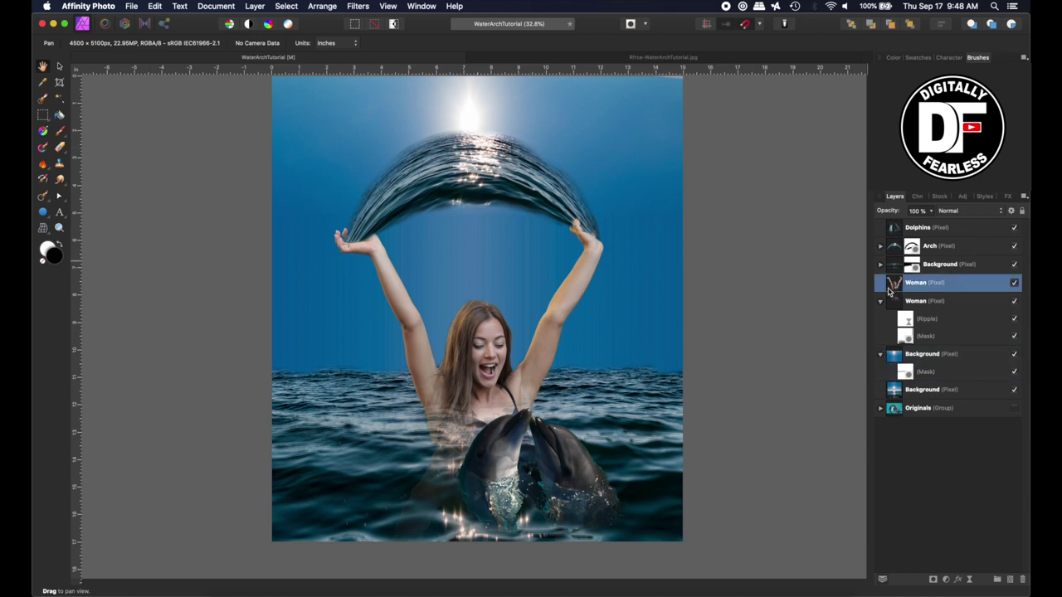
left_click(947, 581)
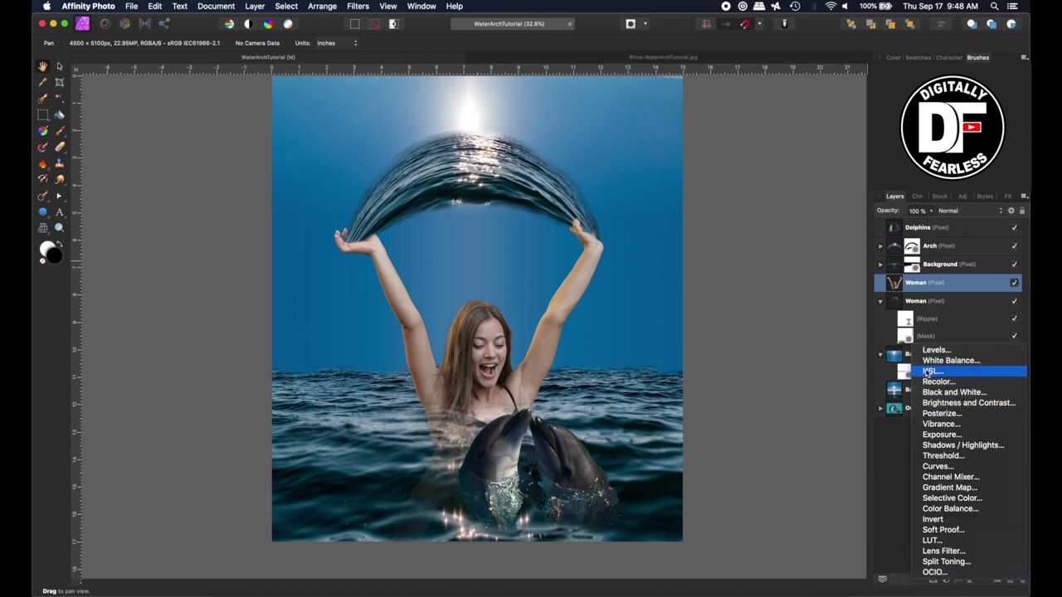
left_click(930, 468)
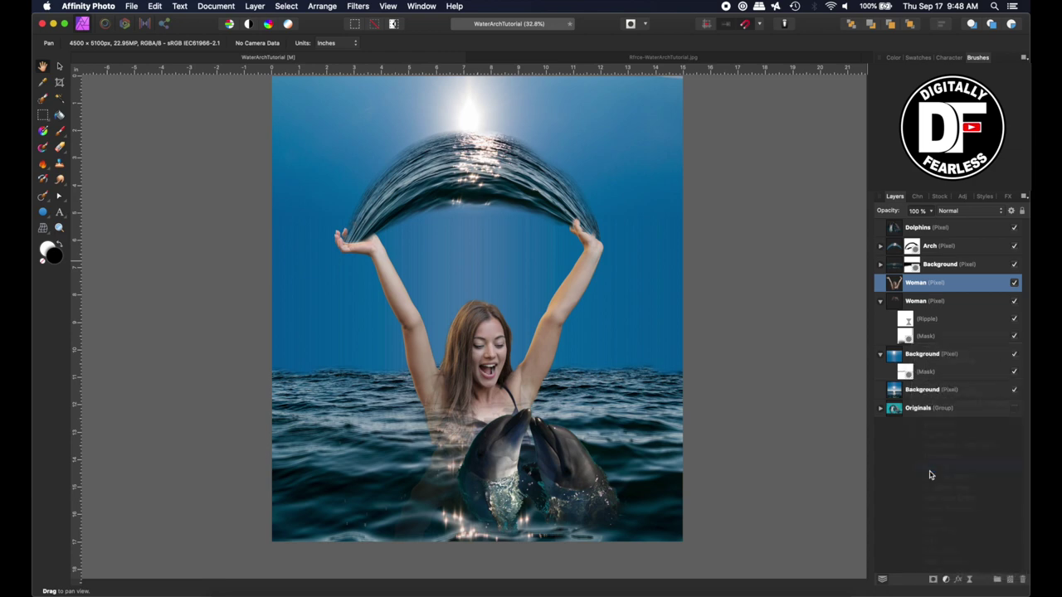
mouse_move(793, 383)
left_mouse_down()
mouse_move(802, 403)
mouse_move(803, 378)
left_mouse_up()
left_click_drag(703, 481, 704, 488)
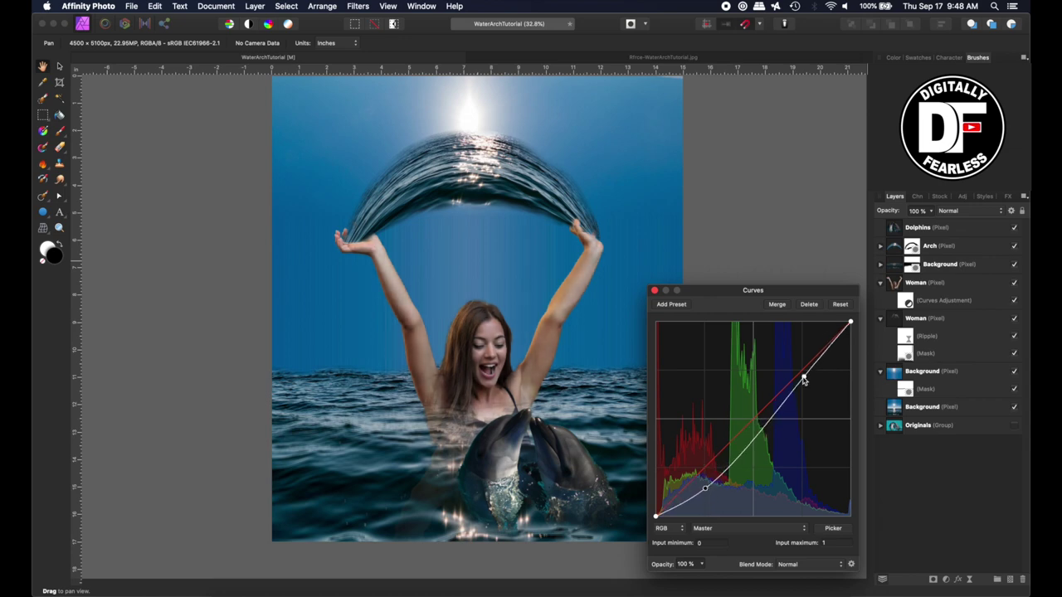
left_click_drag(803, 379, 801, 376)
left_click(655, 292)
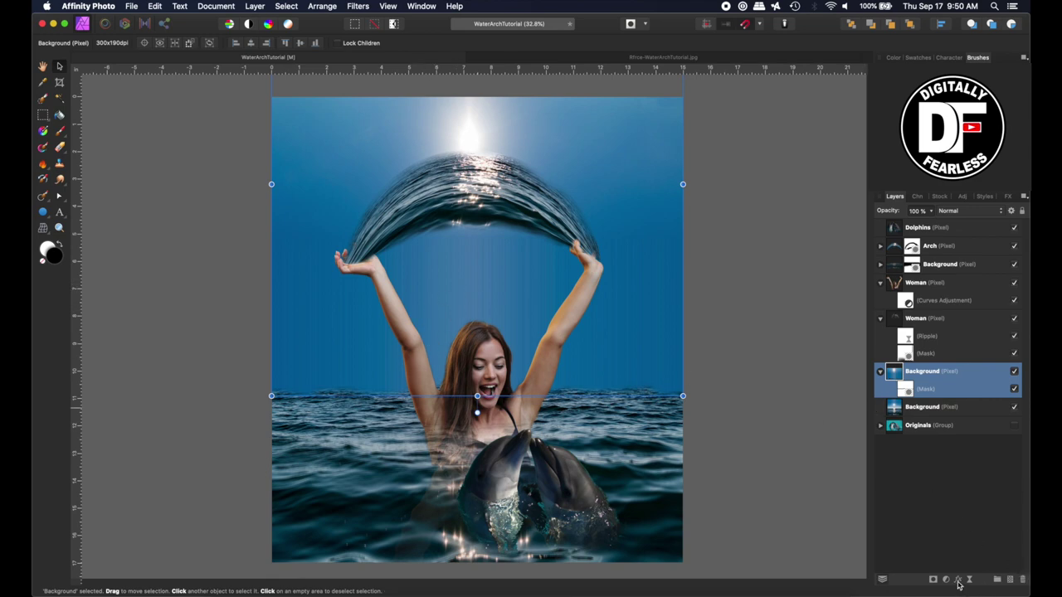
Apply a Gaussian Blur layer effect with an 86 px radius and Preserve alpha to the flipped sky layer.
left_click(958, 580)
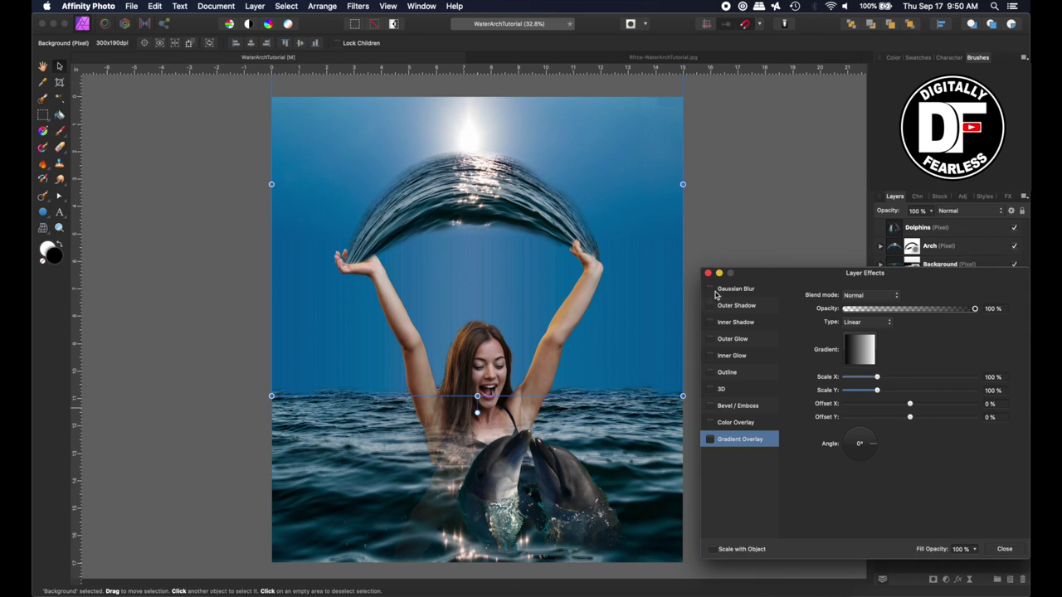
left_click(711, 289)
left_click(751, 292)
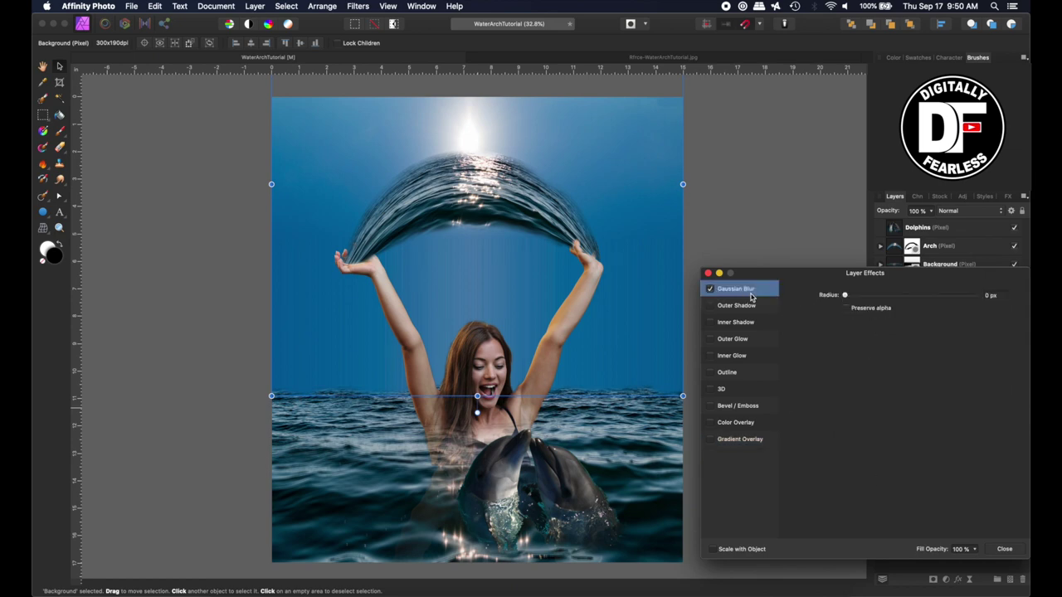
left_click(845, 296)
left_click_drag(846, 295, 972, 304)
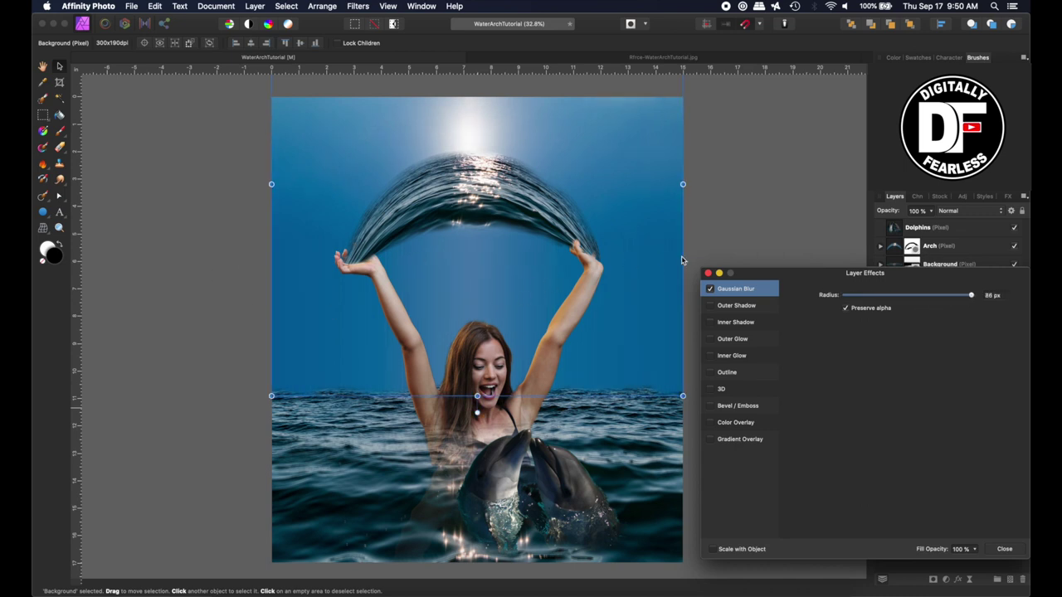
left_click(708, 274)
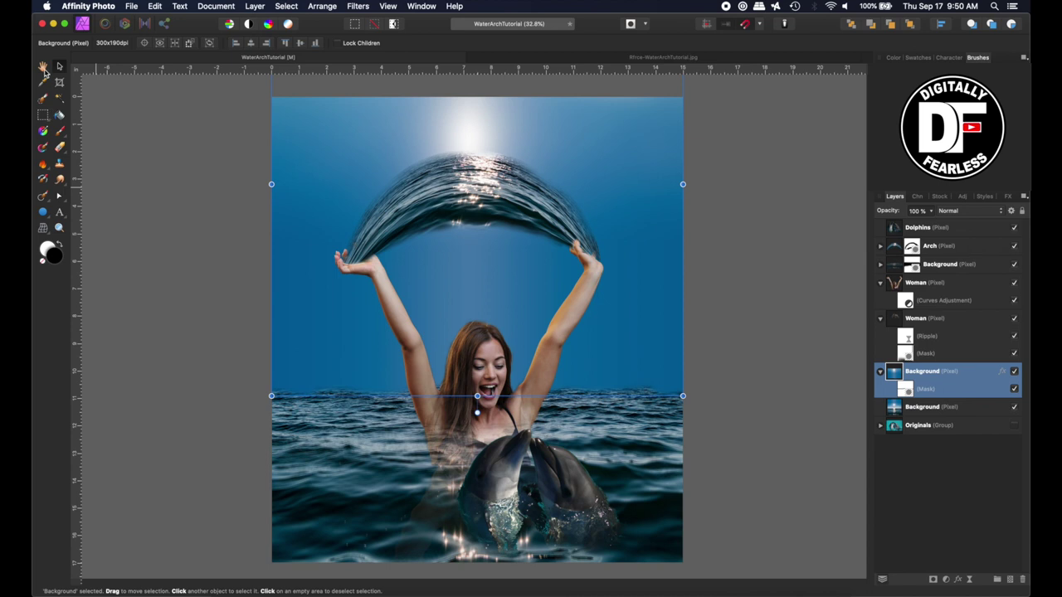
Merge all visible layers into a new pixel layer above the Dolphins layer.
left_click(43, 67)
scroll(771, 323, "up", 2)
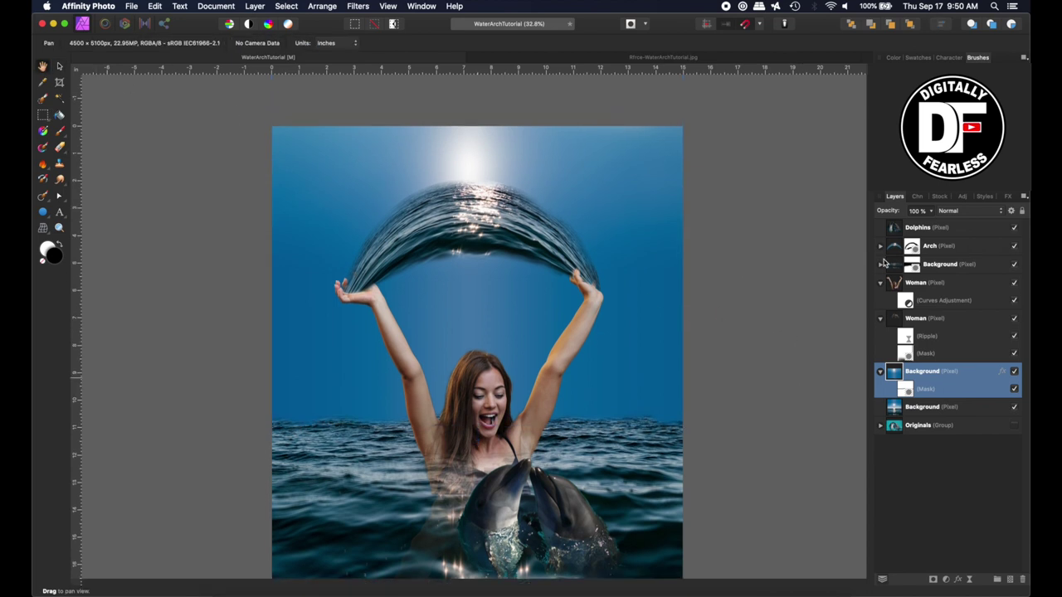
left_click(894, 228)
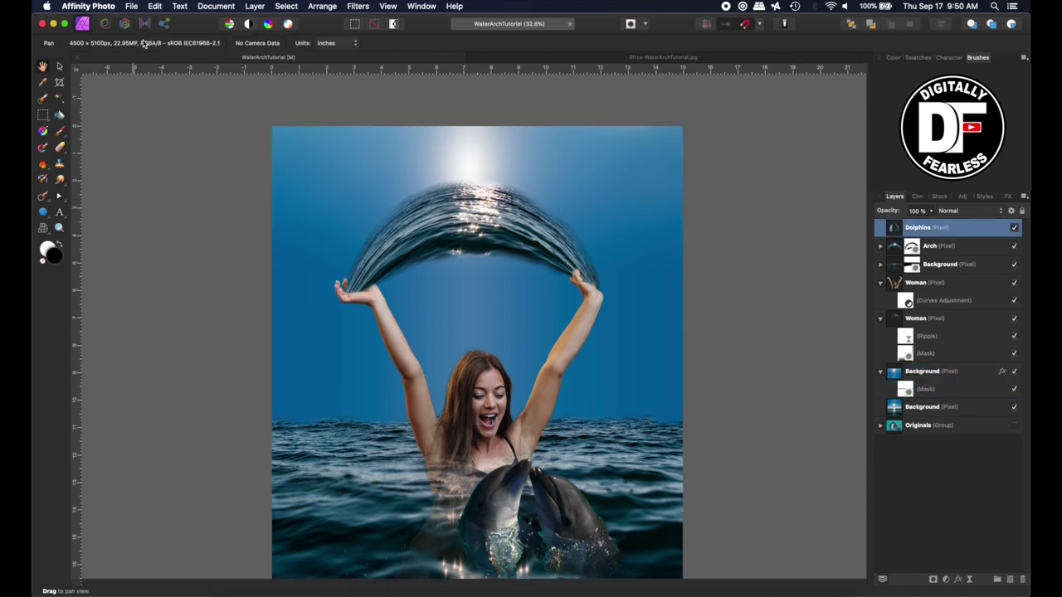
left_click(247, 6)
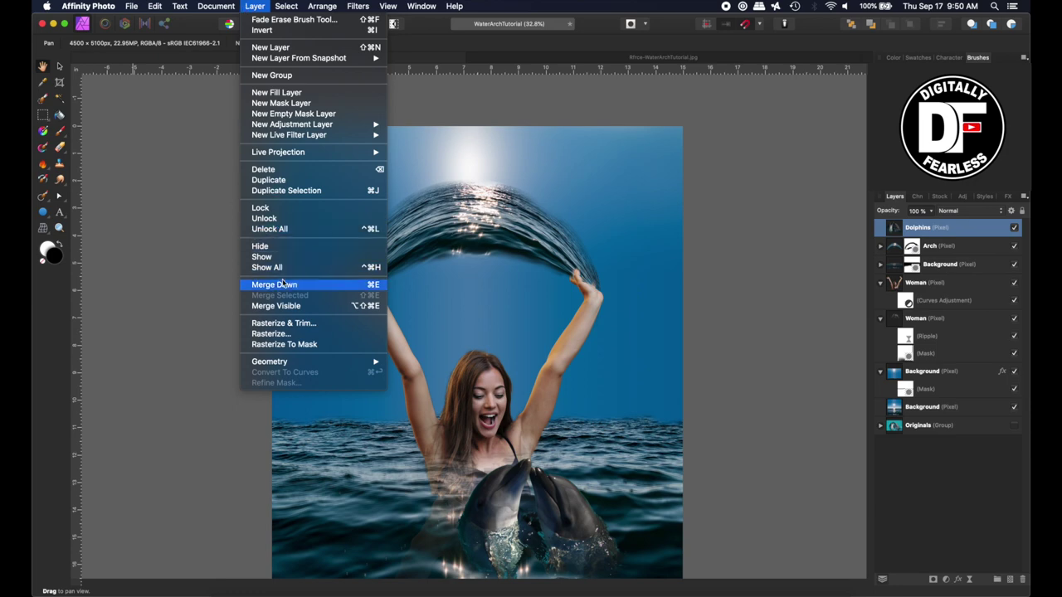
left_click(286, 306)
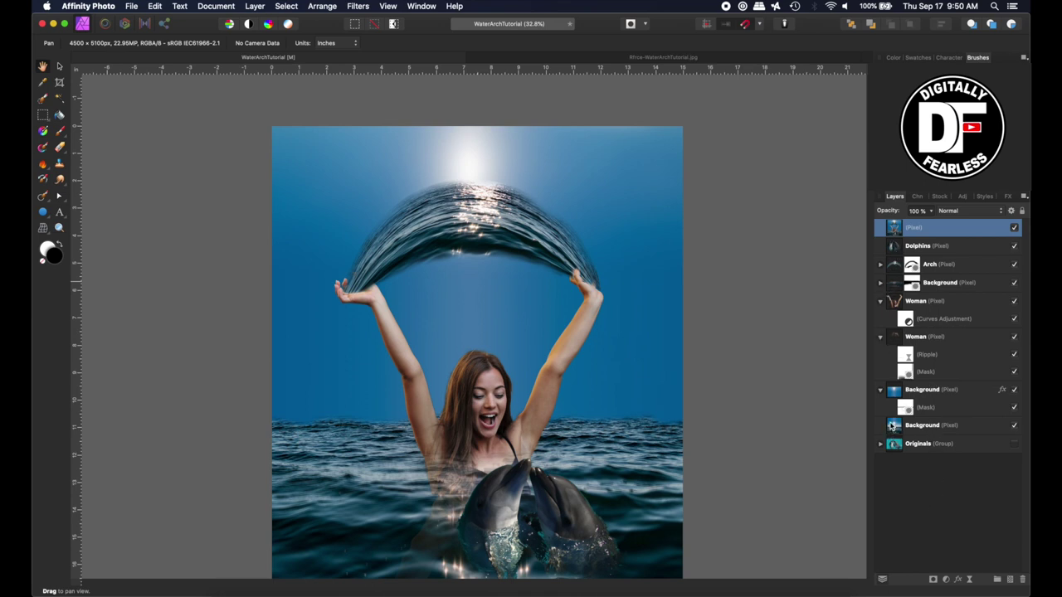
Group the layers from Dolphins down to the lowest Background and hide the group.
left_click(892, 425)
left_click(893, 248, "shift")
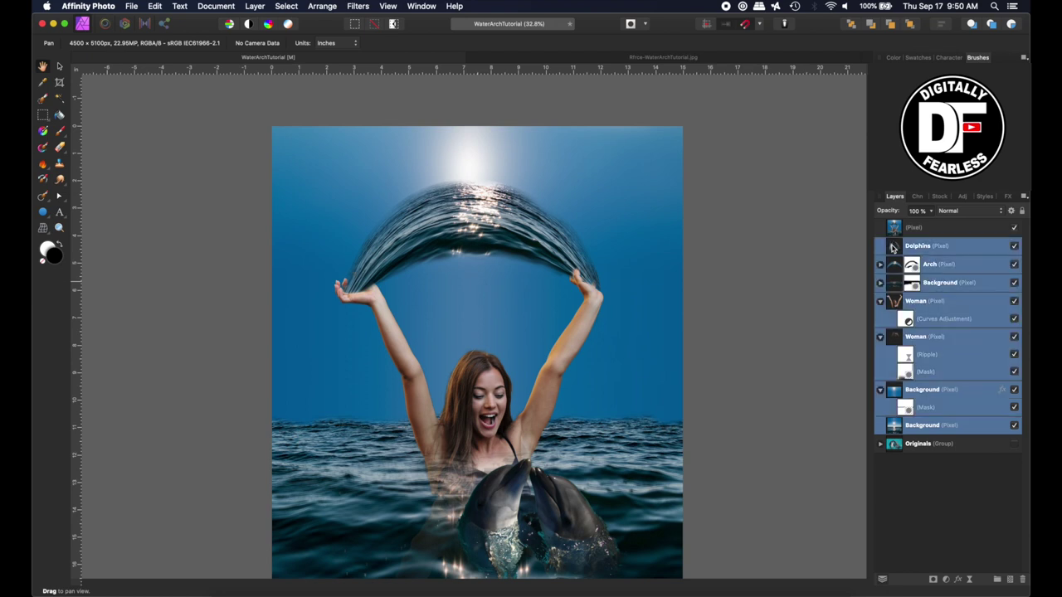
key("super+g")
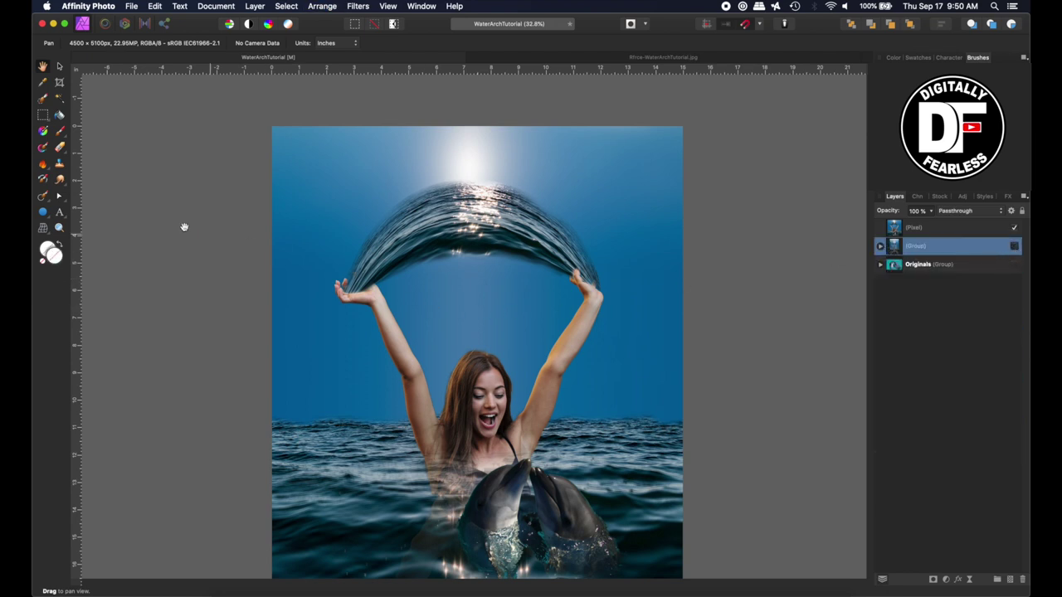
Add a Gradient Map adjustment to the merged pixel layer.
left_click(60, 67)
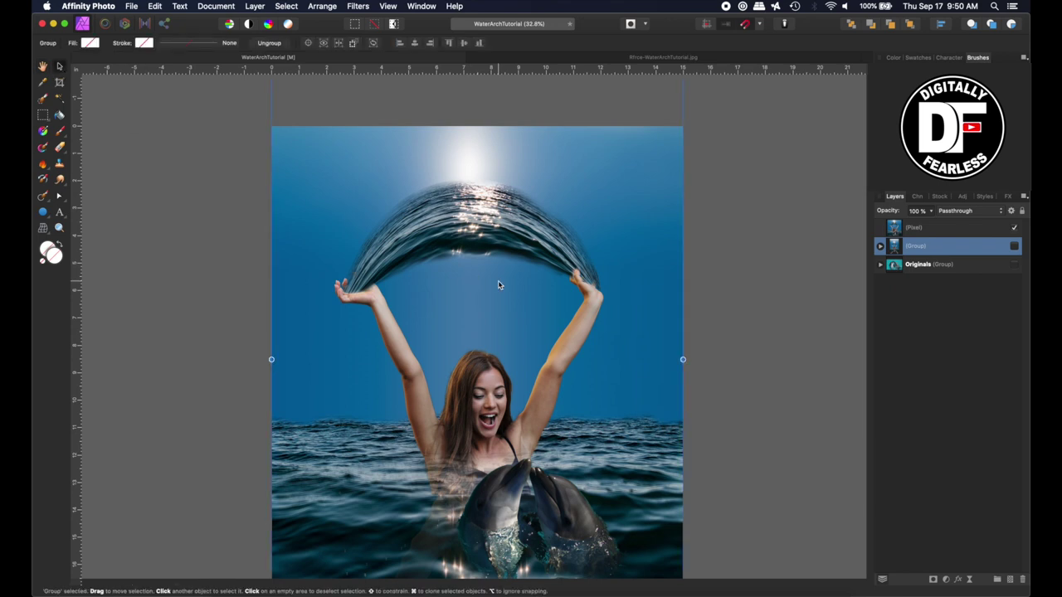
scroll(498, 285, "down", 3)
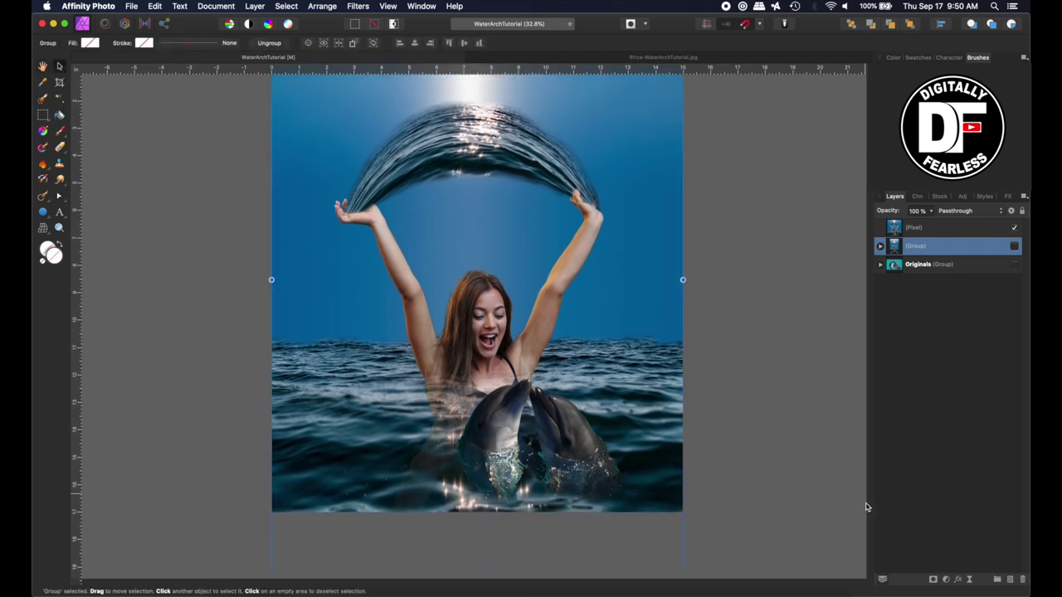
key("alt+]")
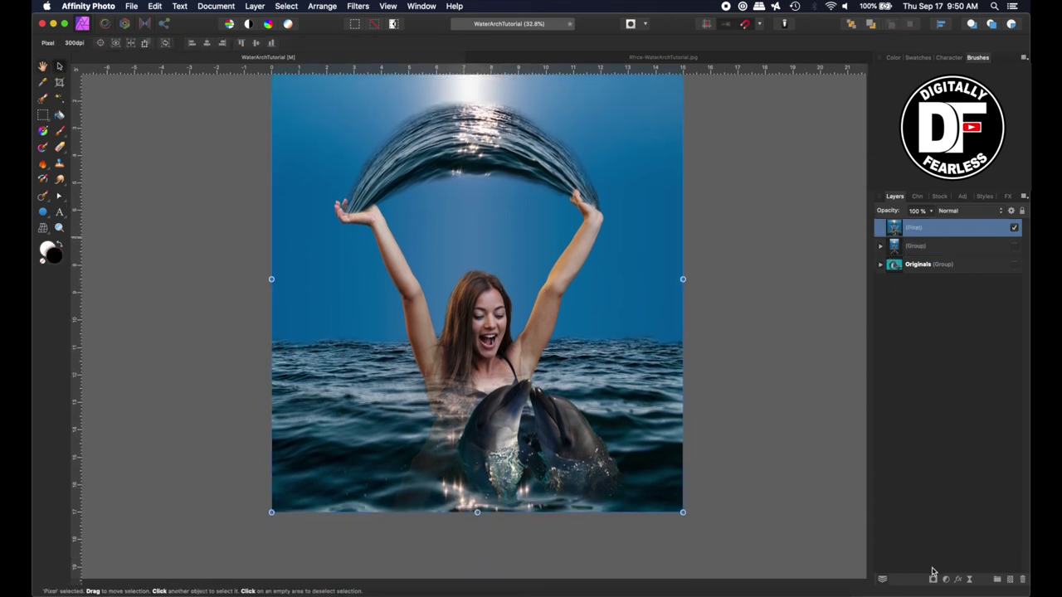
left_click(947, 579)
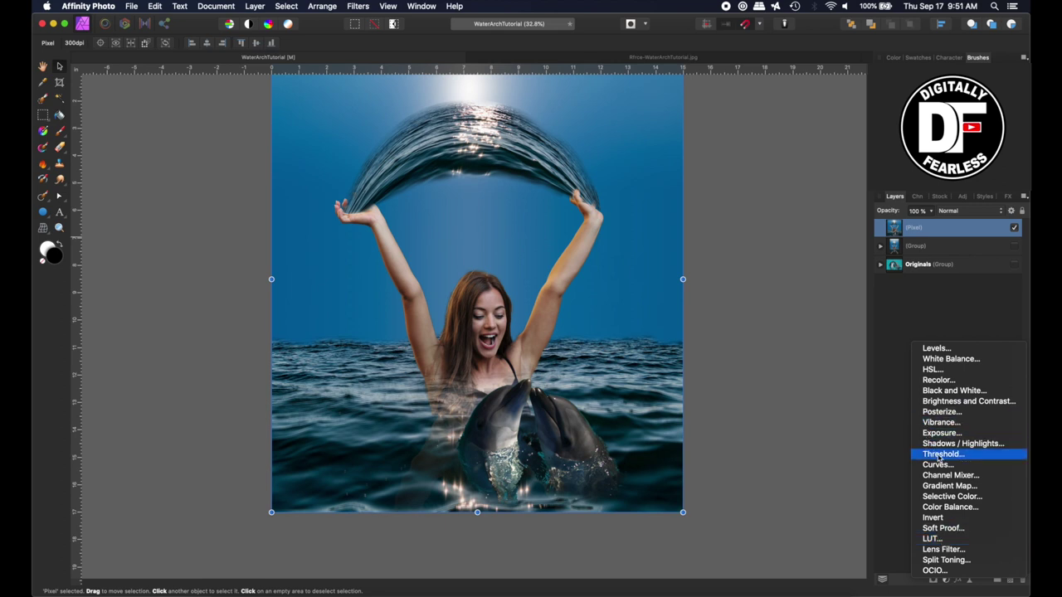
left_click(948, 487)
left_click_drag(719, 452, 755, 381)
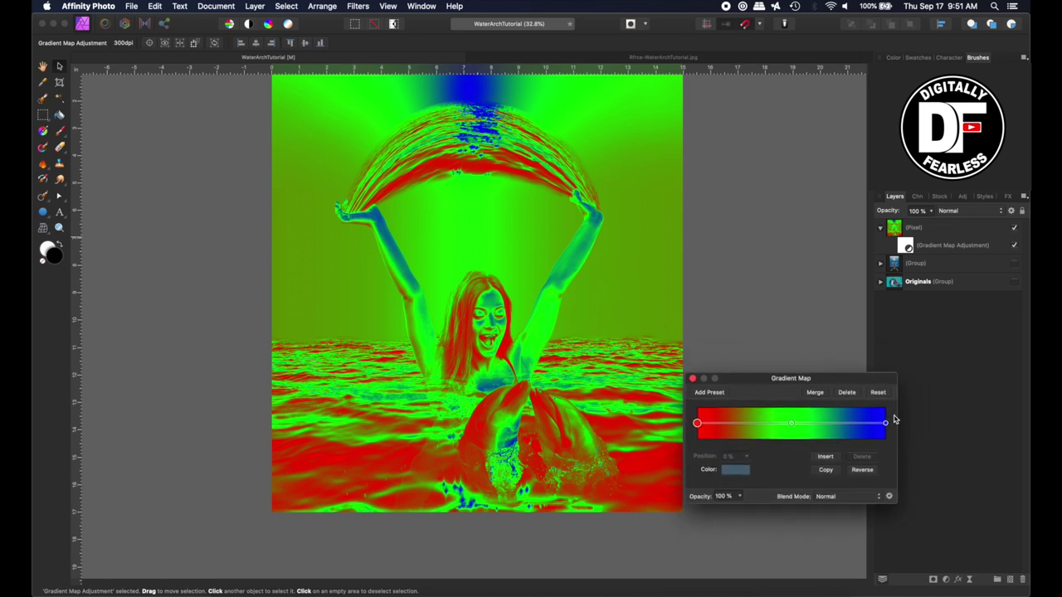
scroll(608, 283, "up", 2)
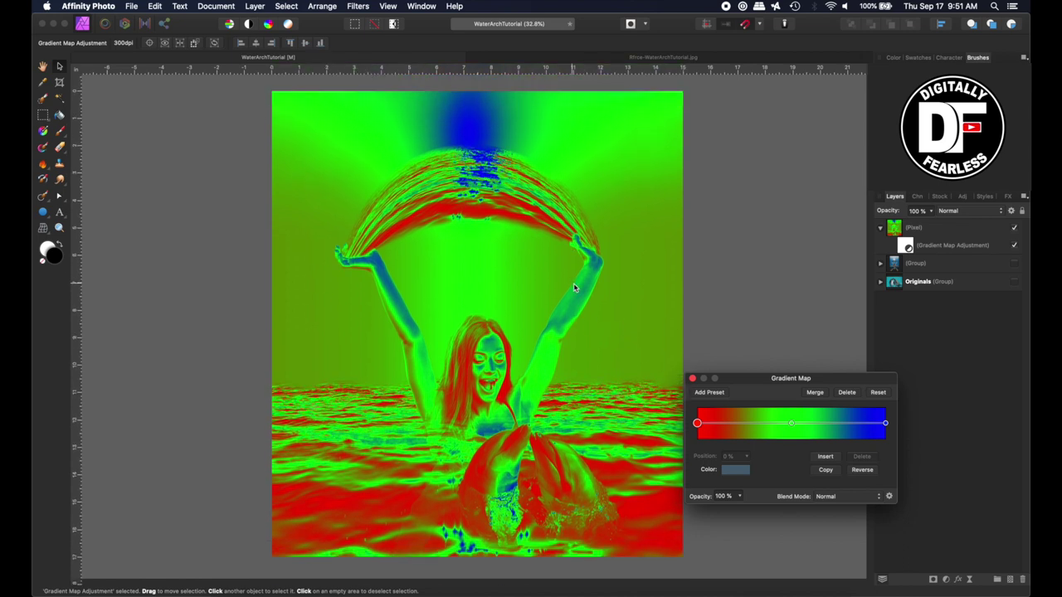
left_click(639, 299)
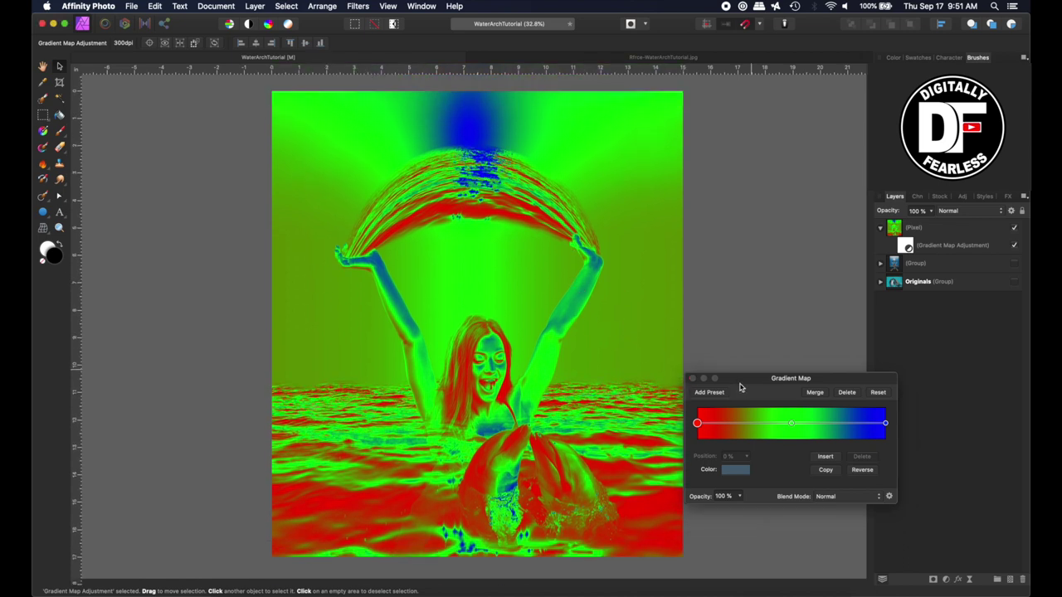
Hide the Gradient Map adjustment and set its 0% stop to a near-black blue (H 208, S 90, L 4) sampled from the dark water.
left_click(1014, 246)
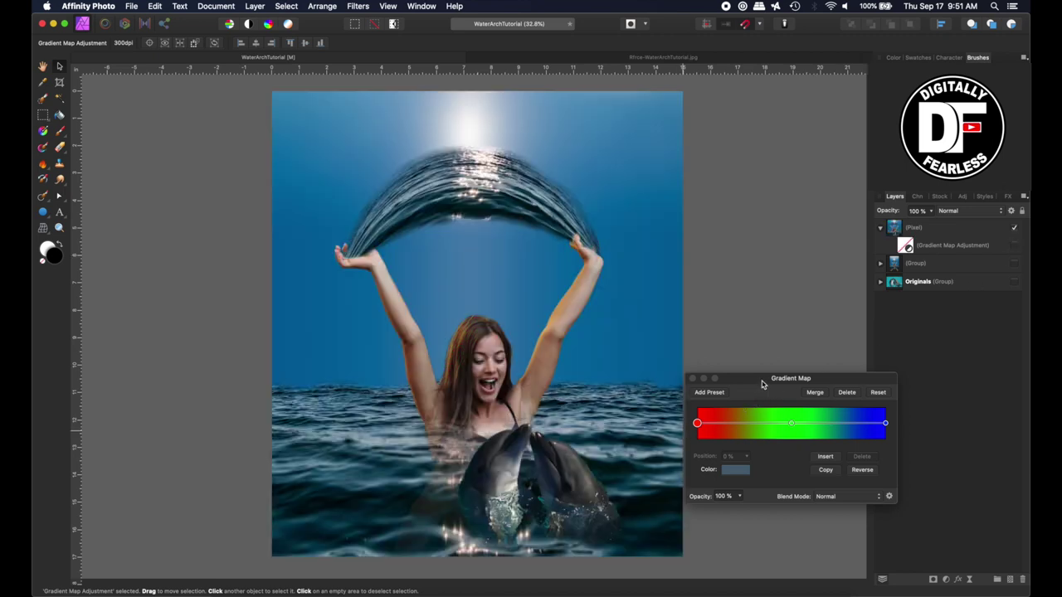
left_click_drag(764, 379, 772, 350)
left_click(707, 393)
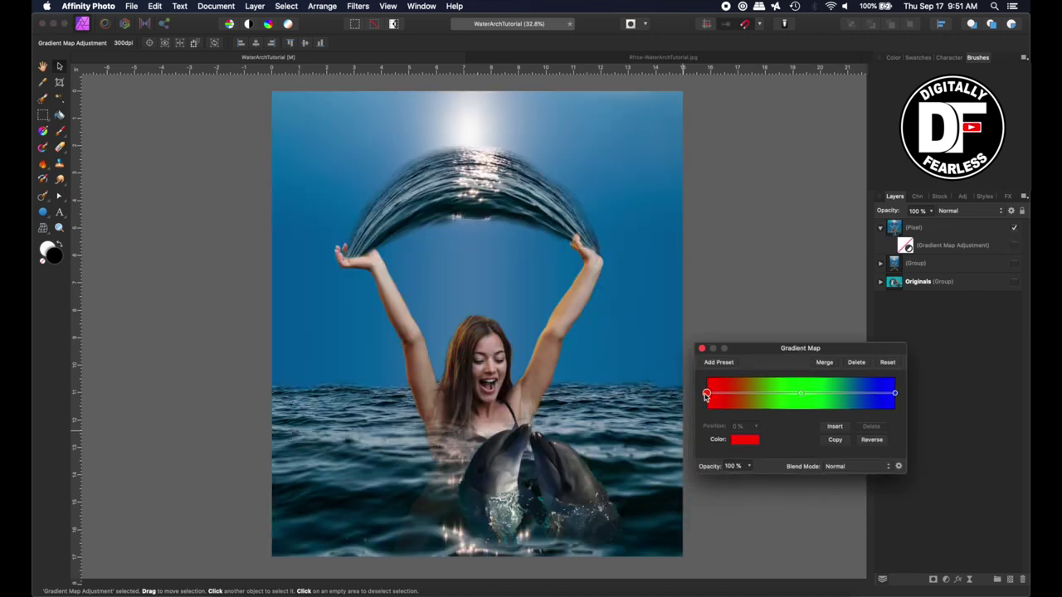
left_click(743, 440)
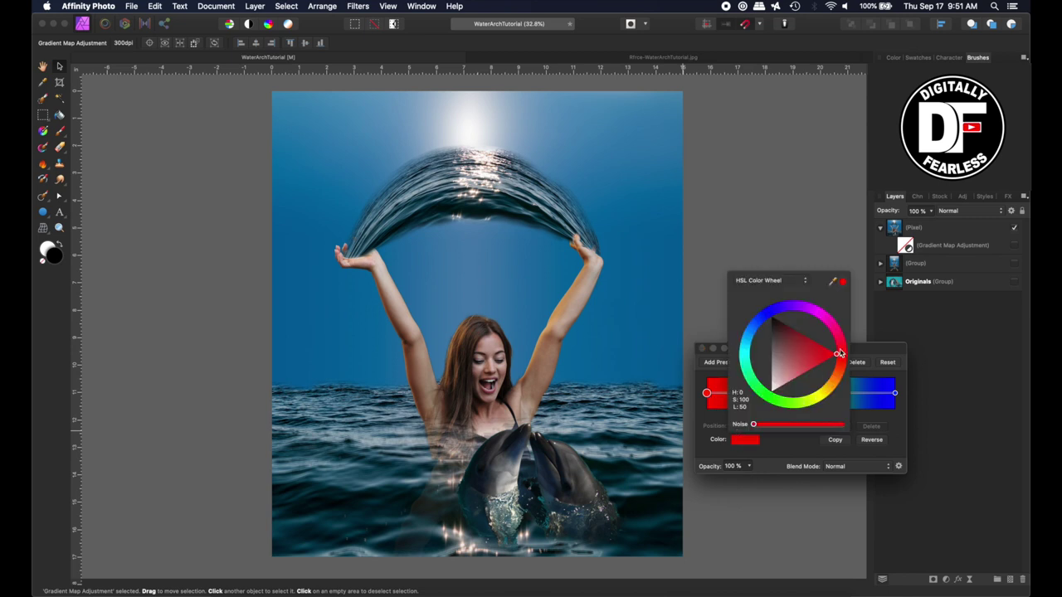
left_click_drag(842, 283, 332, 504)
mouse_move(326, 504)
left_mouse_down()
mouse_move(307, 498)
mouse_move(314, 509)
left_mouse_up()
left_click(842, 283)
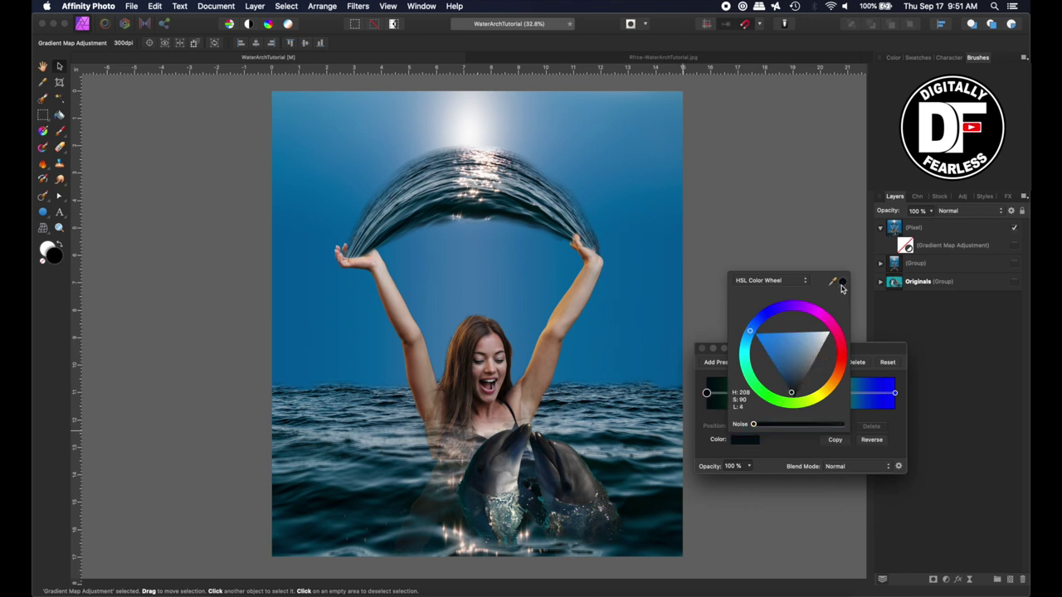
left_click(869, 355)
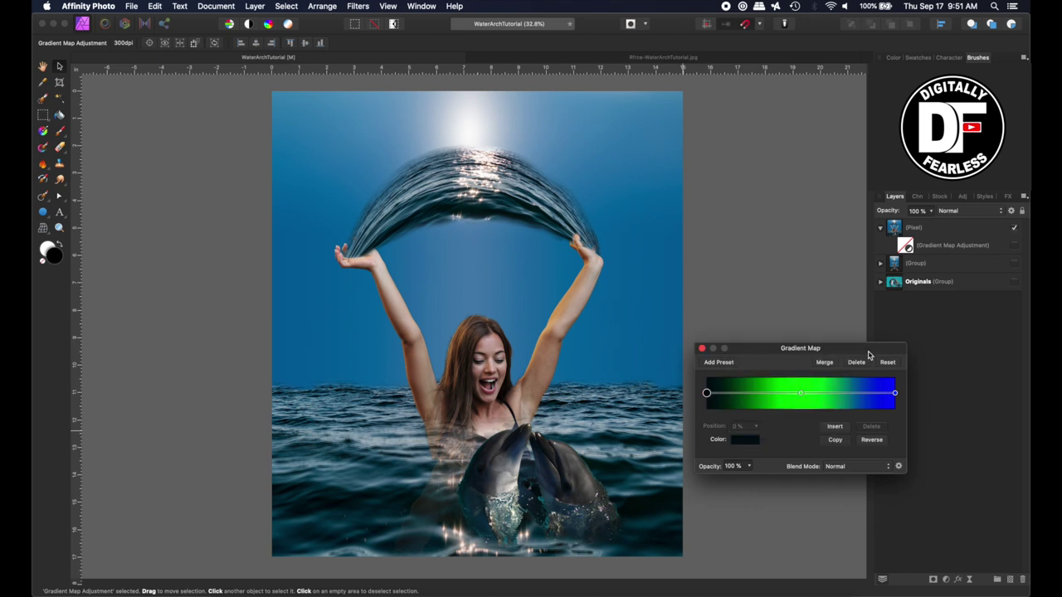
Set the gradient's 50% stop to a muted brown (H 22, S 23, L 53) sampled from the woman's skin.
left_click(801, 393)
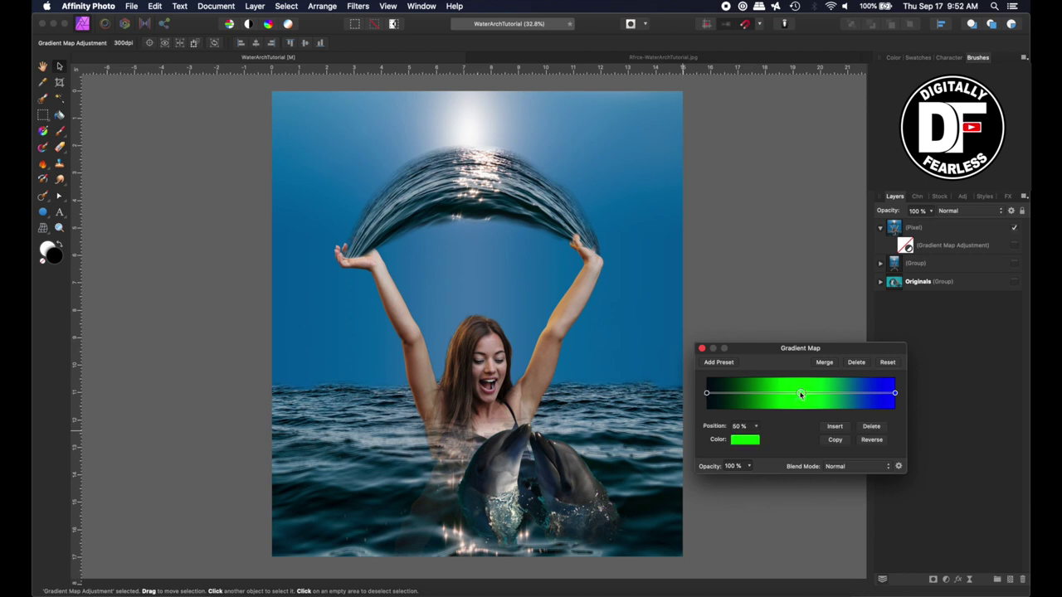
left_click(739, 442)
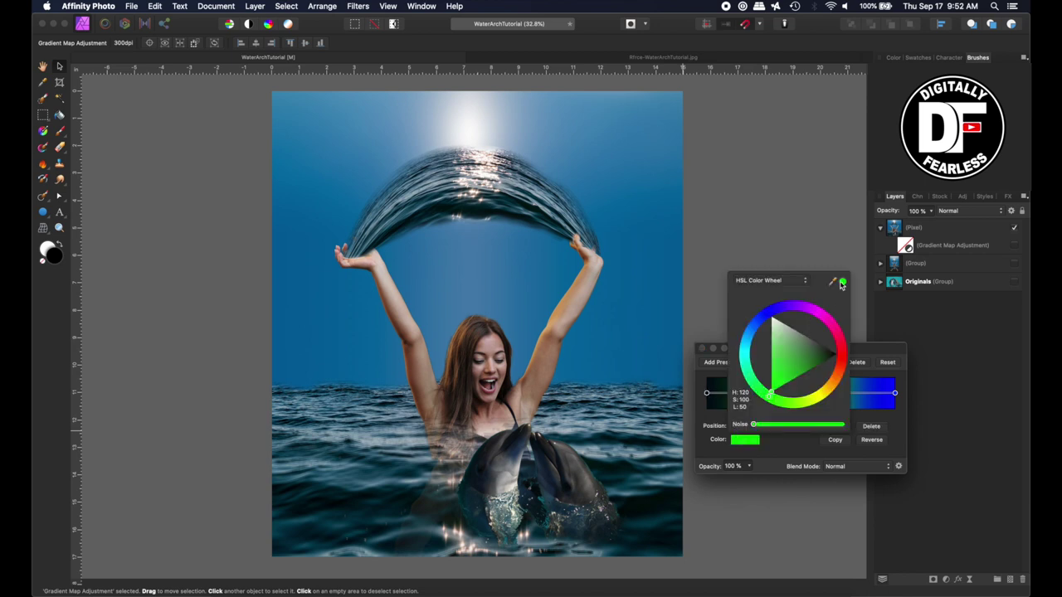
left_click_drag(842, 285, 550, 358)
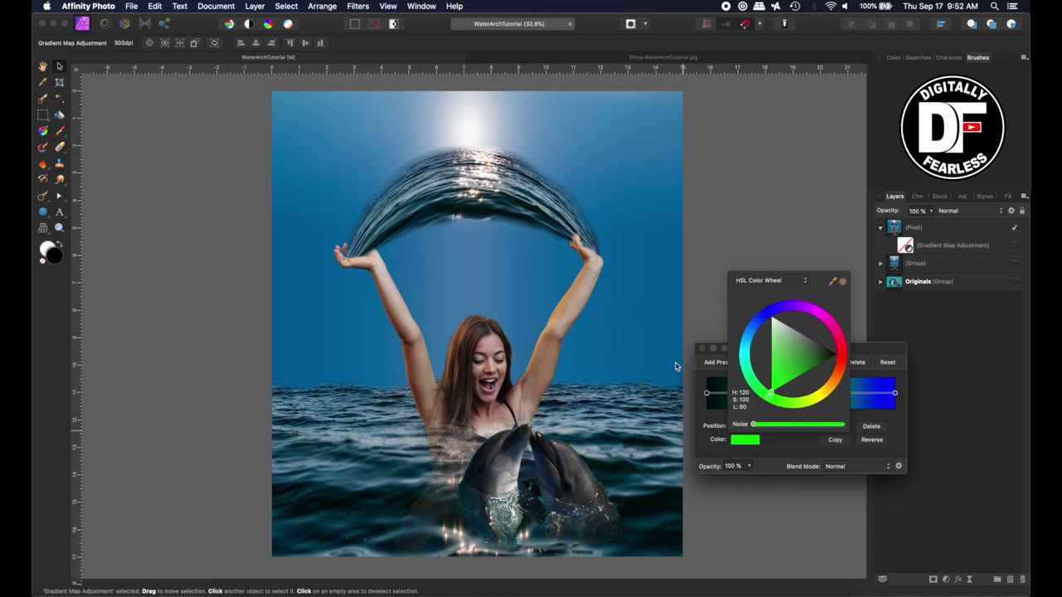
left_click(843, 283)
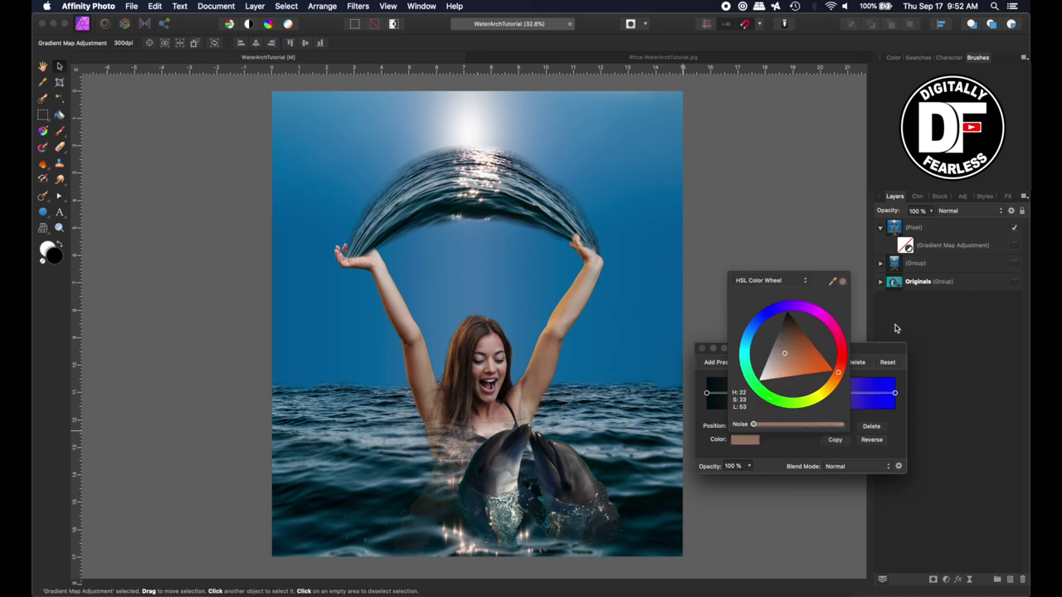
Set the gradient's 100% stop to a near-white (H 180, S 9, L 98) sampled from the bright glow above the water arch.
left_click(895, 393)
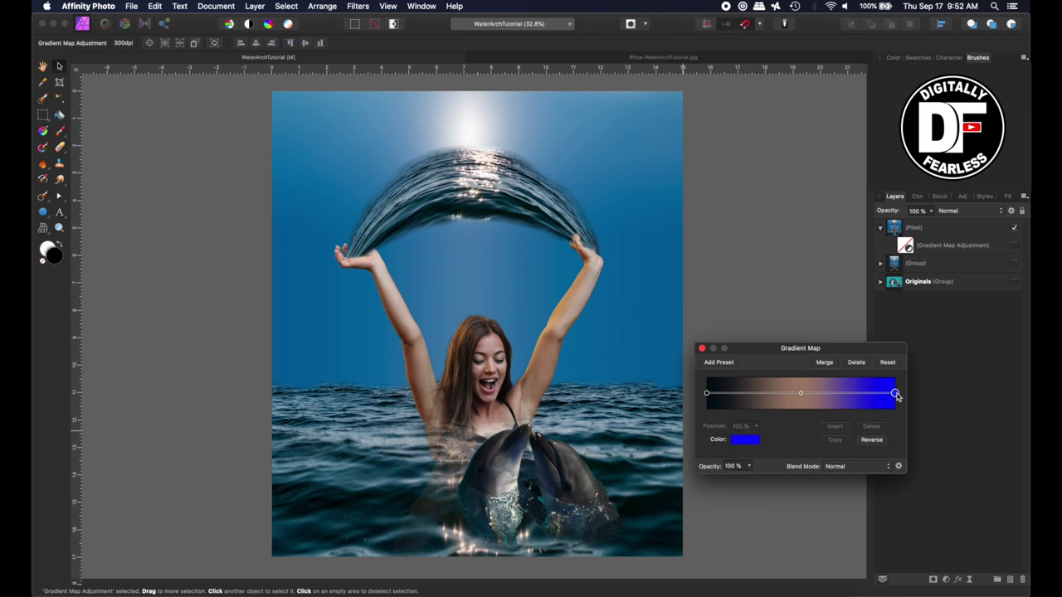
left_click(739, 441)
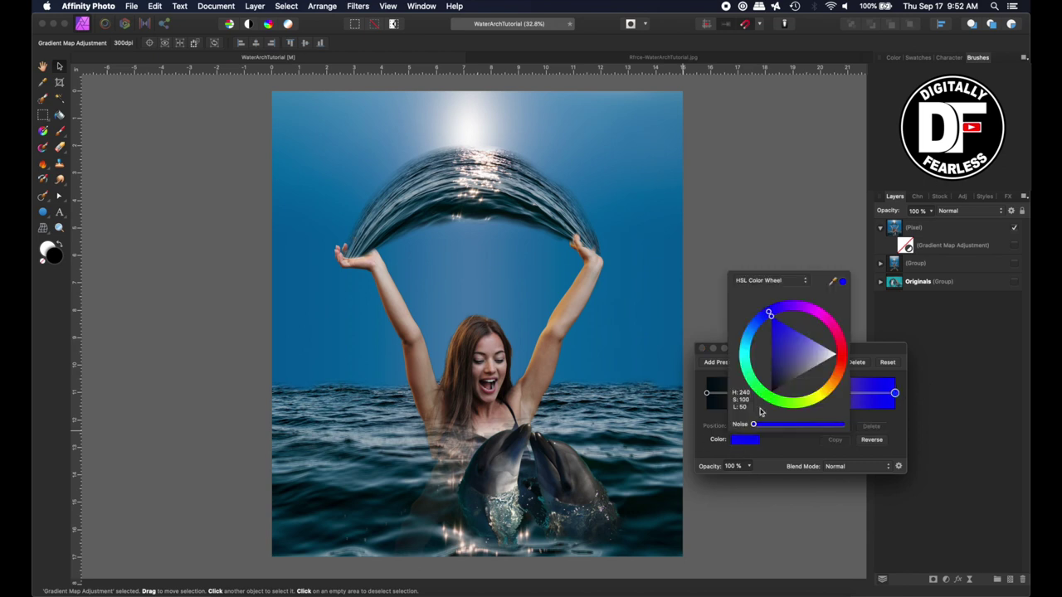
left_click_drag(833, 283, 470, 136)
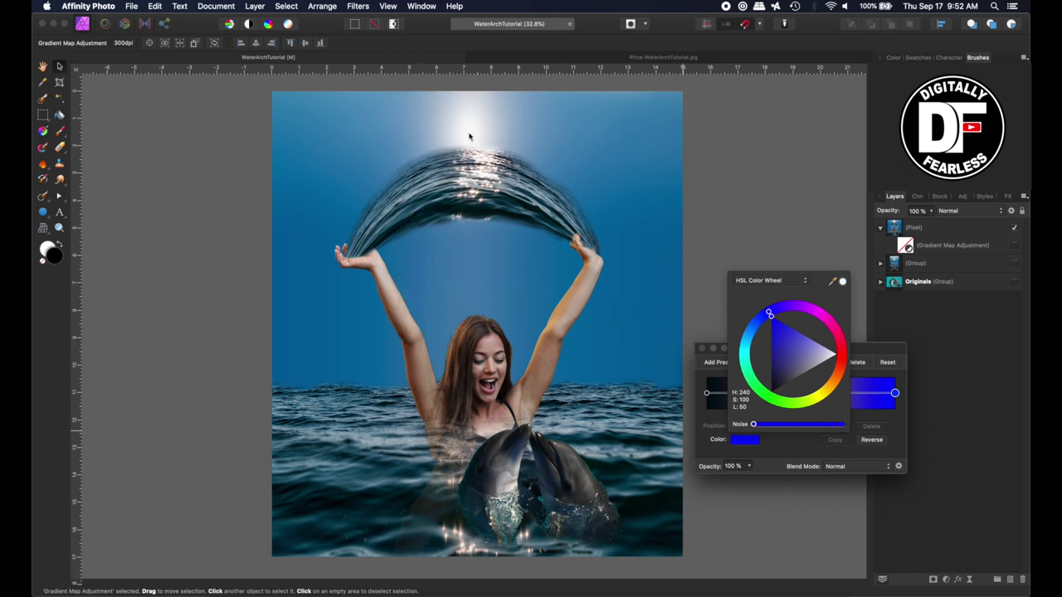
left_click(843, 284)
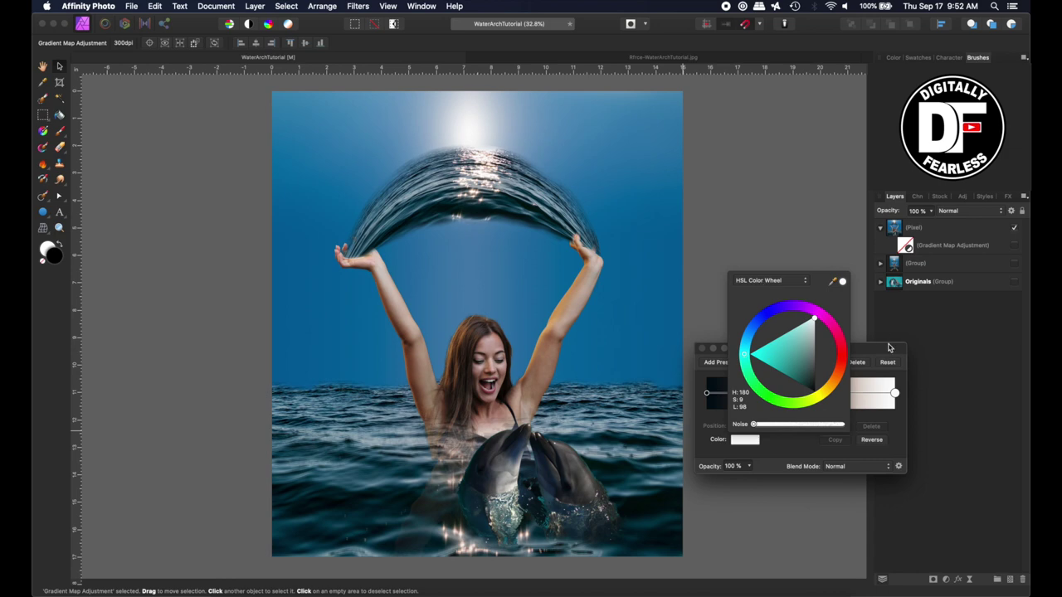
left_click(889, 349)
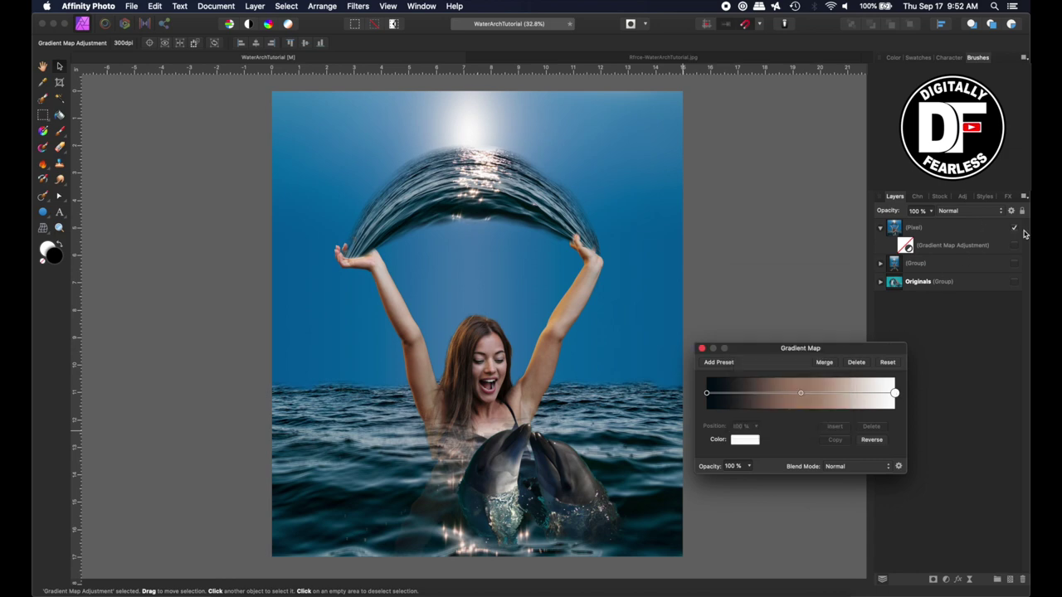
Make the Gradient Map adjustment visible again and set its blend mode to Soft Light.
left_click(1015, 245)
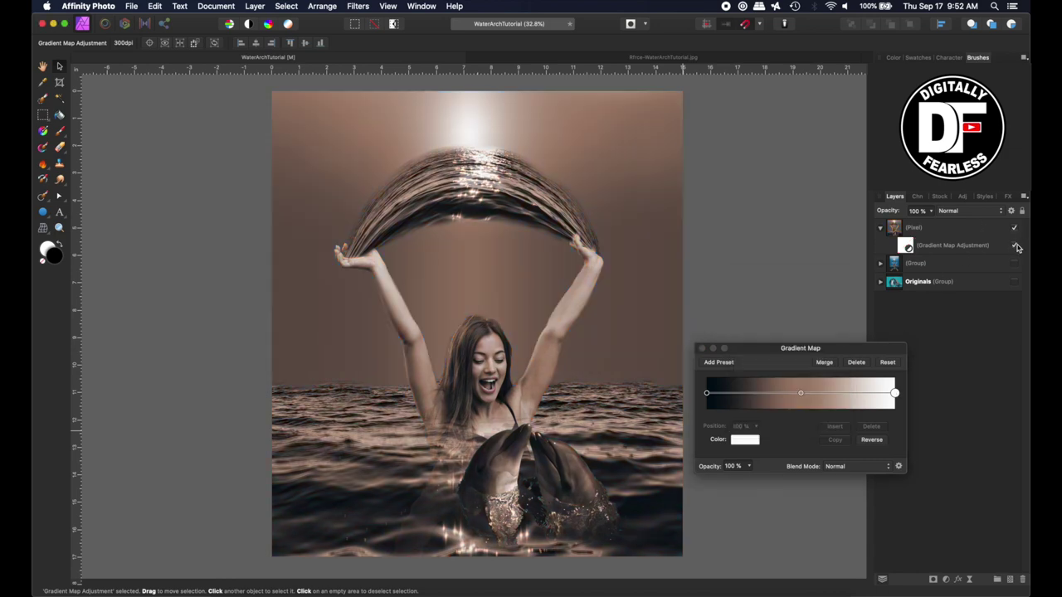
left_click(966, 228)
left_click(908, 248)
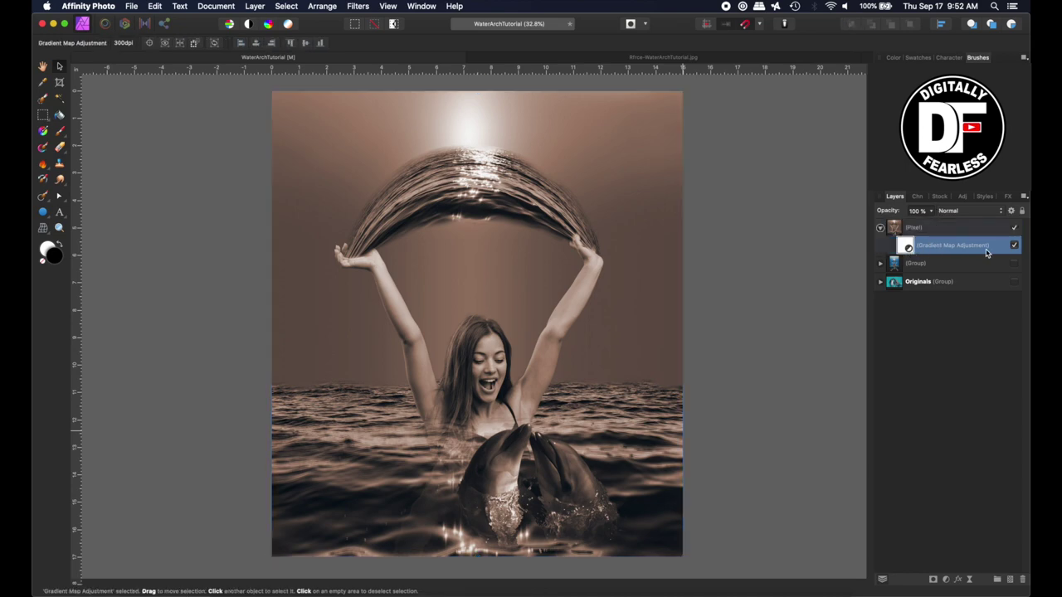
left_click(954, 212)
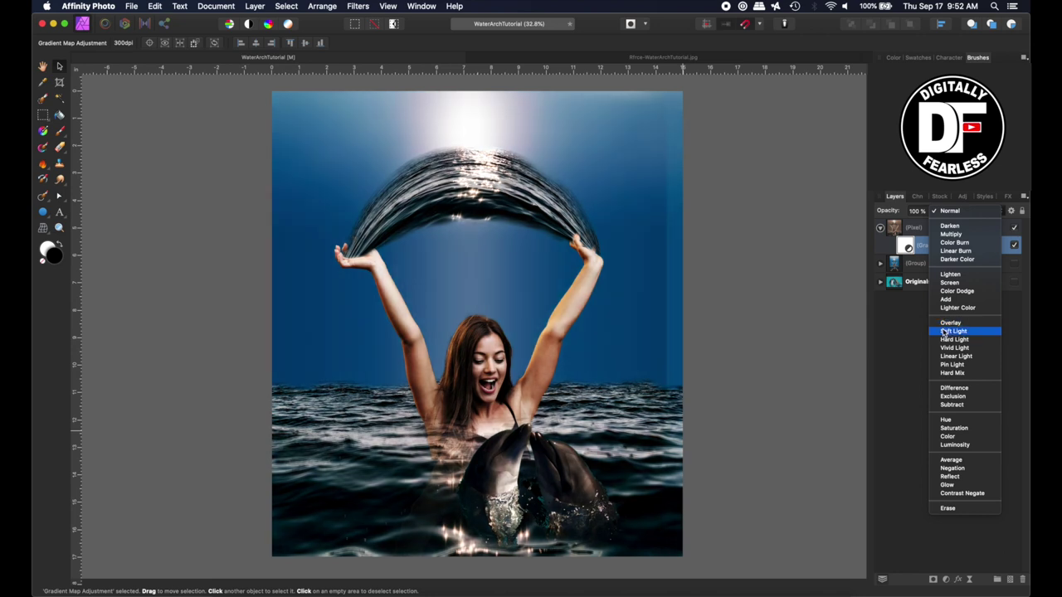
left_click(942, 334)
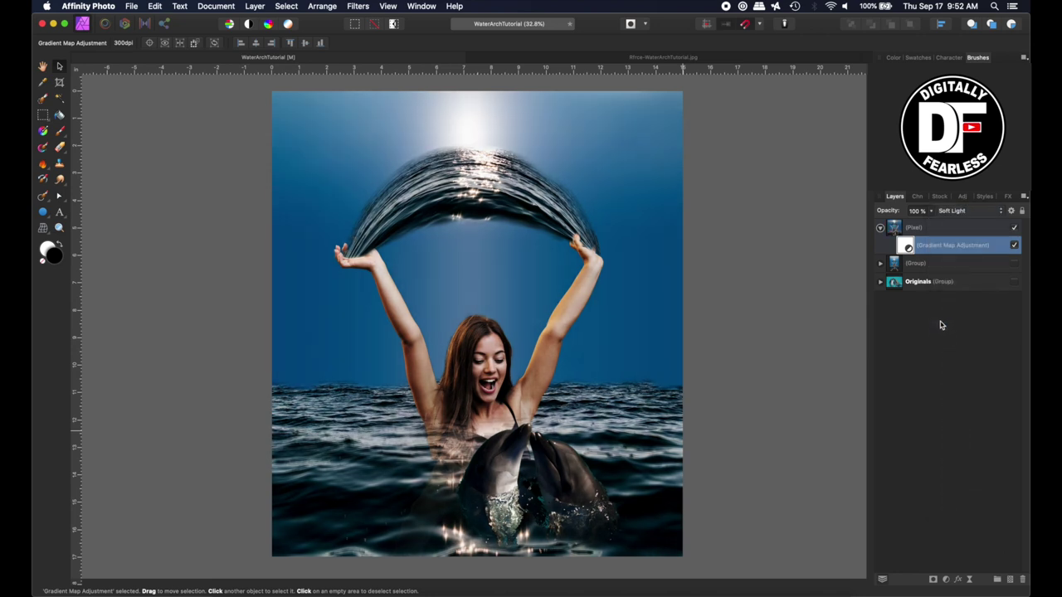
Reduce the Gradient Map adjustment's opacity to 80% and attach it to the merged pixel layer in the mask position.
mouse_move(886, 211)
left_mouse_down()
mouse_move(864, 211)
mouse_move(876, 206)
left_mouse_up()
left_click_drag(892, 245, 888, 230)
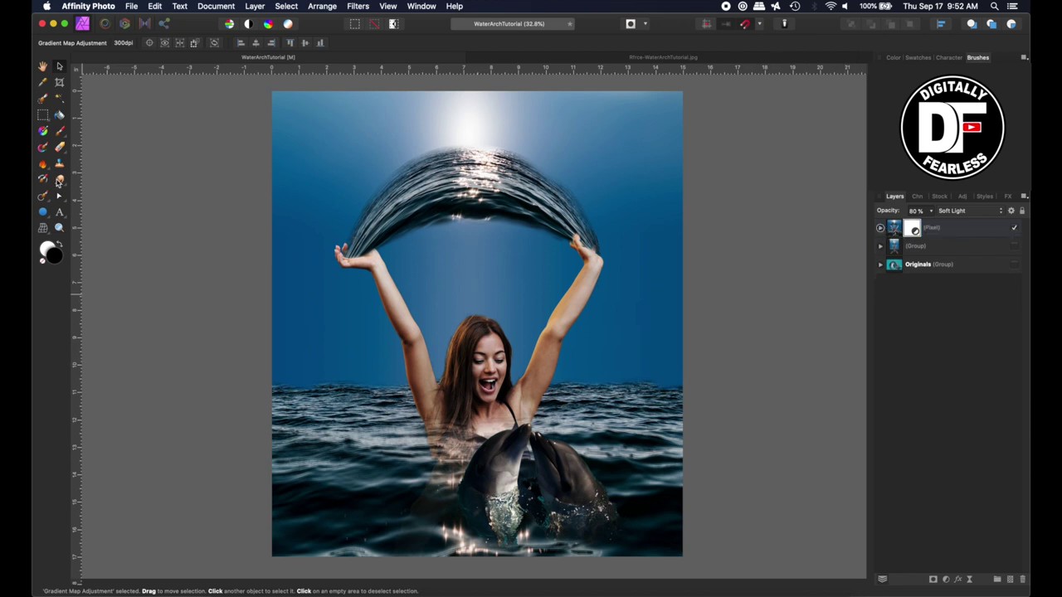
Add the artistic text "Dolphin" between the woman's raised arms, just beneath the water arch.
left_click(59, 212)
left_click(420, 237)
type("DO")
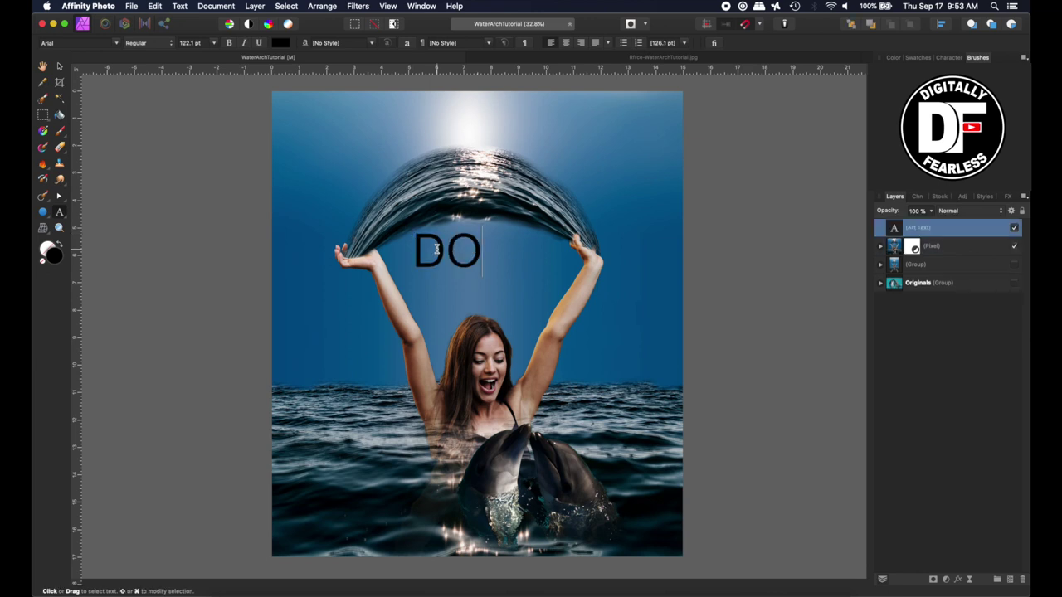
type("LP")
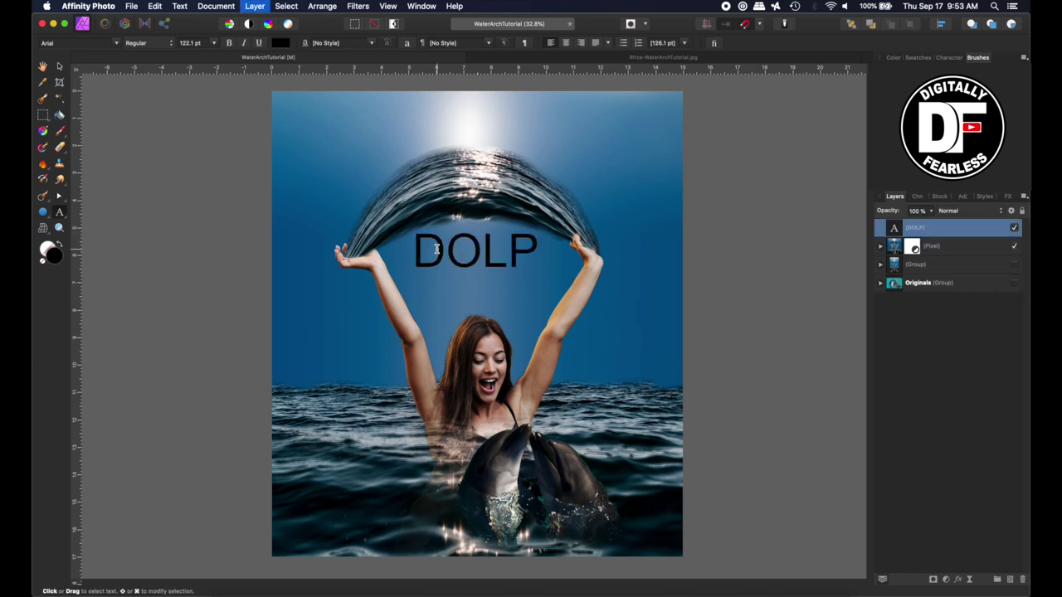
key("BackSpace")
key("BackSpace")
key("BackSpace")
type("olphin")
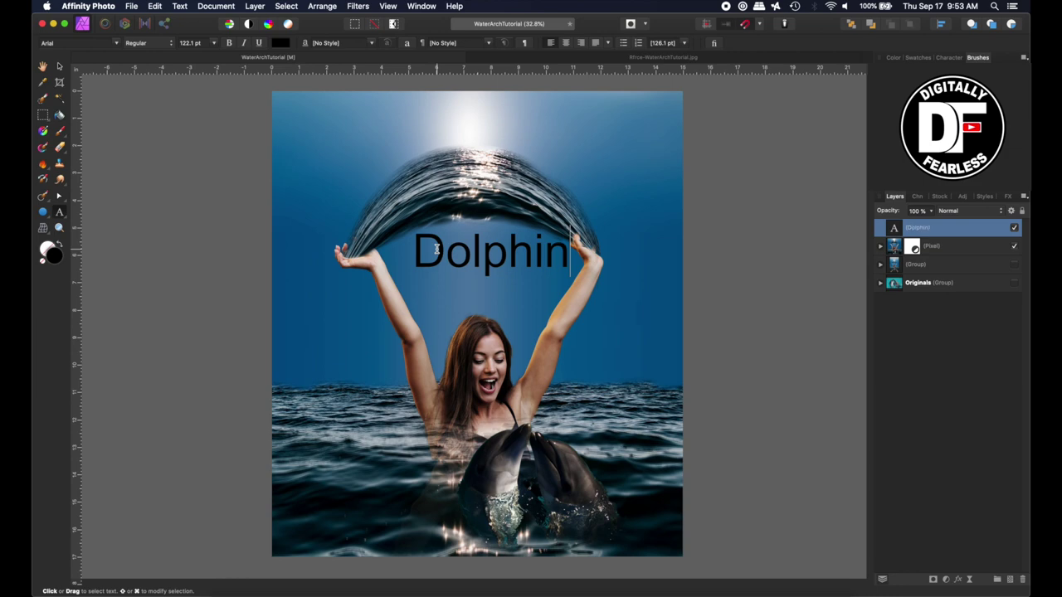
key("Escape")
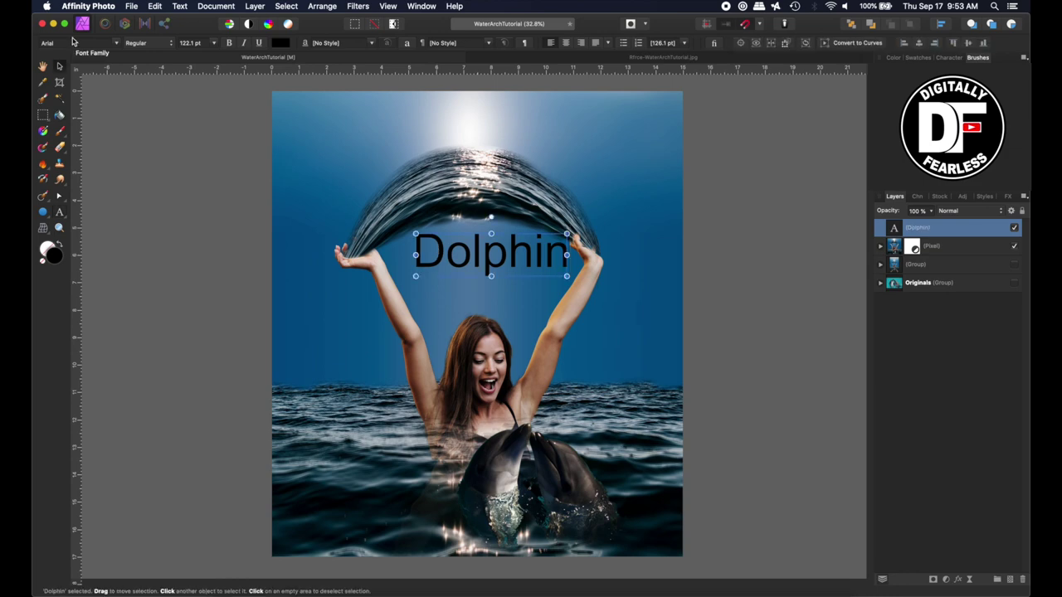
Change the font of the Dolphin text to Nanum Pen Script.
left_click(72, 41)
type("na")
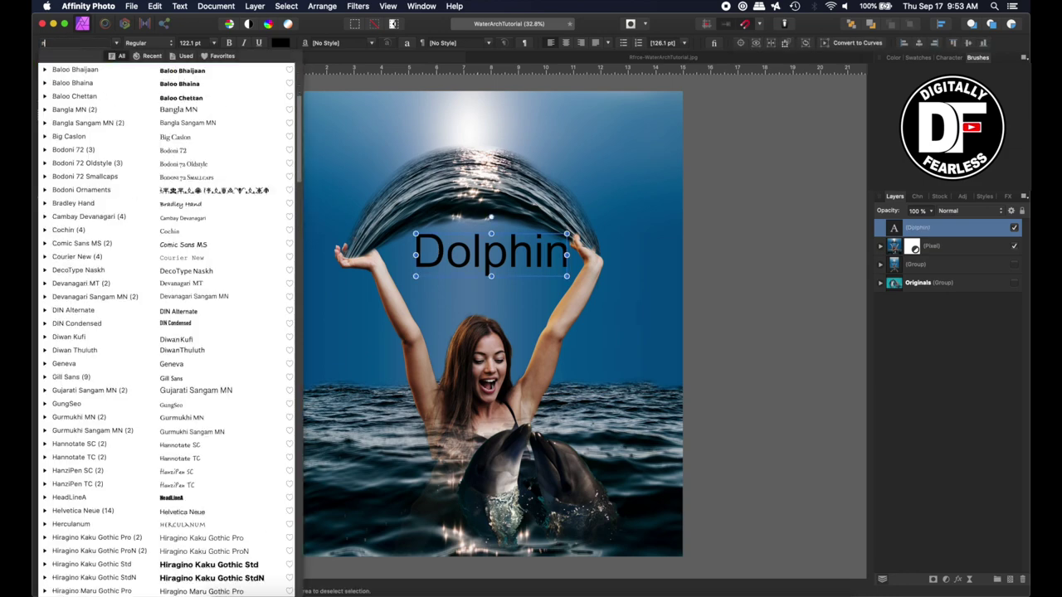
type("num Pen Script")
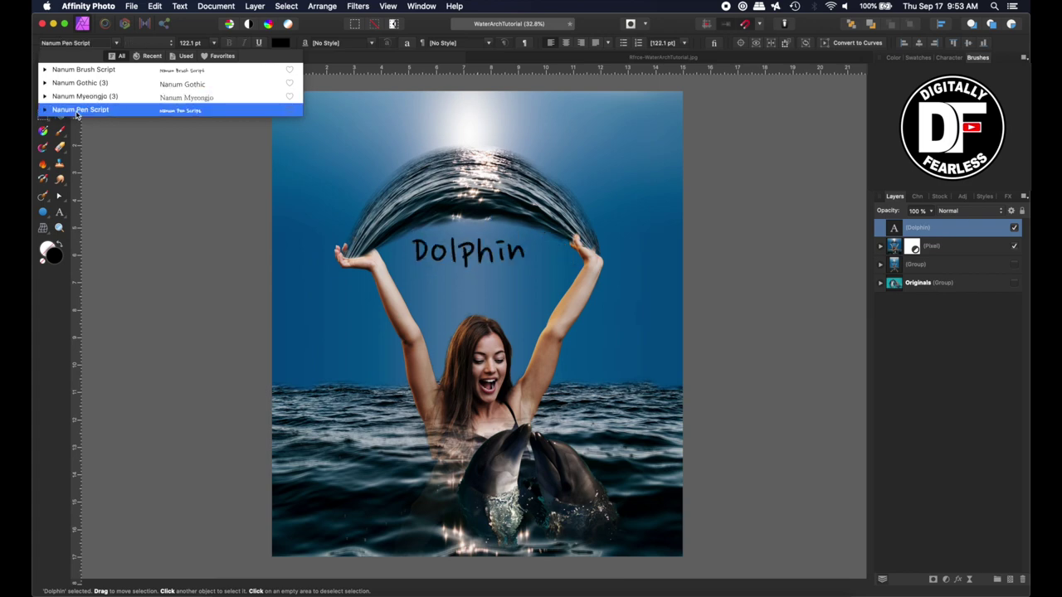
left_click(77, 111)
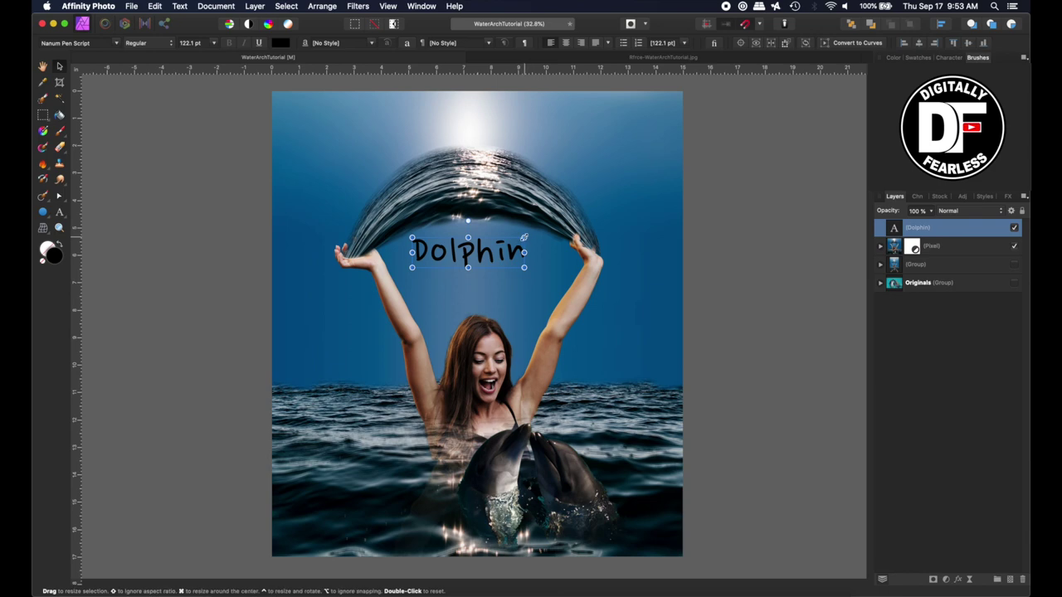
Enlarge the Dolphin text to about 149.9 pt and place a duplicate of it directly underneath.
left_click_drag(523, 237, 550, 229)
left_click_drag(478, 261, 467, 294)
key("super+j")
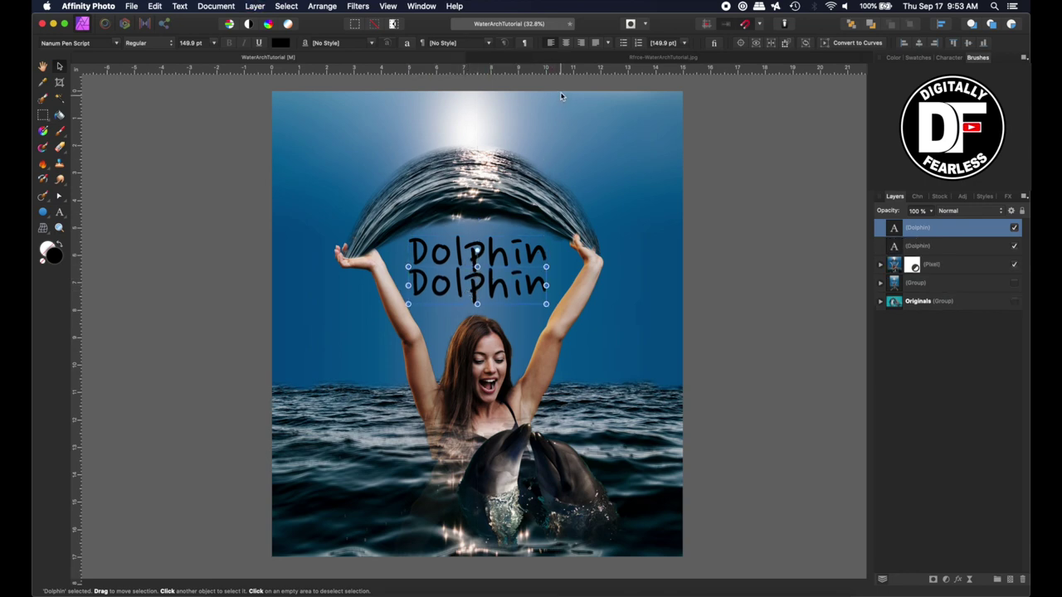
Center-align the duplicated text line and replace its wording with "Love".
left_click(564, 48)
left_click(61, 212)
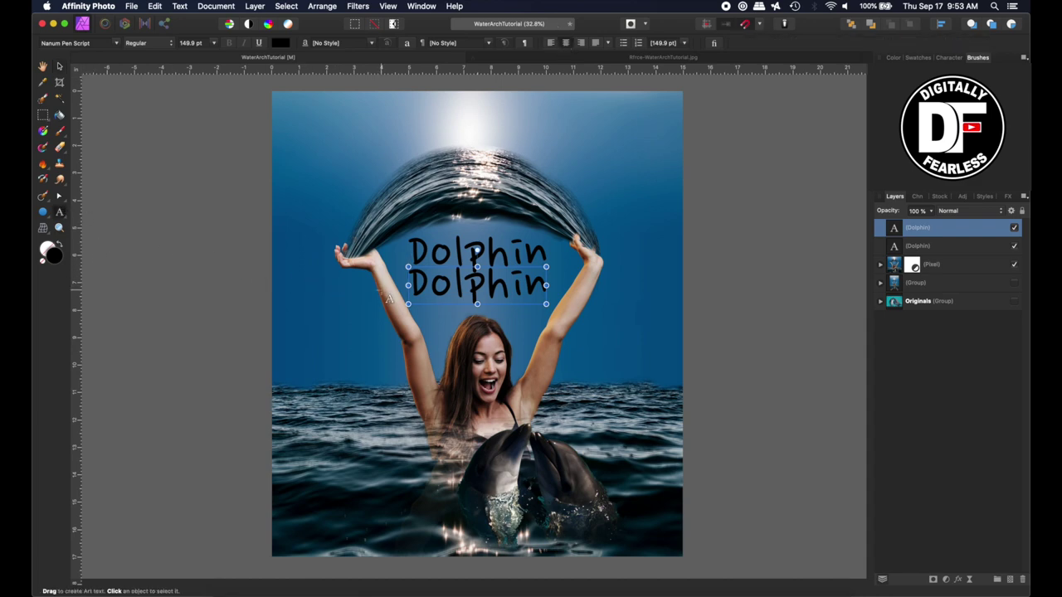
left_click_drag(409, 284, 566, 308)
type("LOV")
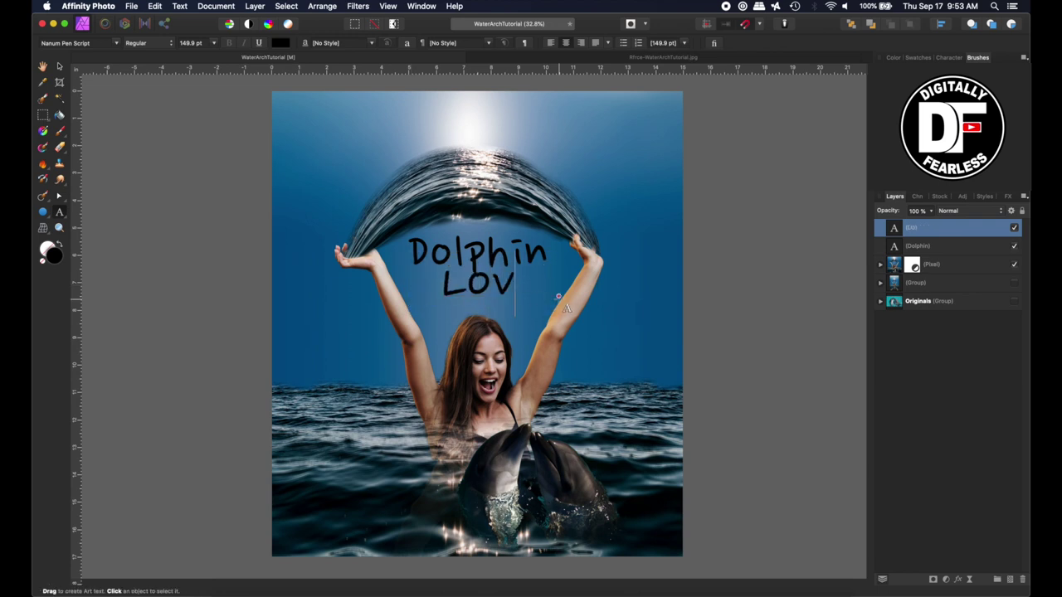
key("BackSpace")
key("BackSpace")
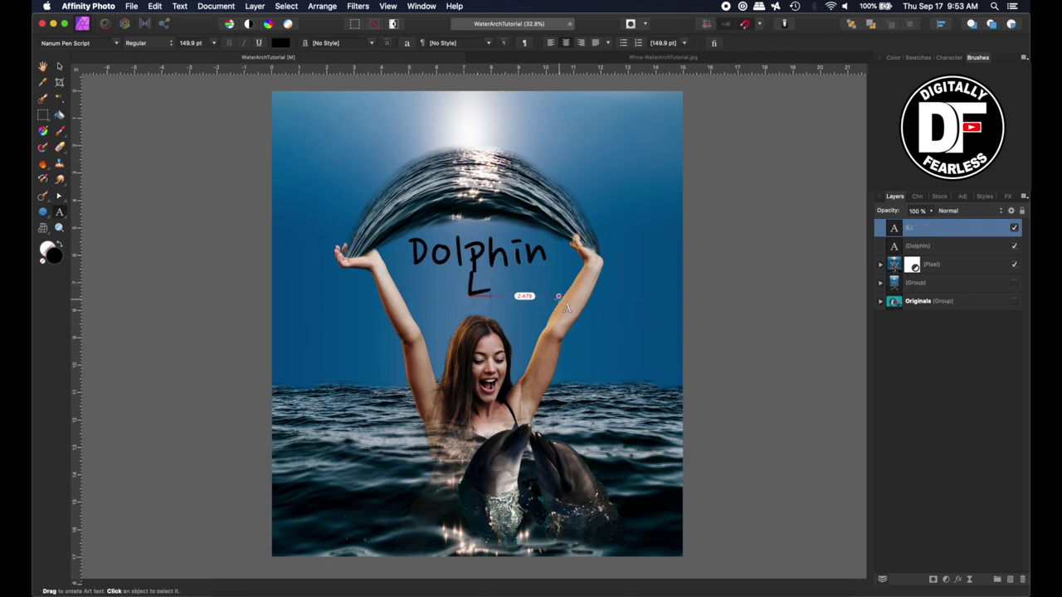
type("ove")
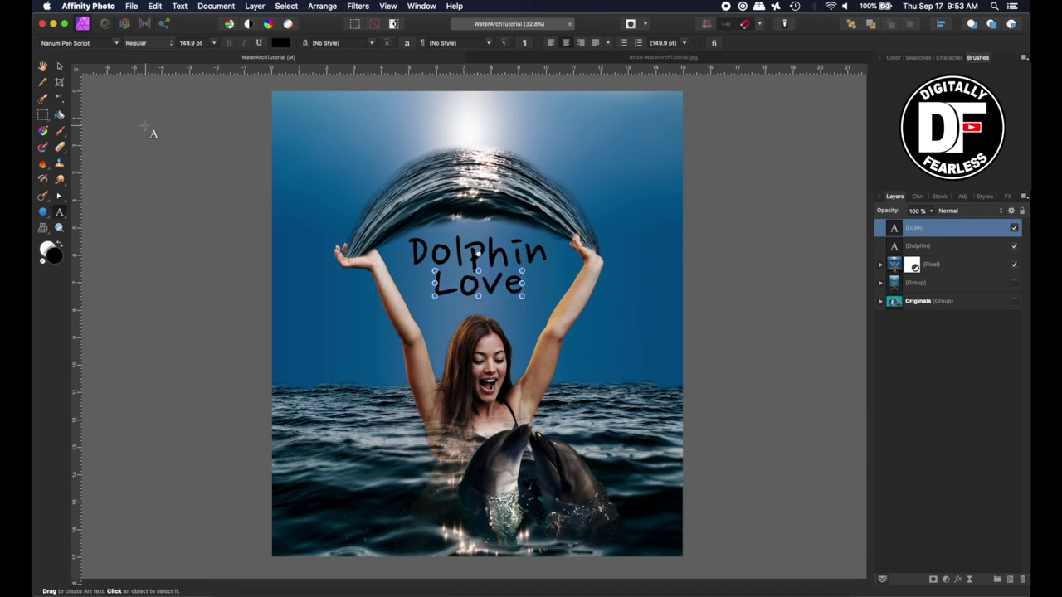
Nudge the Love text slightly down, snapped to the canvas's vertical center line beneath Dolphin, and deselect it.
left_click(59, 66)
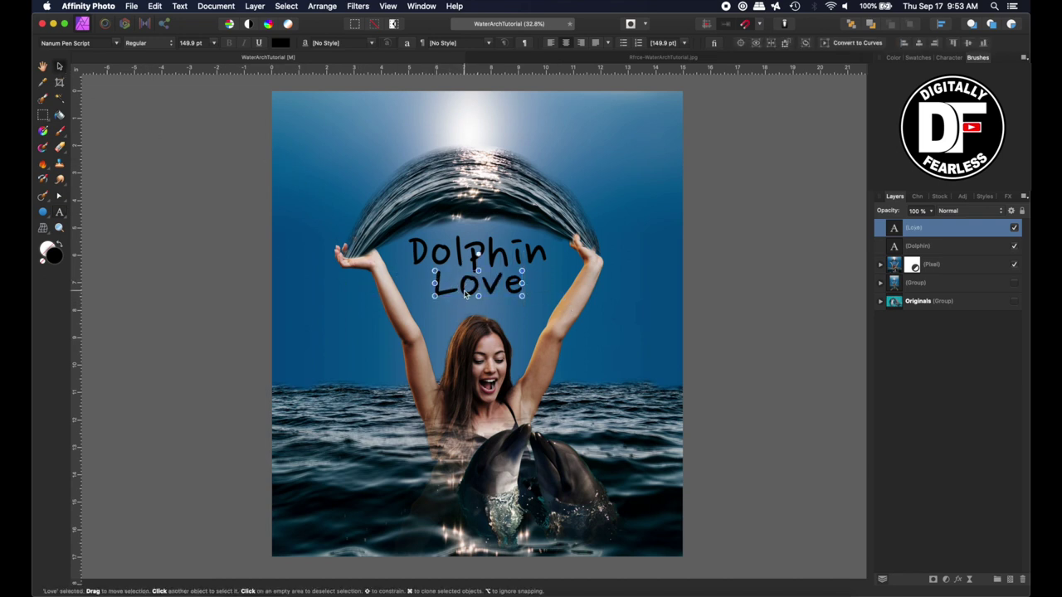
left_click_drag(465, 298, 464, 300)
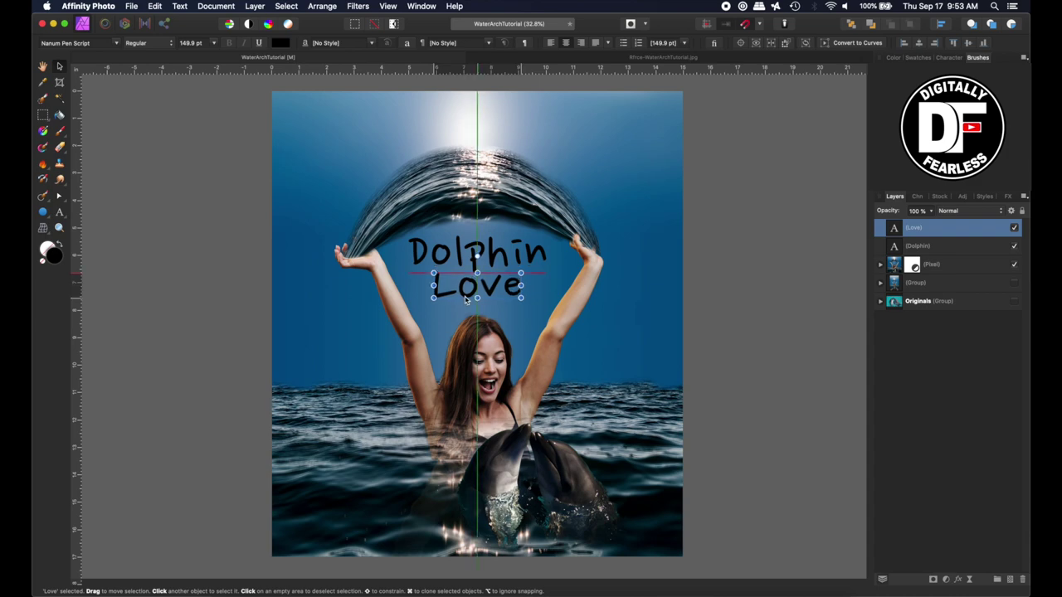
left_click(187, 264)
scroll(140, 270, "down", 3)
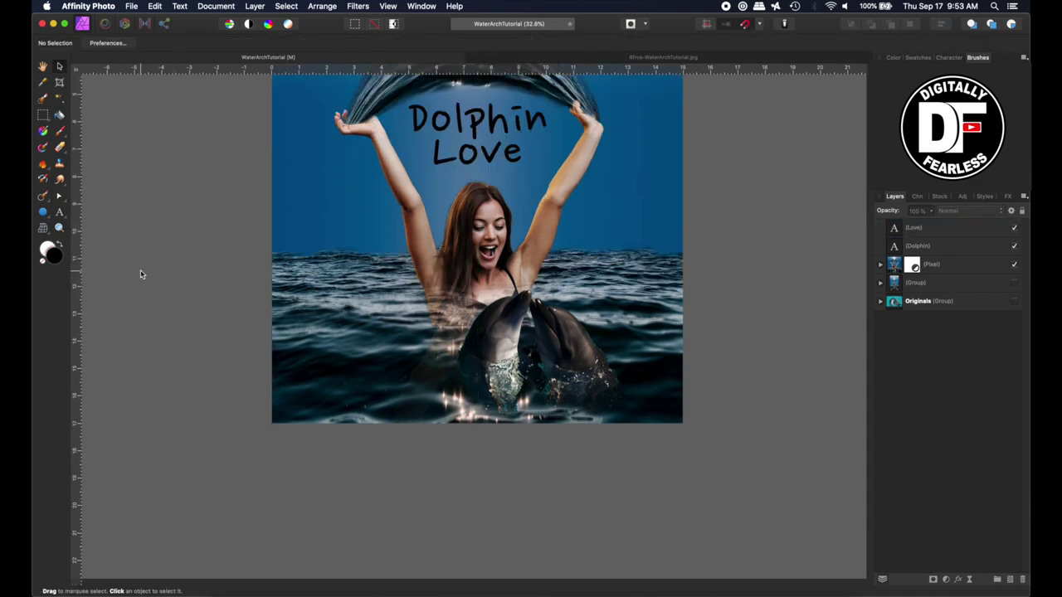
scroll(143, 286, "up", 2)
scroll(144, 286, "up", 3)
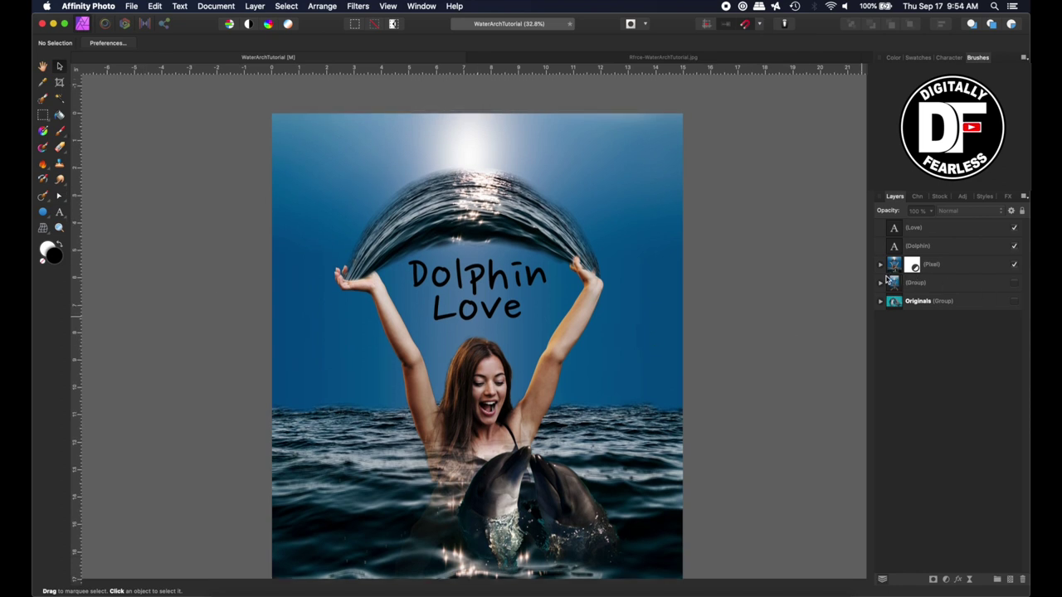
scroll(719, 327, "down", 3)
scroll(720, 330, "up", 5)
scroll(720, 330, "down", 4)
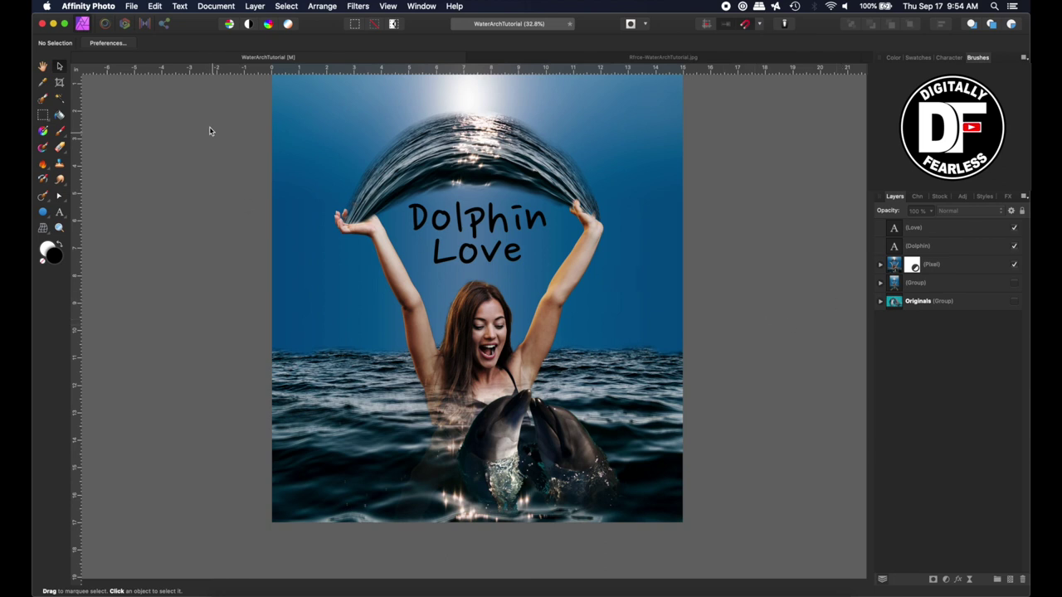
Merge all visible layers, including both text lines, into a new pixel layer above the Love text layer.
left_click(950, 227)
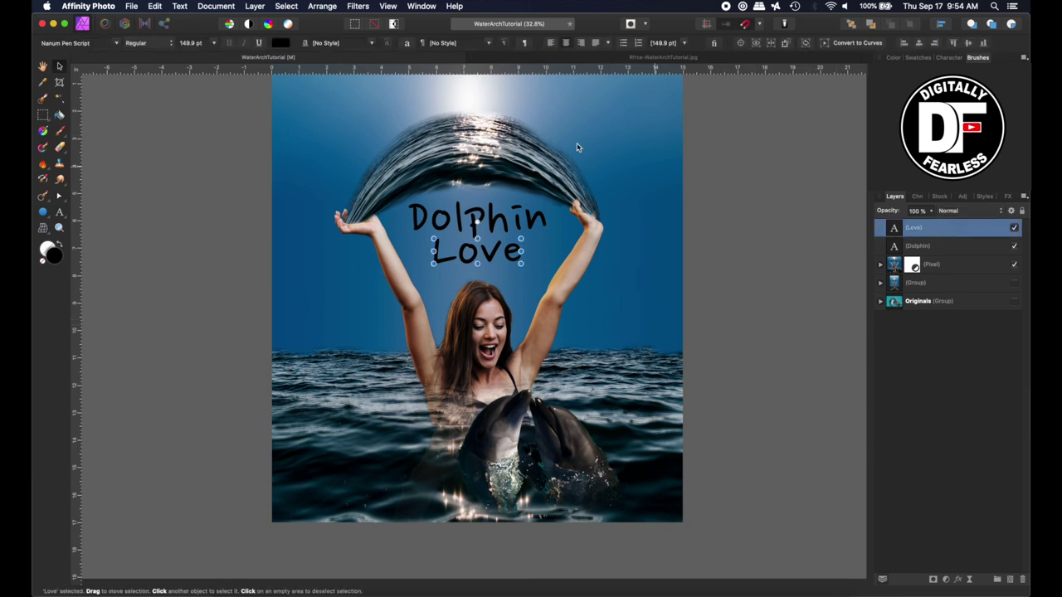
left_click(259, 7)
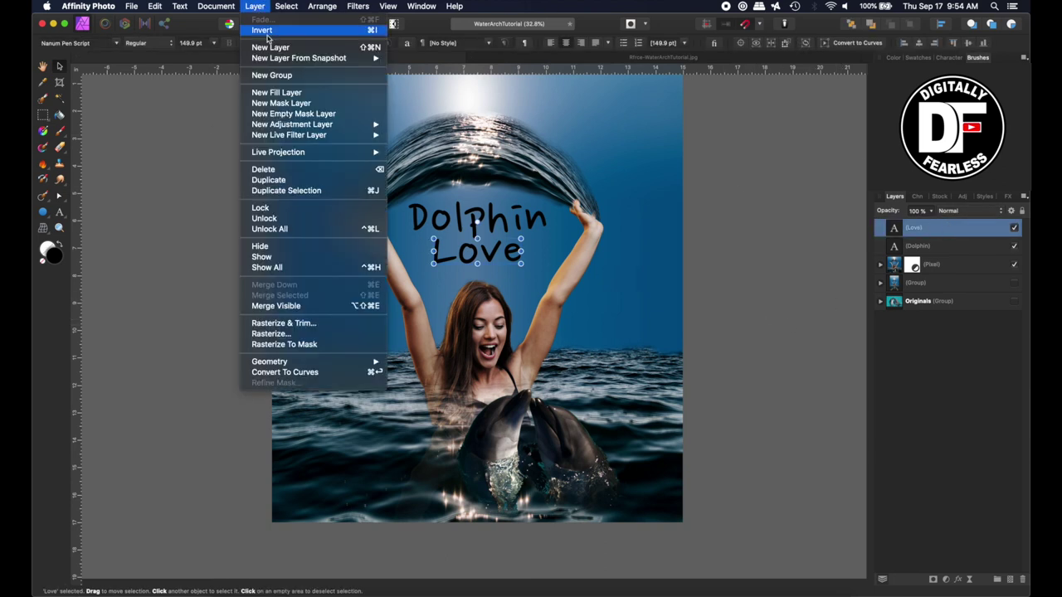
left_click(285, 307)
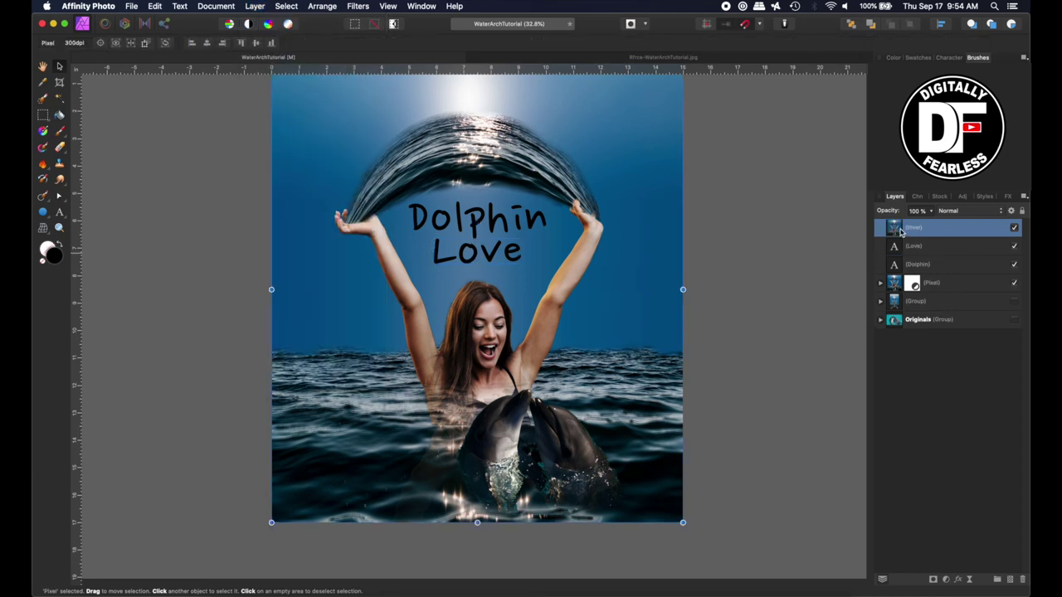
scroll(803, 348, "up", 2)
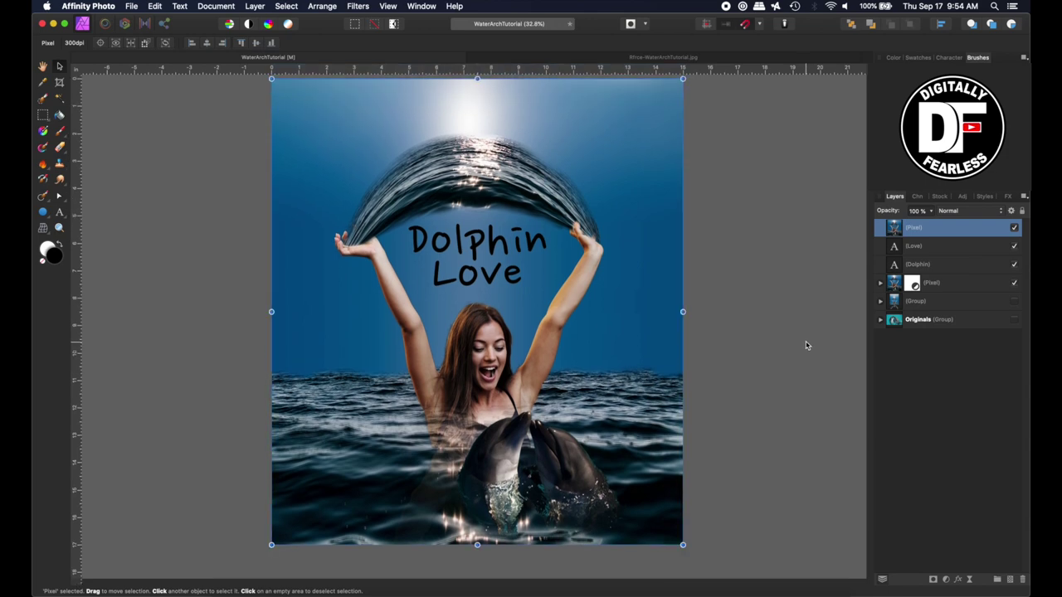
Apply a Curves adjustment to the merged pixel layer, slightly lifting the highlights while holding the shadows close to the original diagonal.
left_click(946, 580)
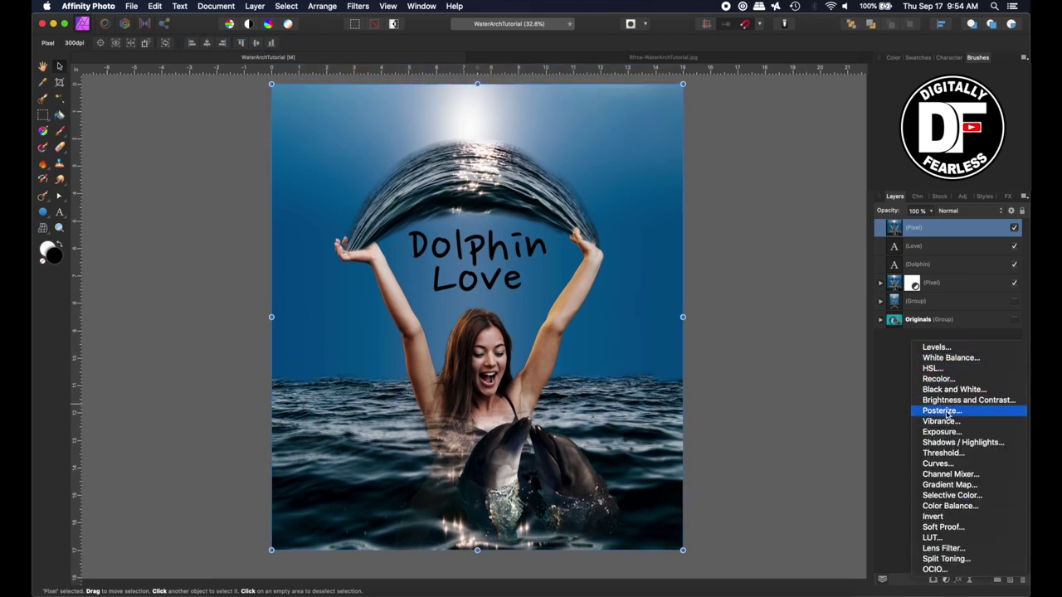
left_click(938, 464)
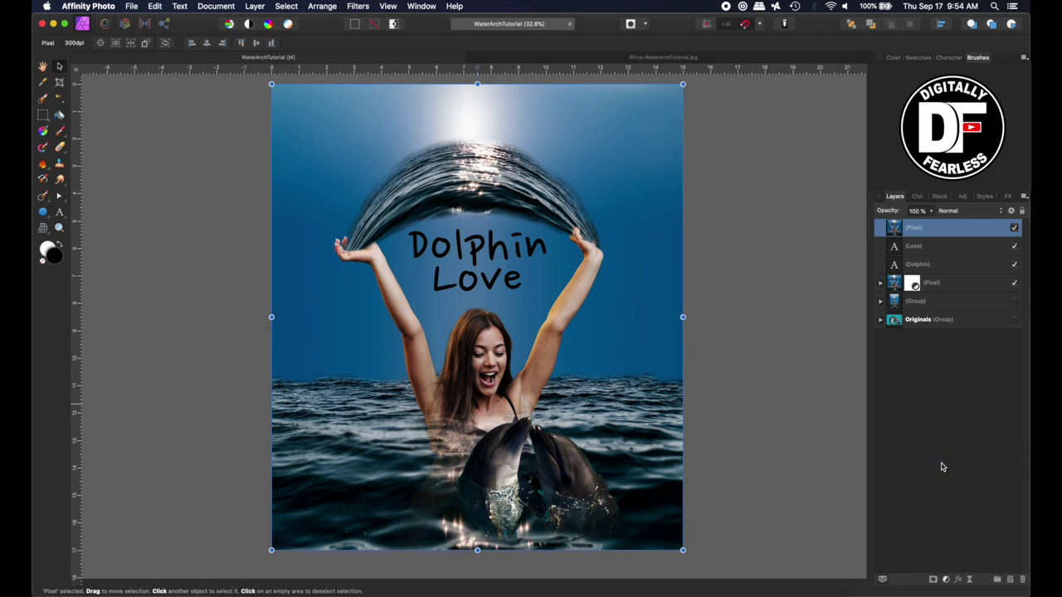
left_click_drag(856, 268, 848, 262)
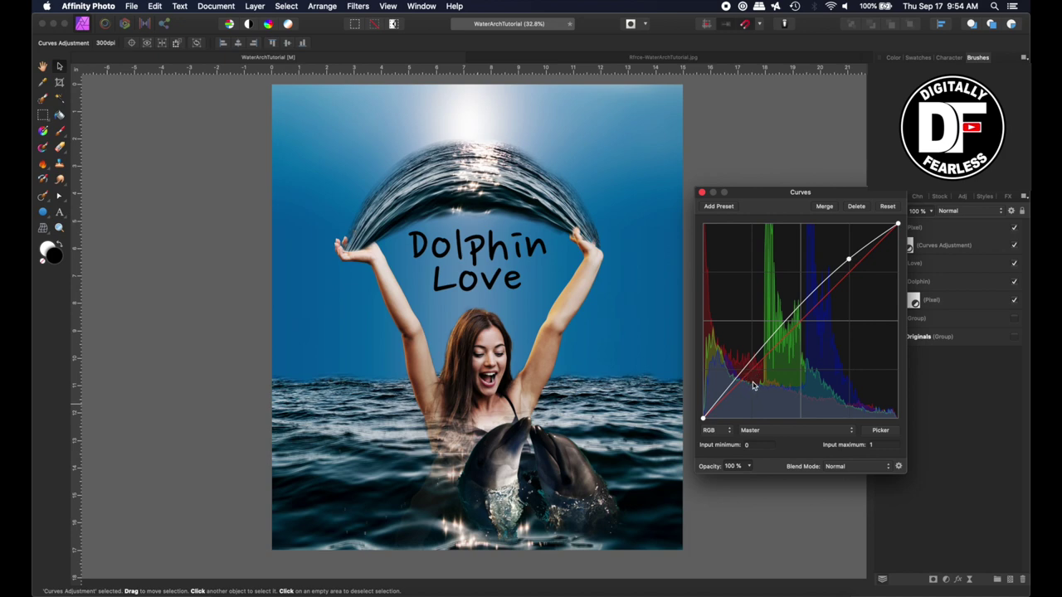
left_click_drag(743, 379, 745, 379)
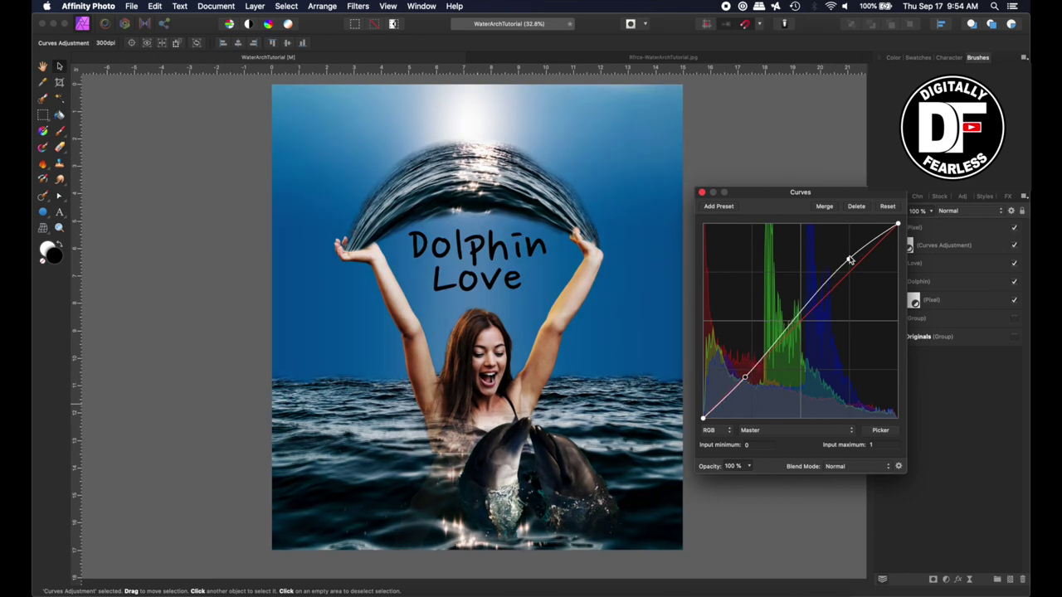
mouse_move(850, 260)
left_mouse_down()
mouse_move(836, 242)
mouse_move(852, 262)
left_mouse_up()
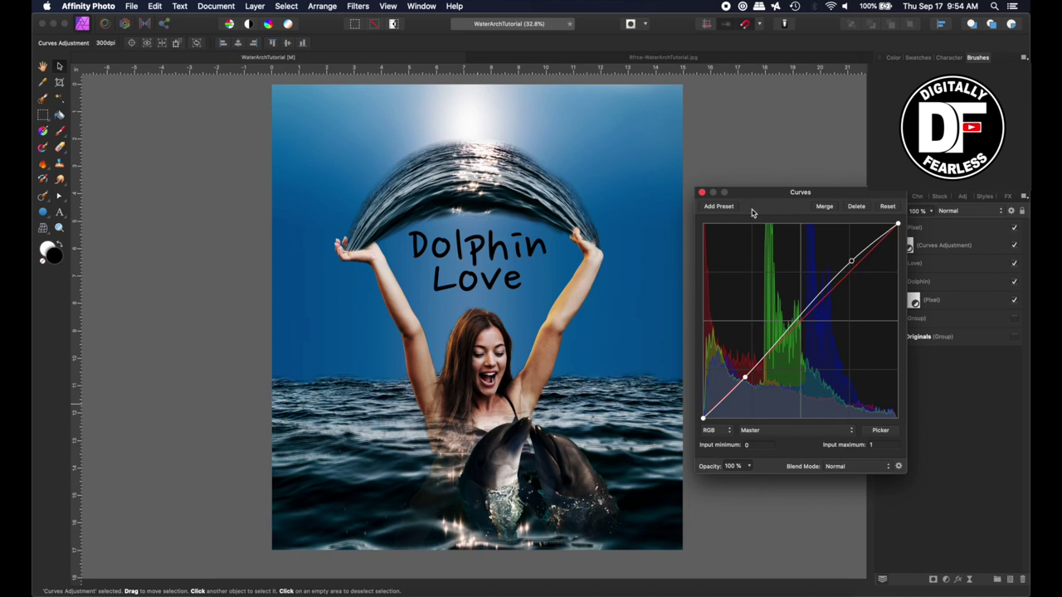
left_click(703, 194)
left_click(847, 204)
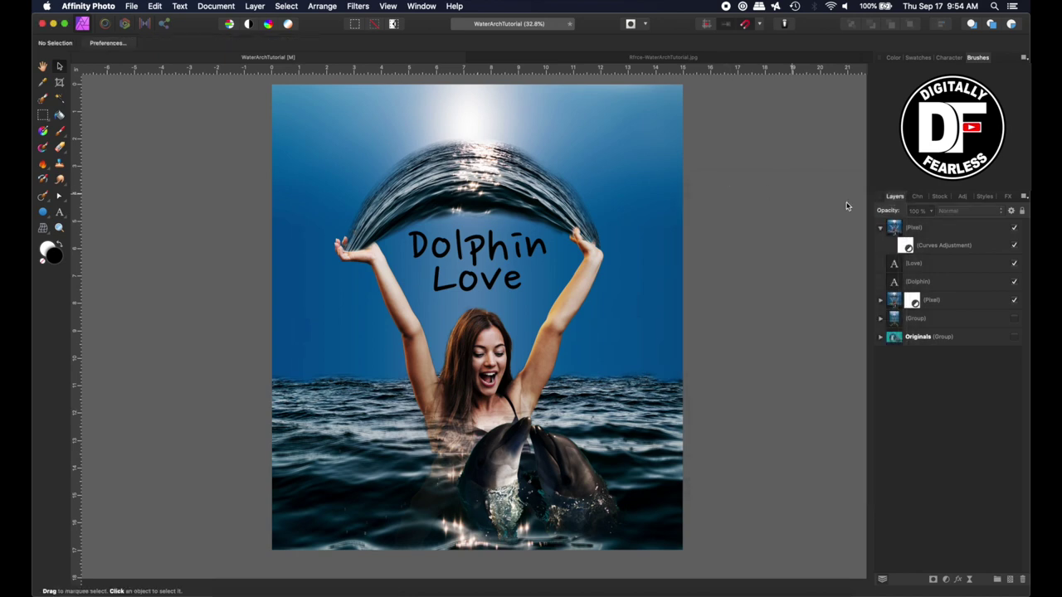